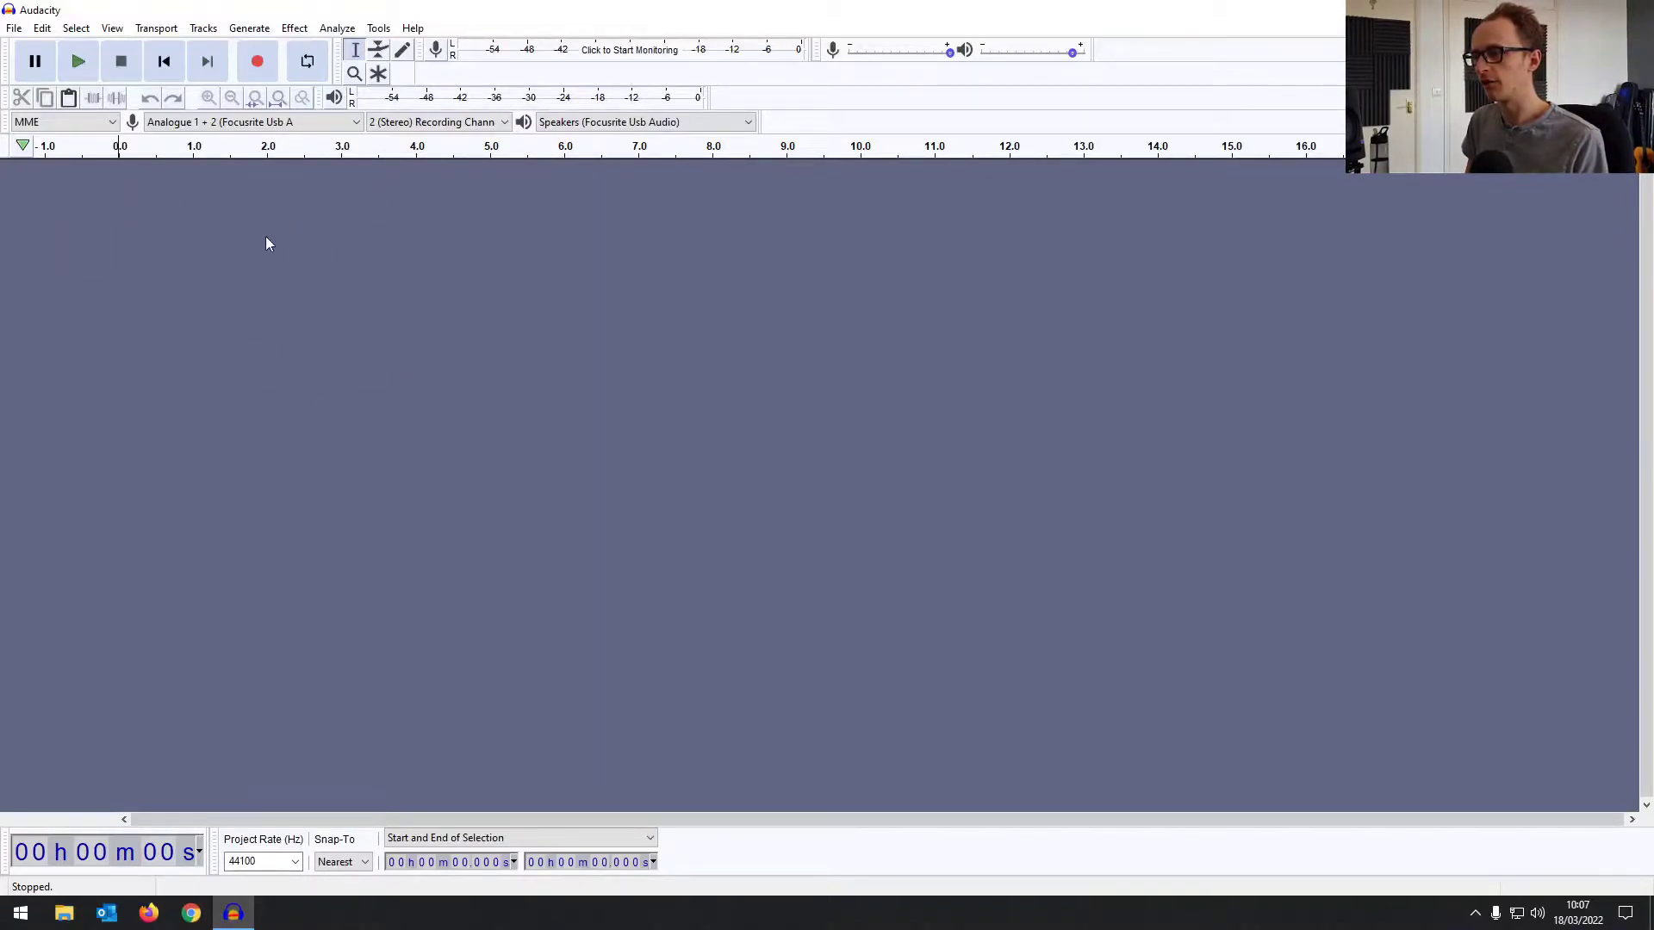
# Step: Open the Rhythm Track generator from the Generate menu and move its dialog up-left
pyautogui.click(265, 33)
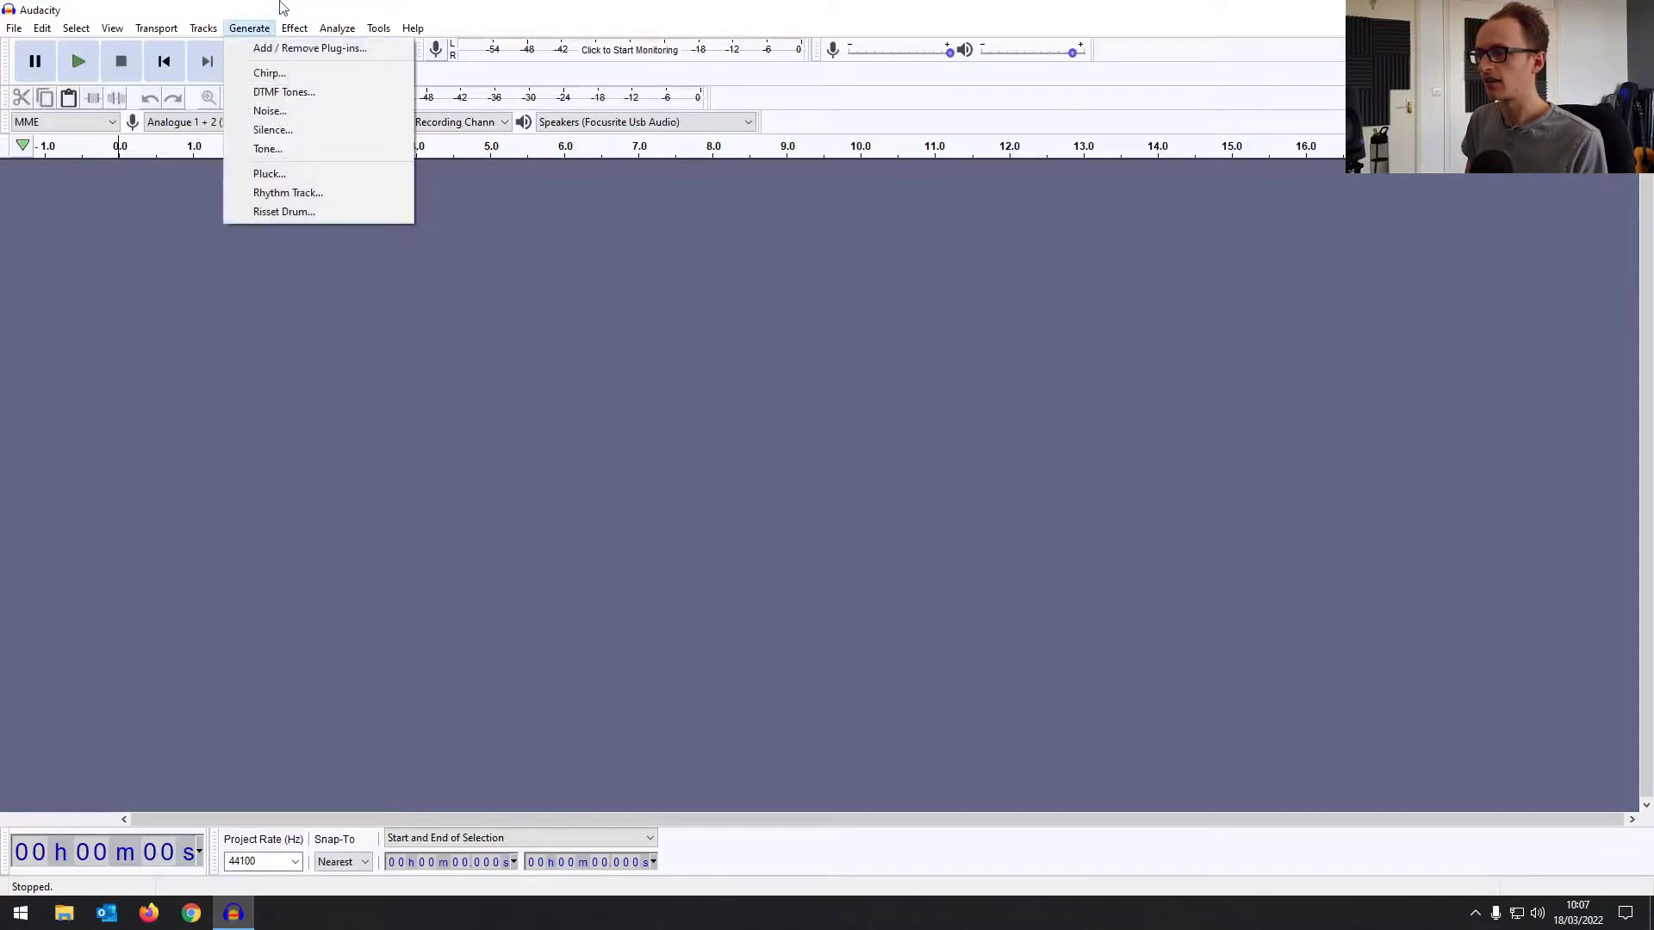
pyautogui.click(283, 10)
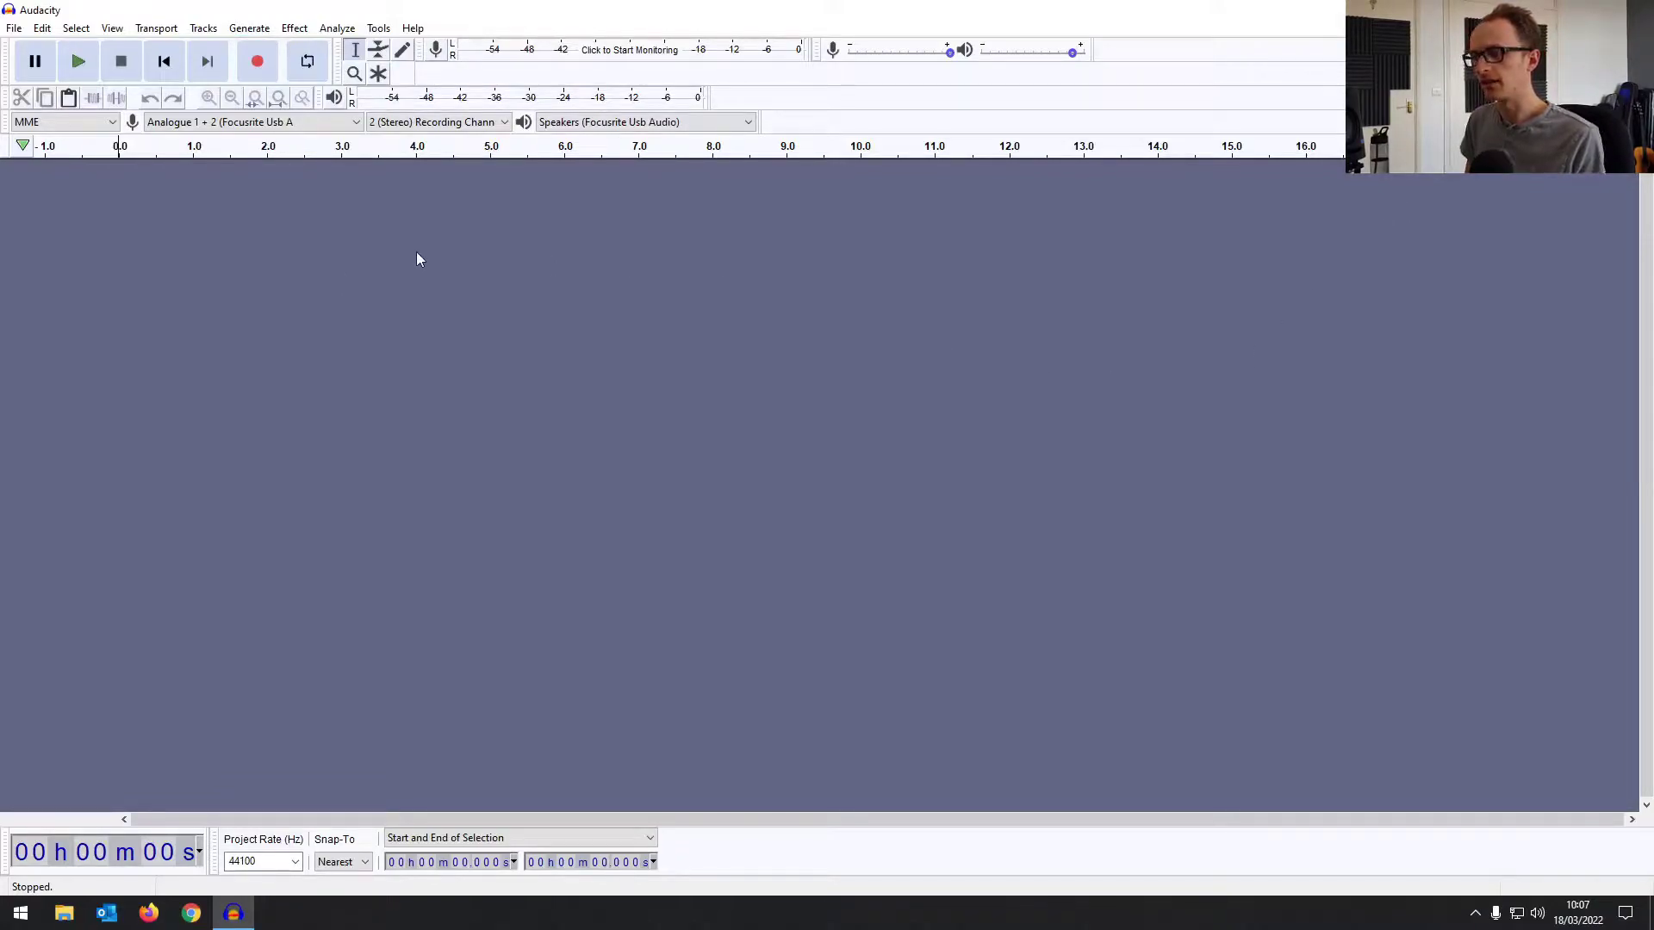
pyautogui.click(250, 29)
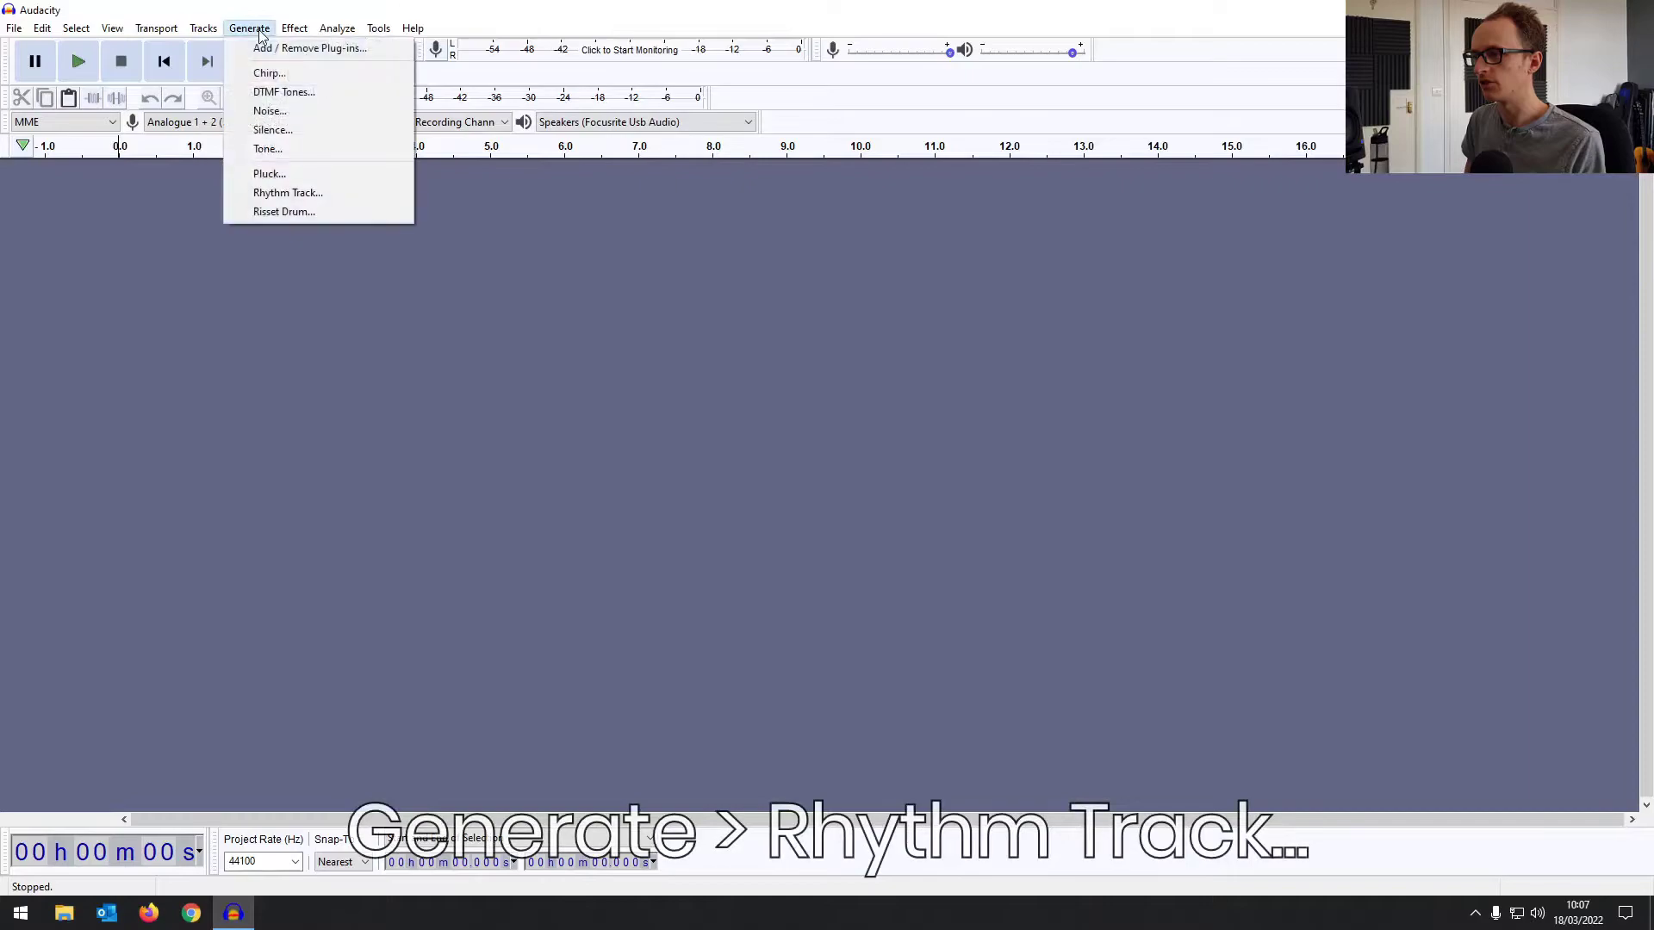
pyautogui.click(333, 193)
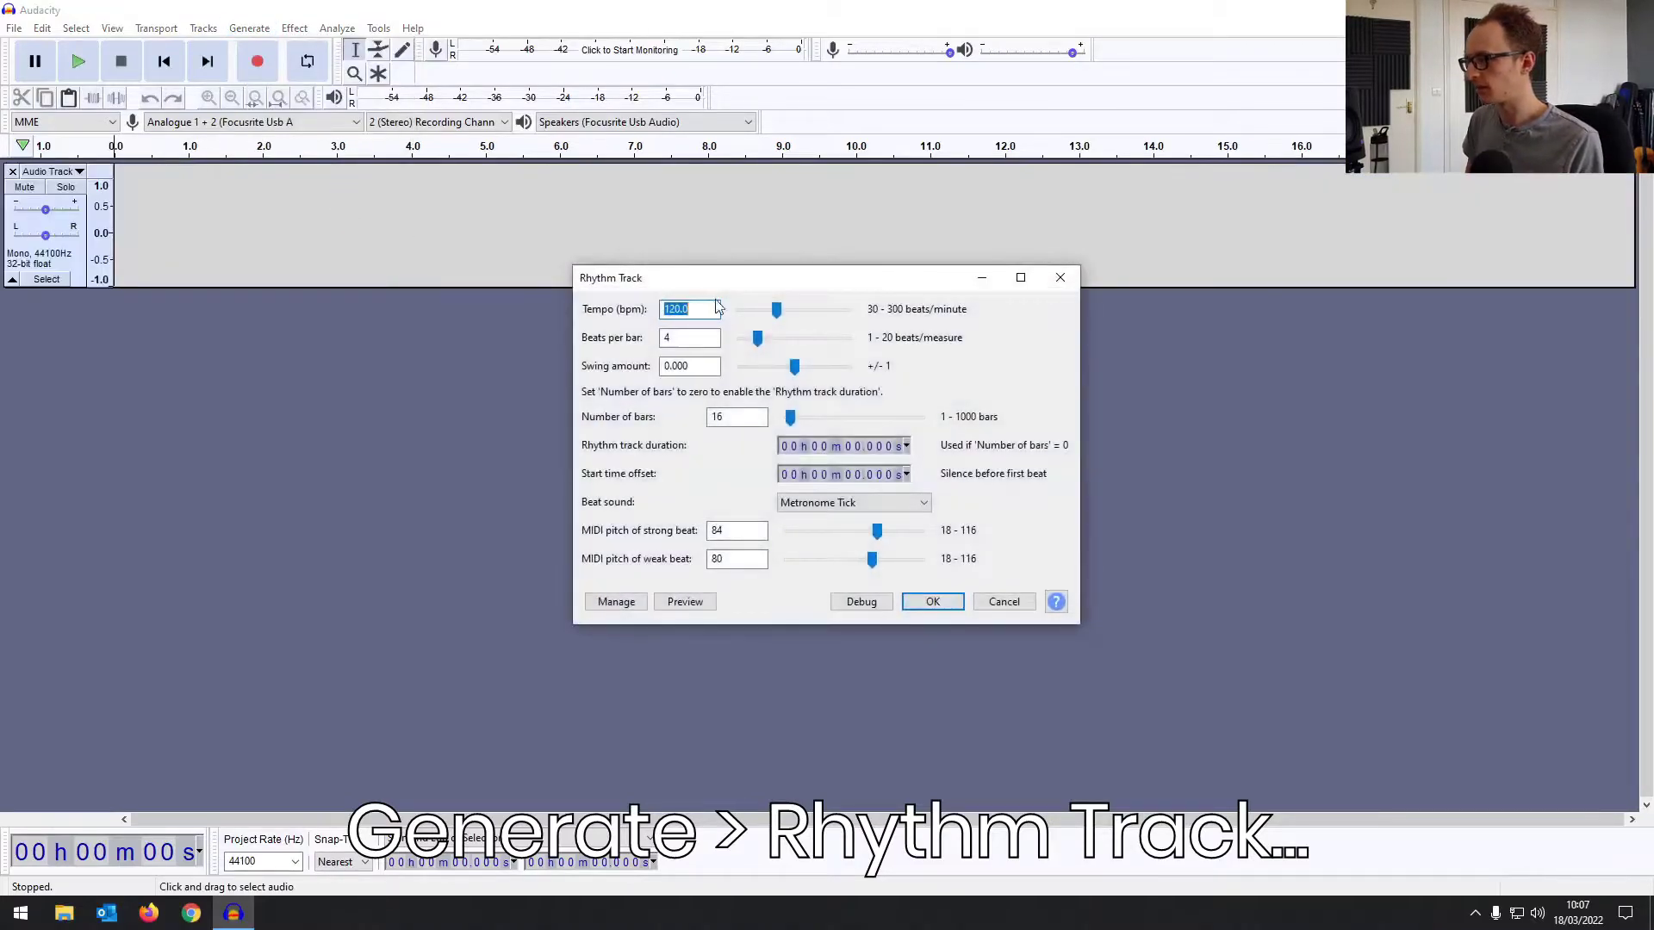
pyautogui.moveTo(727, 283); pyautogui.dragTo(691, 225)
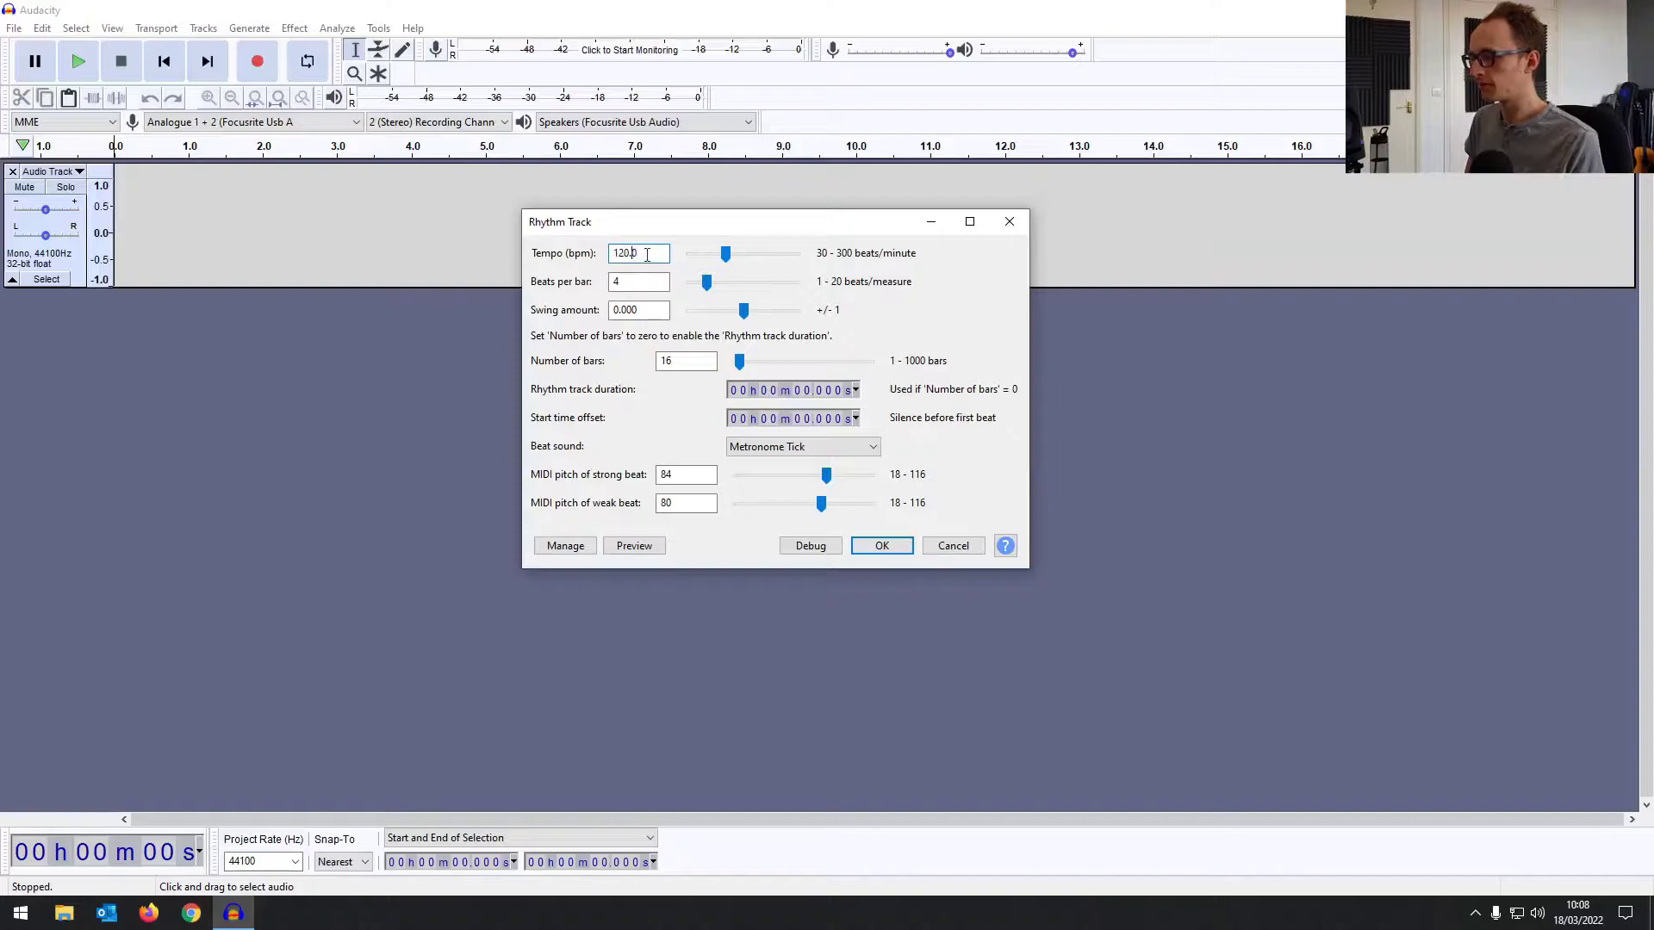
# Step: Try the Tempo and Beats per bar sliders, leaving 120.0 bpm and 4 beats
pyautogui.click(621, 254)
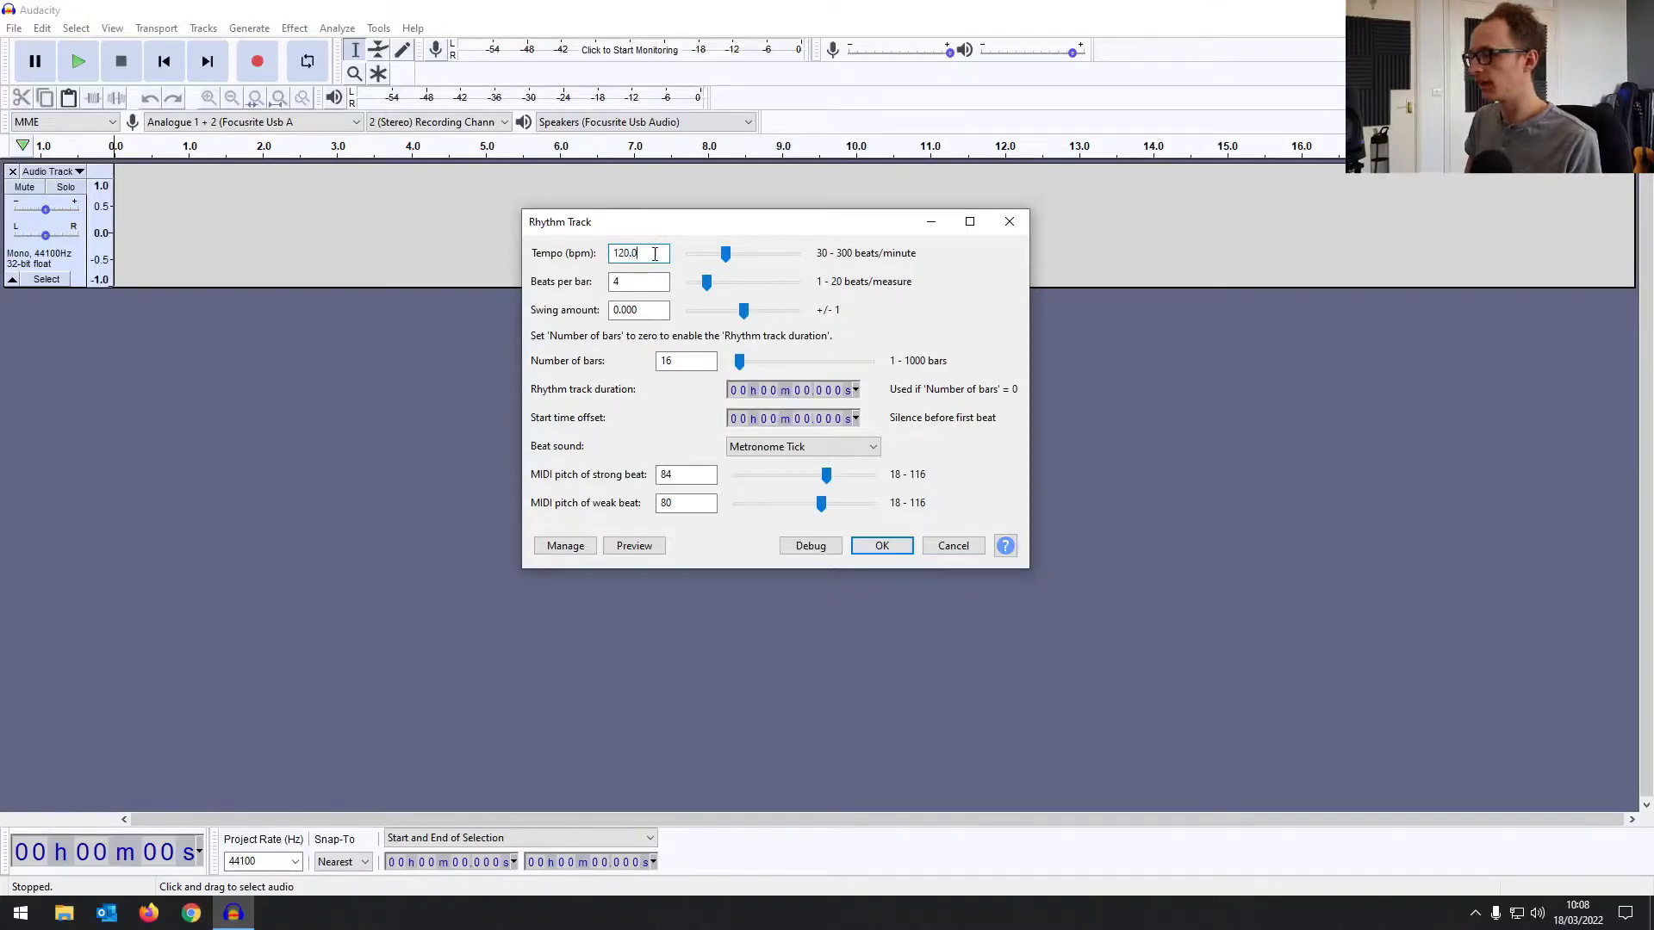
pyautogui.doubleClick(650, 253)
pyautogui.click(650, 253)
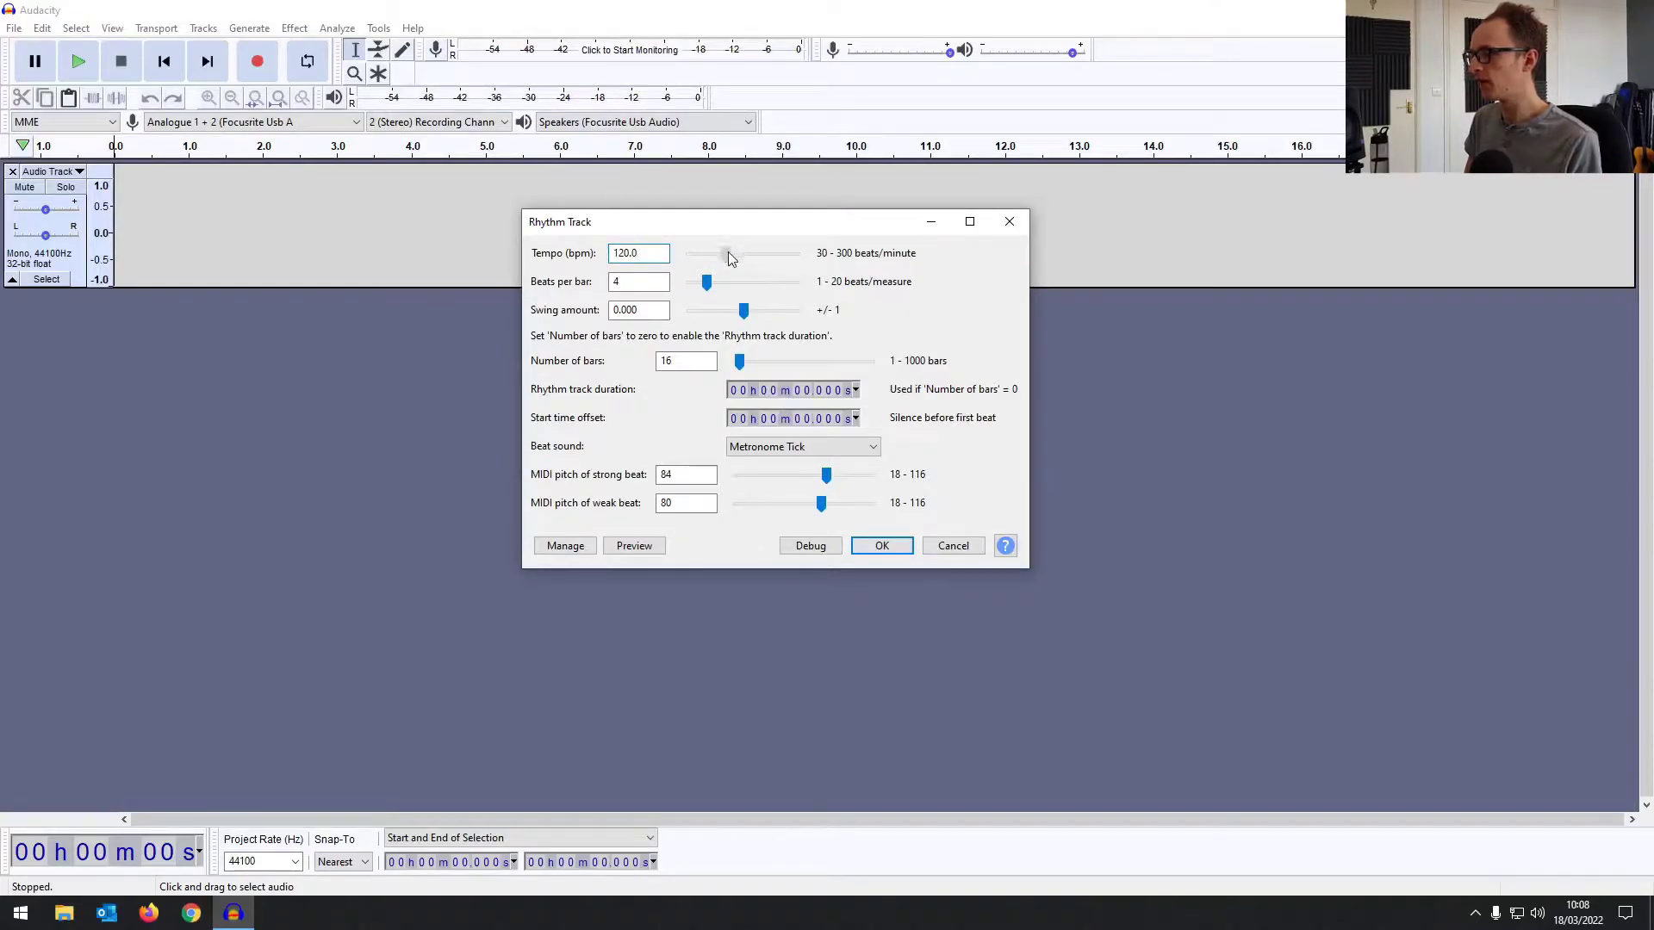
pyautogui.click(727, 255)
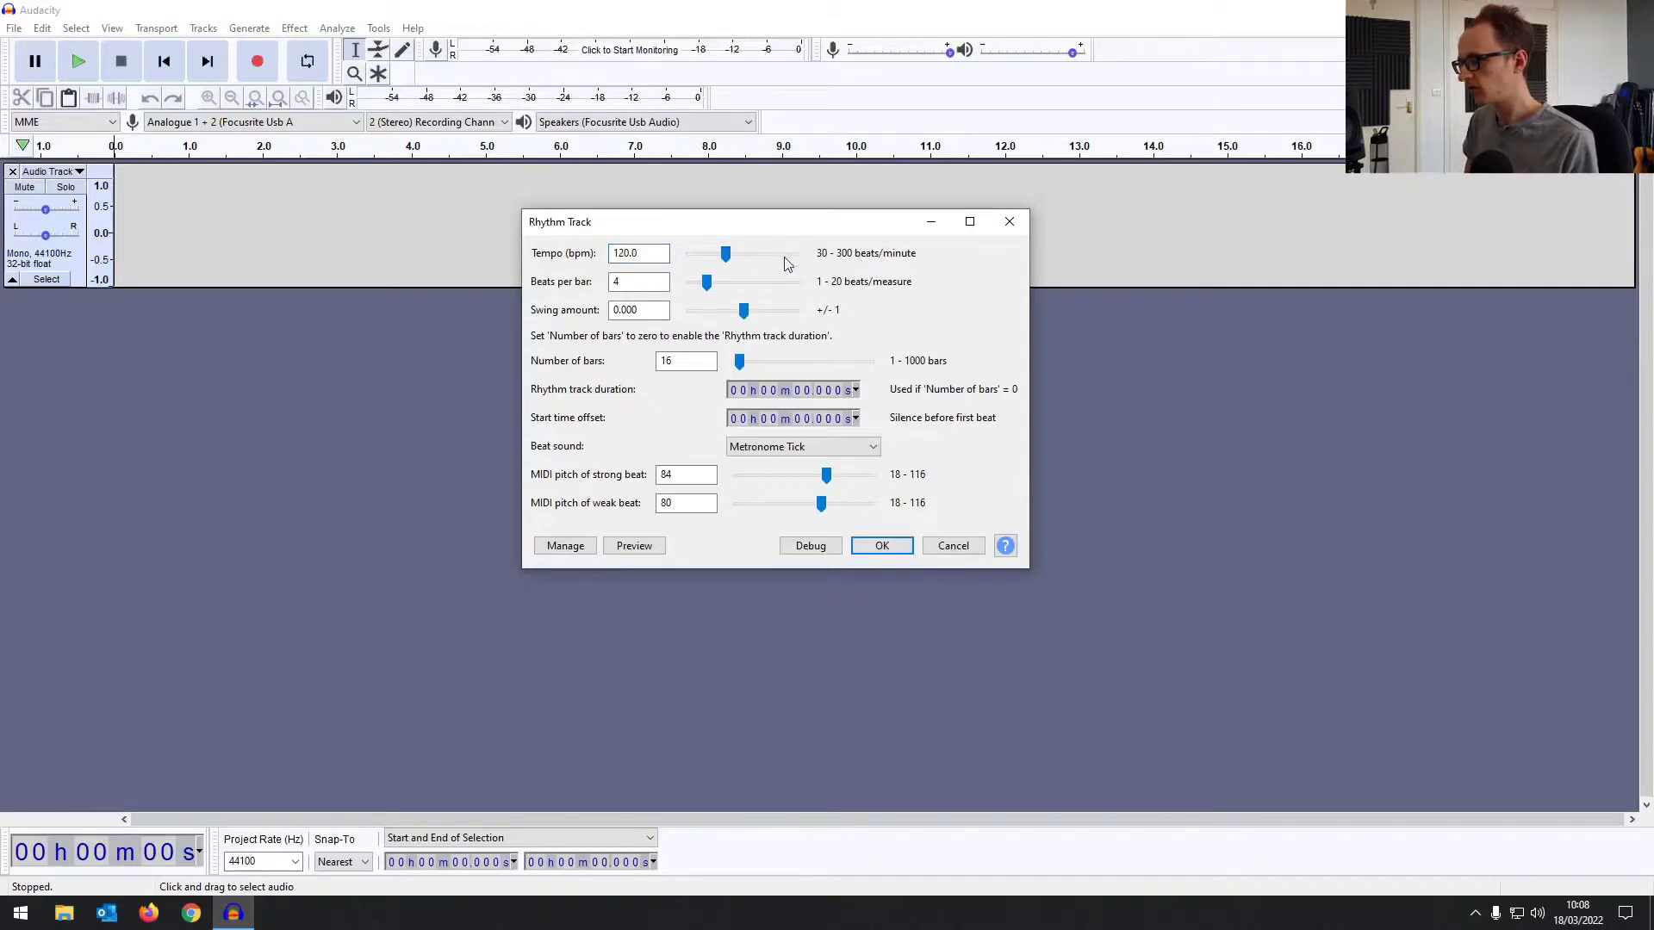
pyautogui.click(707, 284)
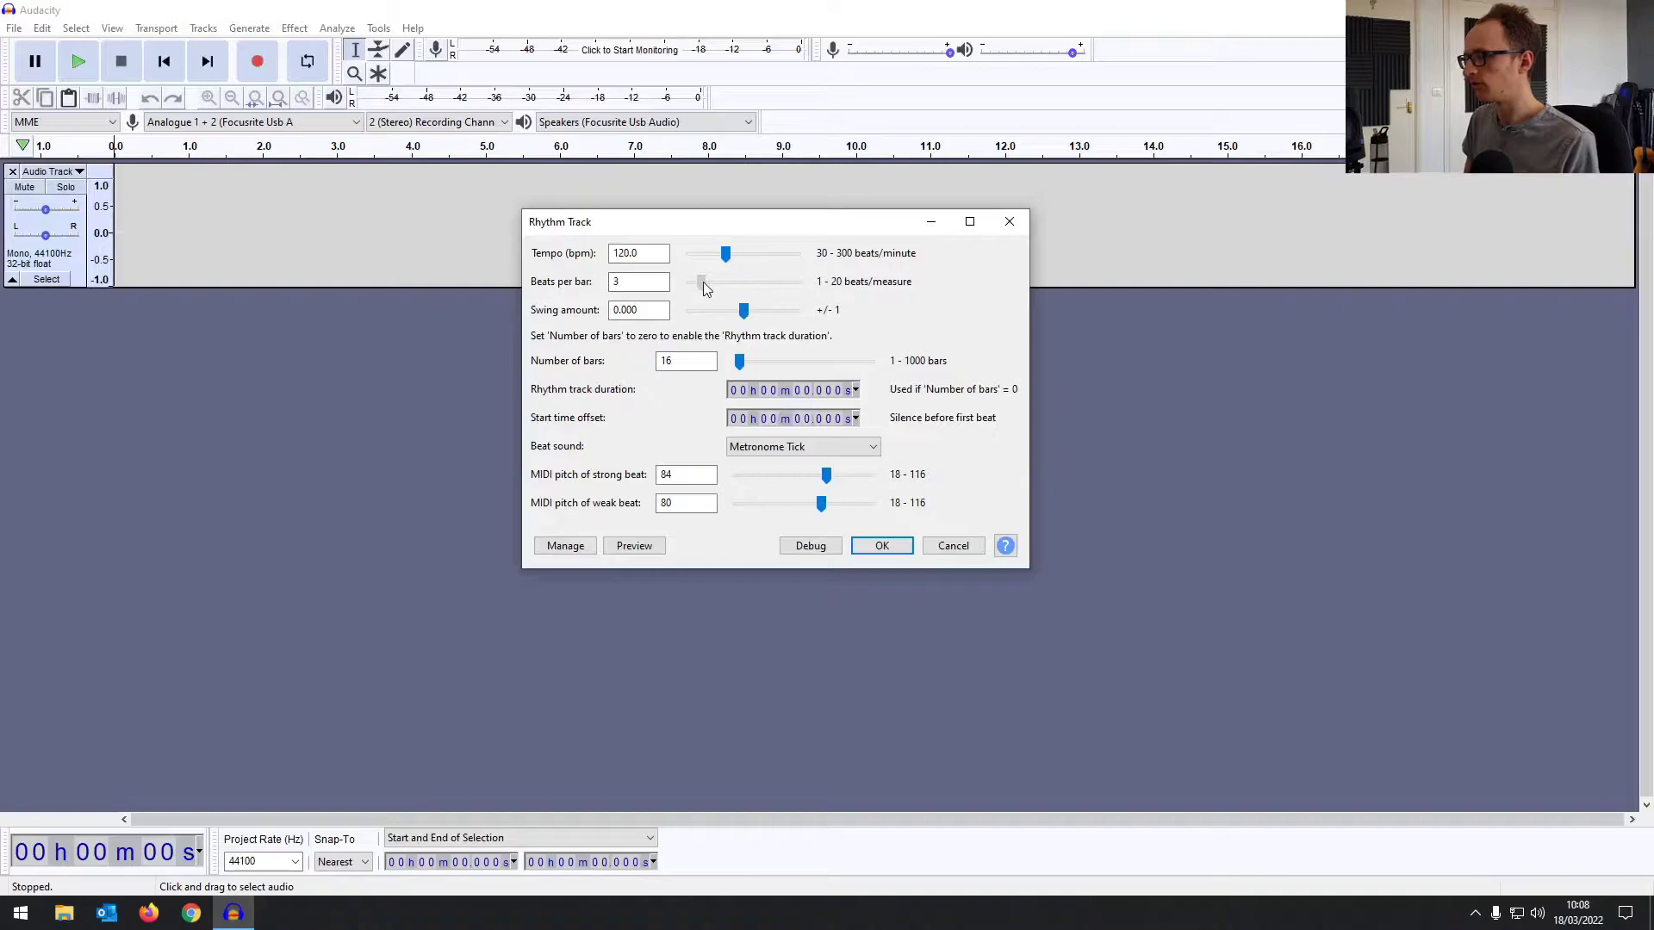
pyautogui.moveTo(703, 282); pyautogui.dragTo(706, 282)
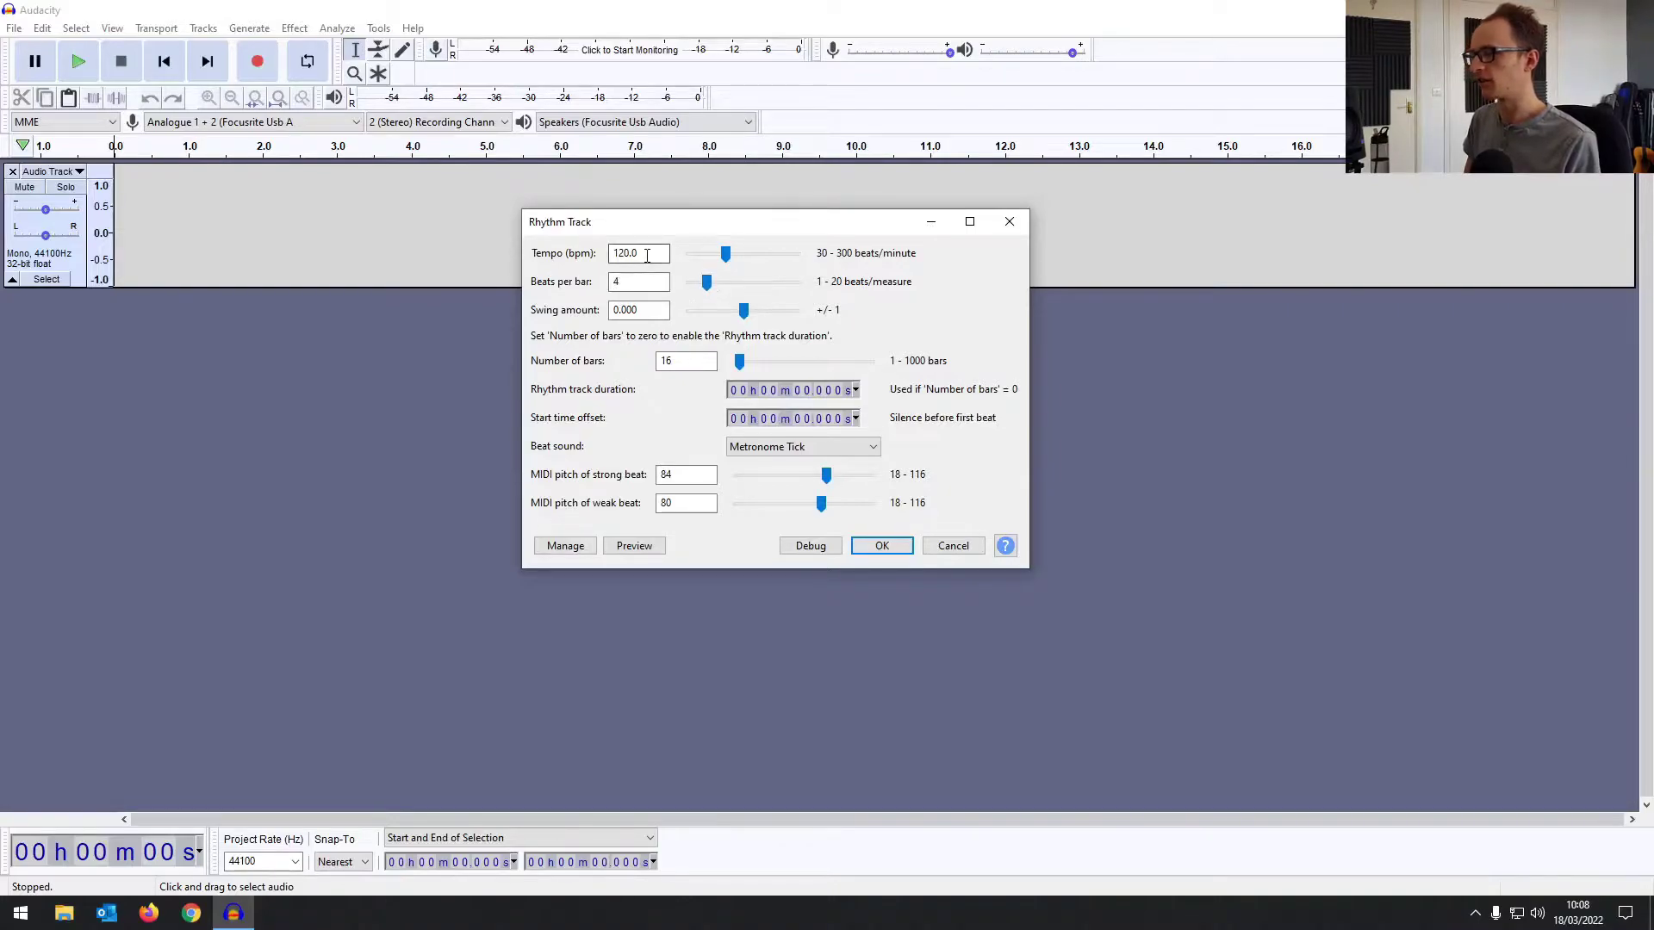
pyautogui.click(661, 284)
# Step: Raise the rhythm track's Number of bars from 16 to 120
pyautogui.click(660, 256)
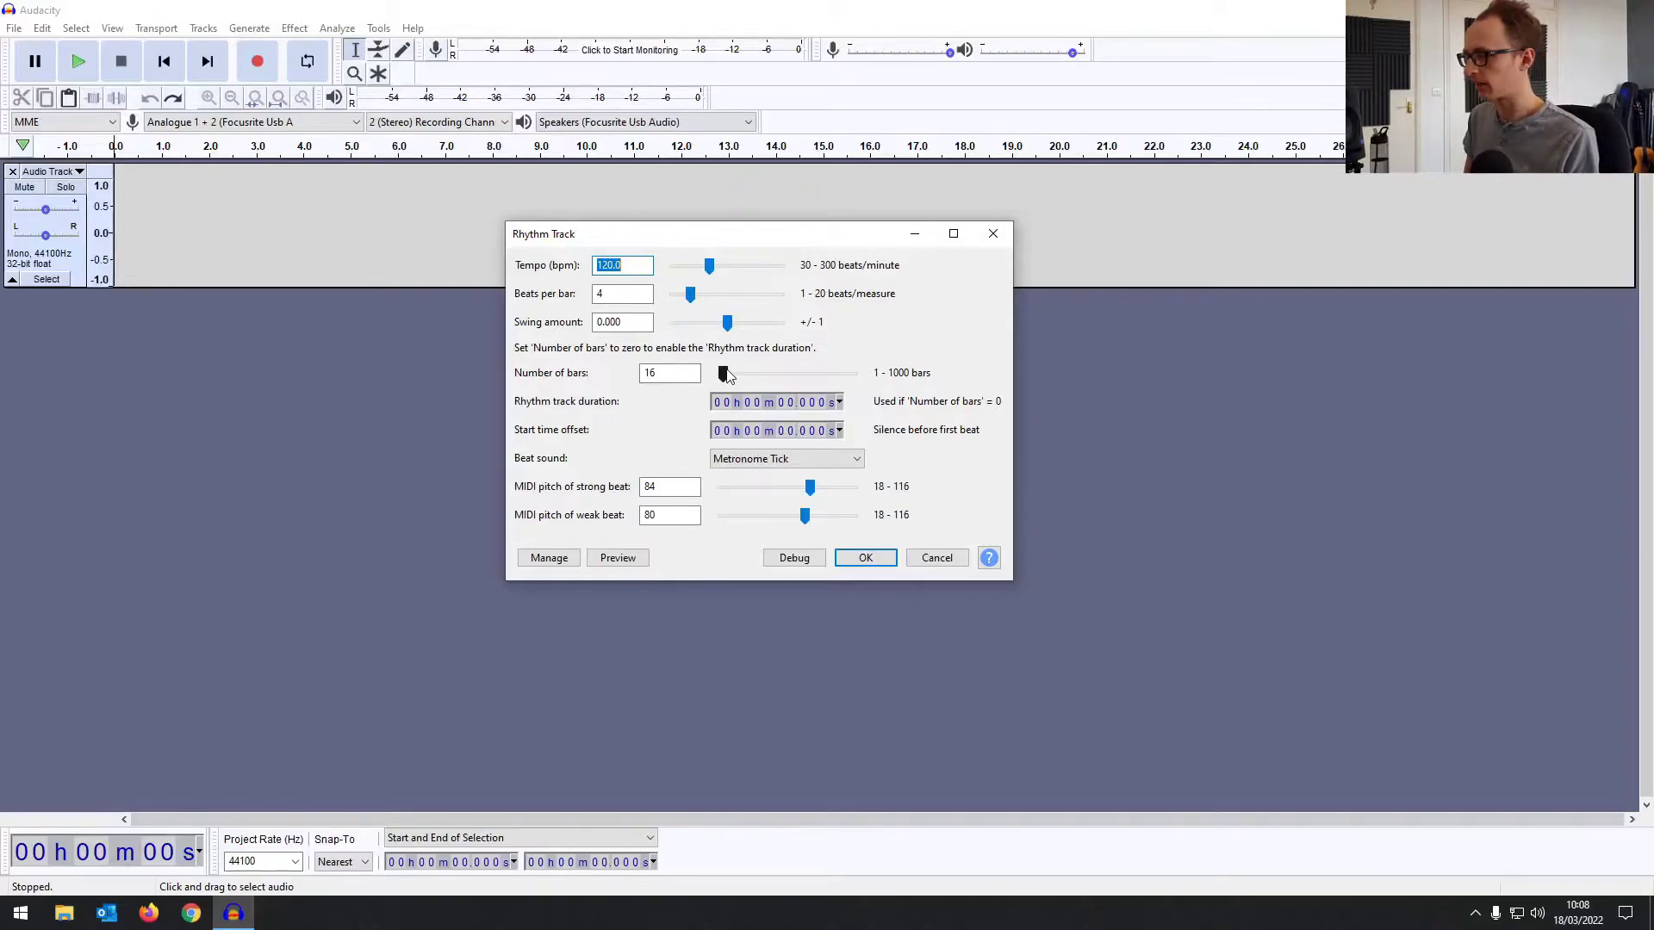
pyautogui.moveTo(726, 377); pyautogui.dragTo(741, 373)
pyautogui.click(664, 372)
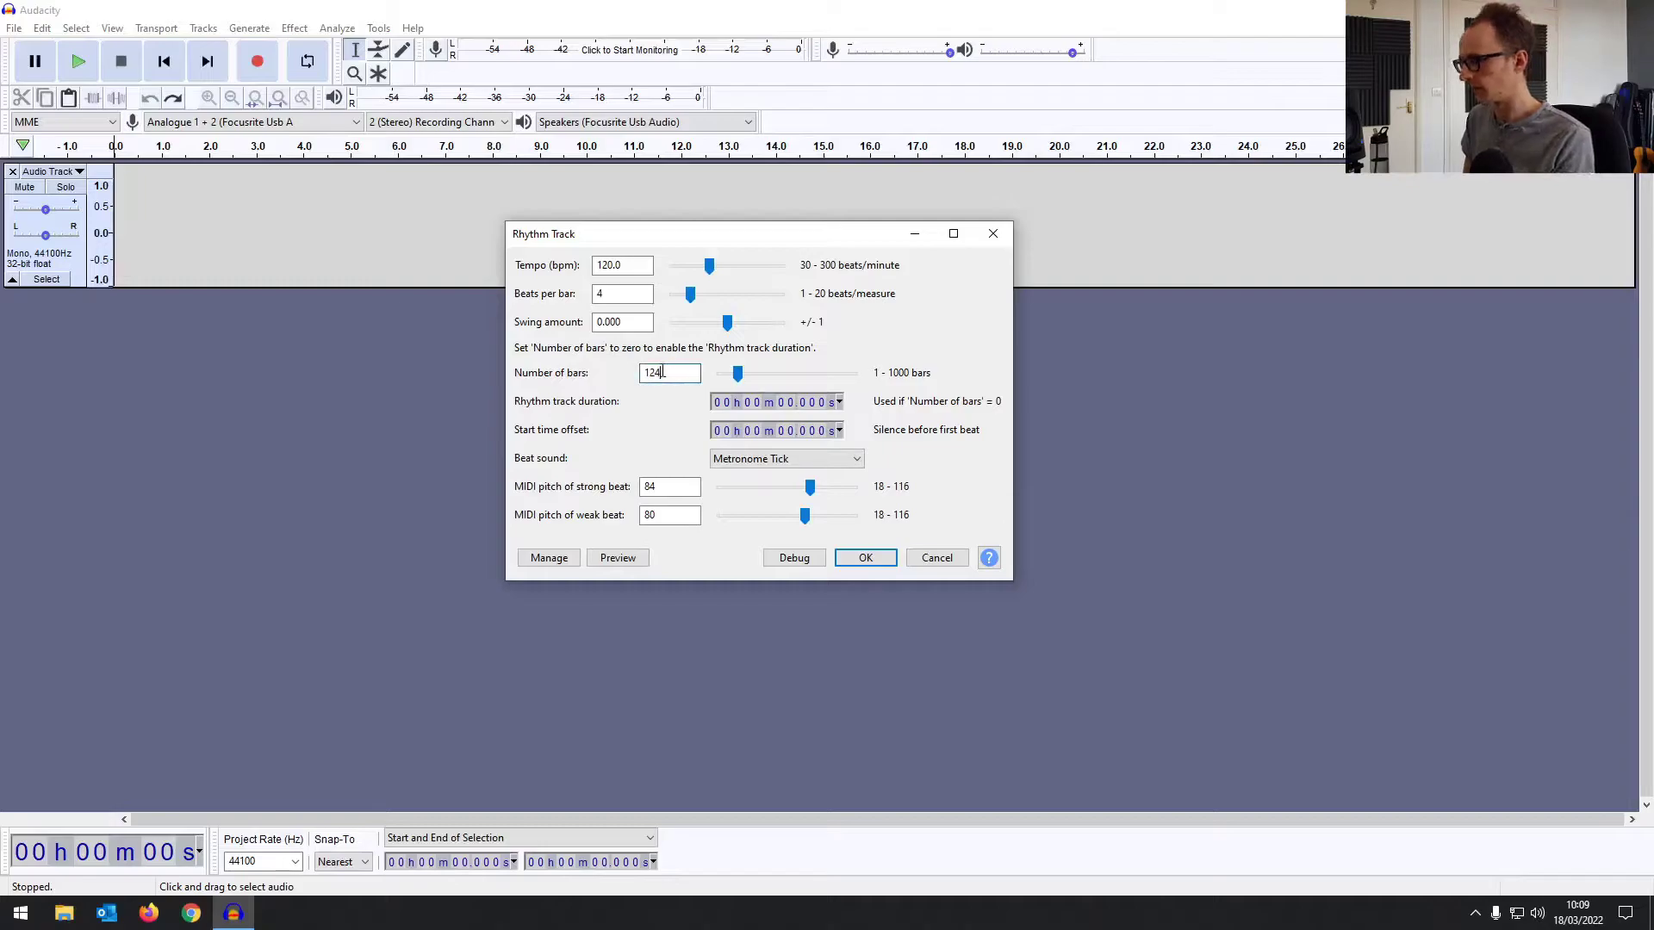
pyautogui.write('0')
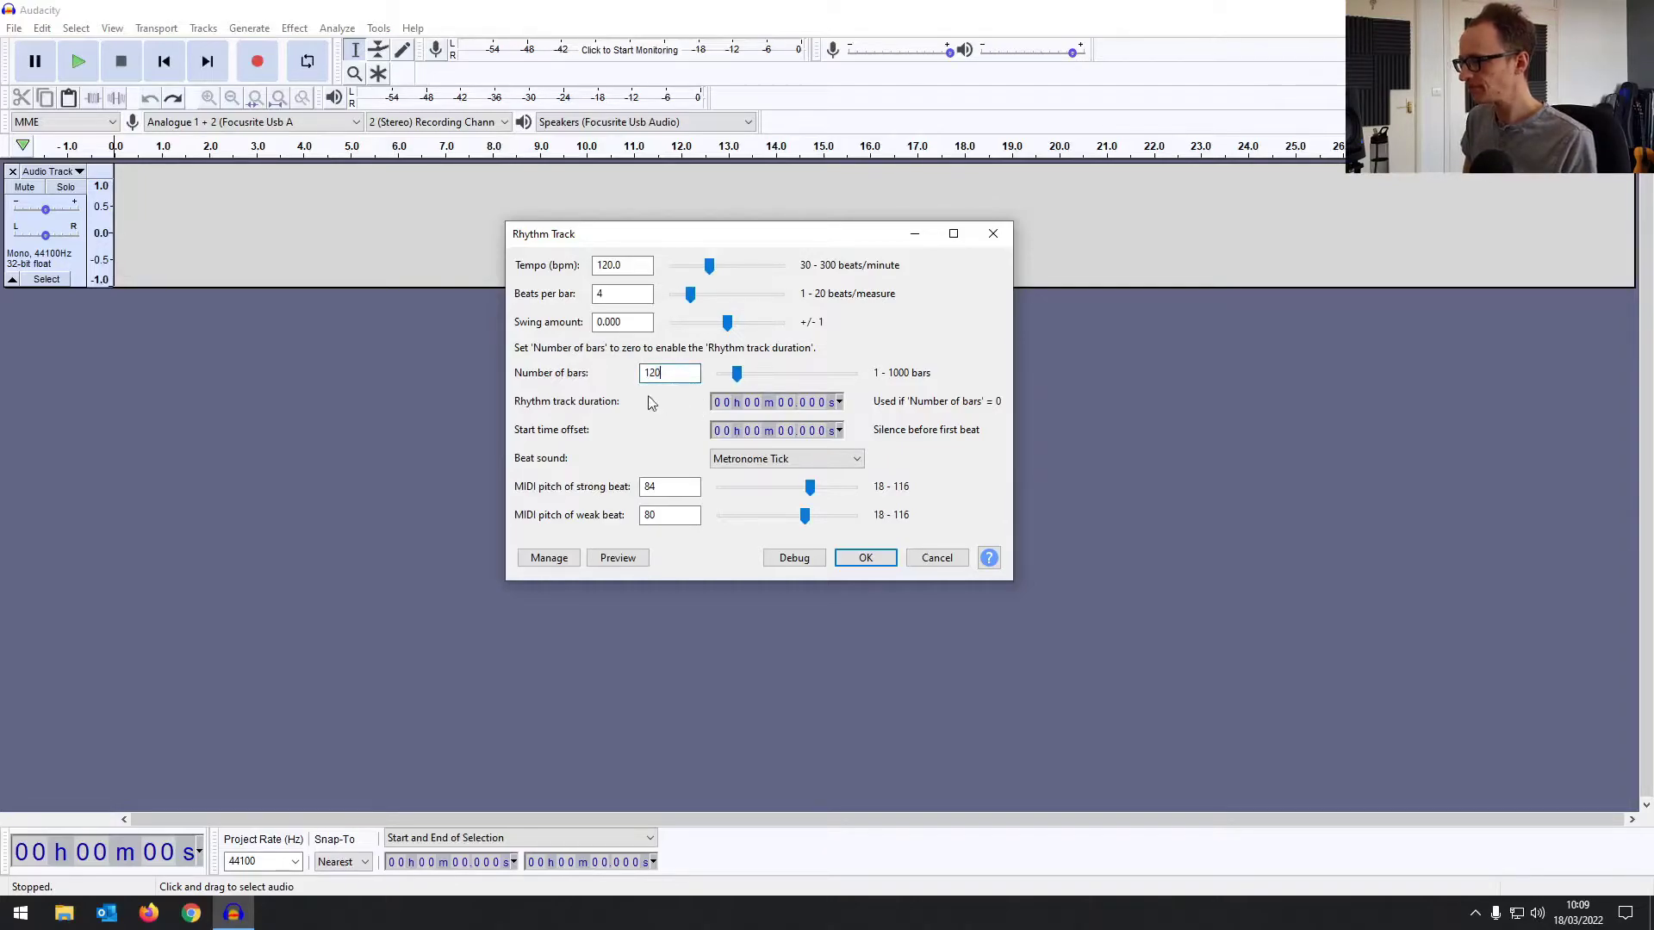
# Step: Choose Cowbell as the beat sound, with strong-beat pitch 84 and weak-beat pitch 80
pyautogui.click(794, 462)
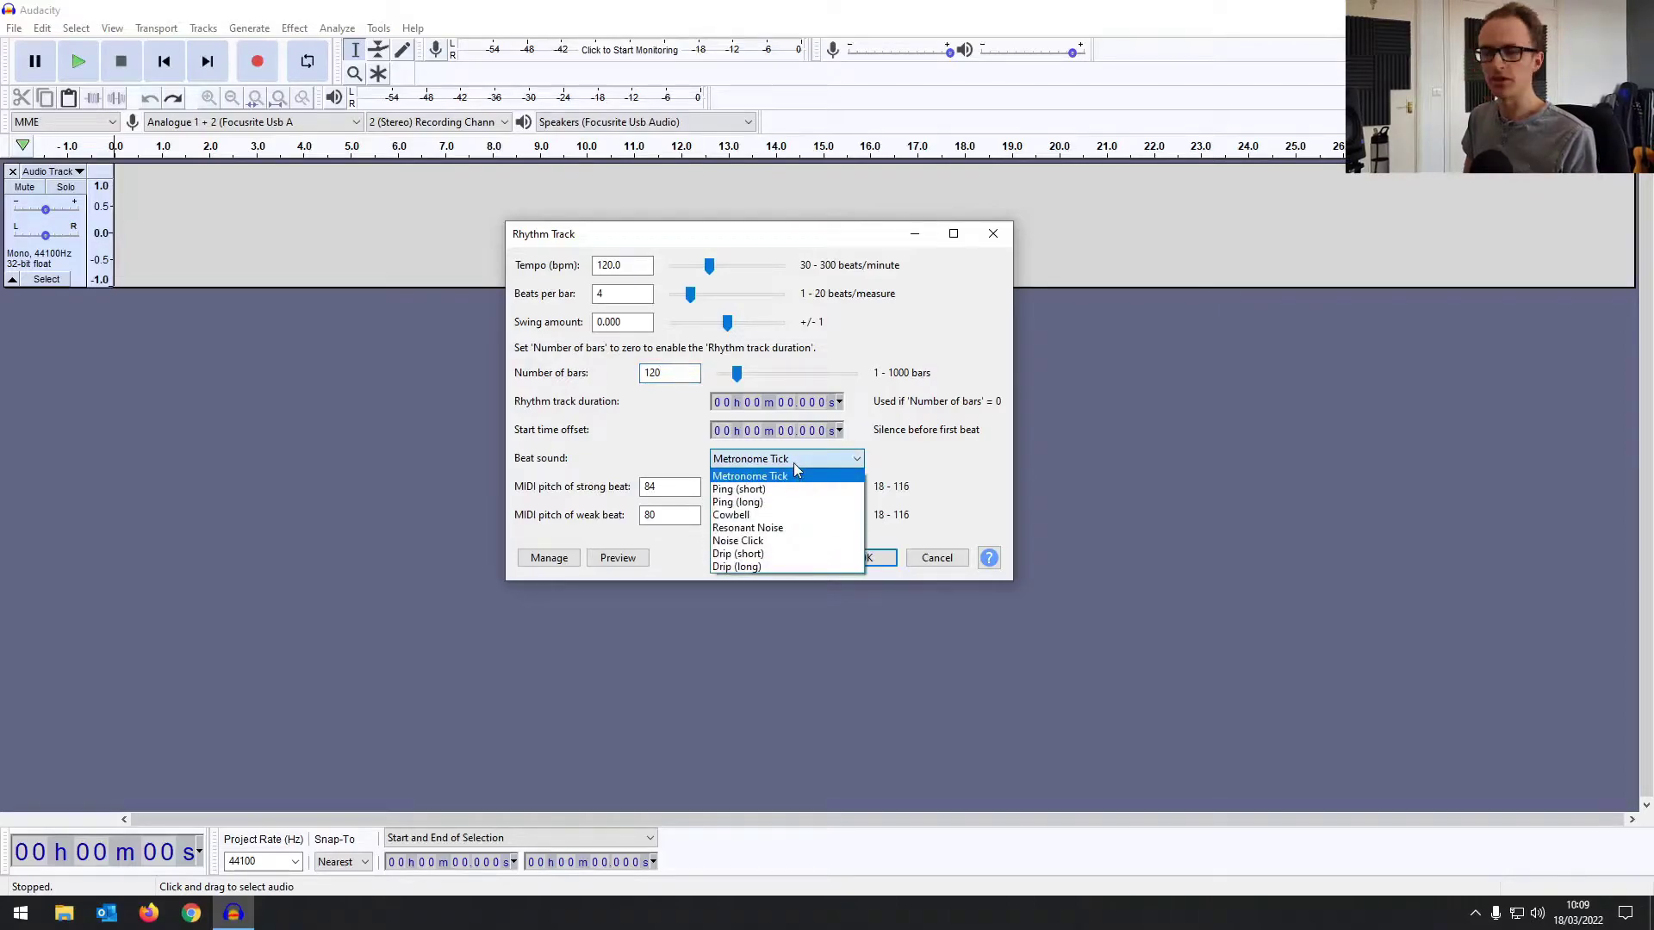
pyautogui.click(789, 516)
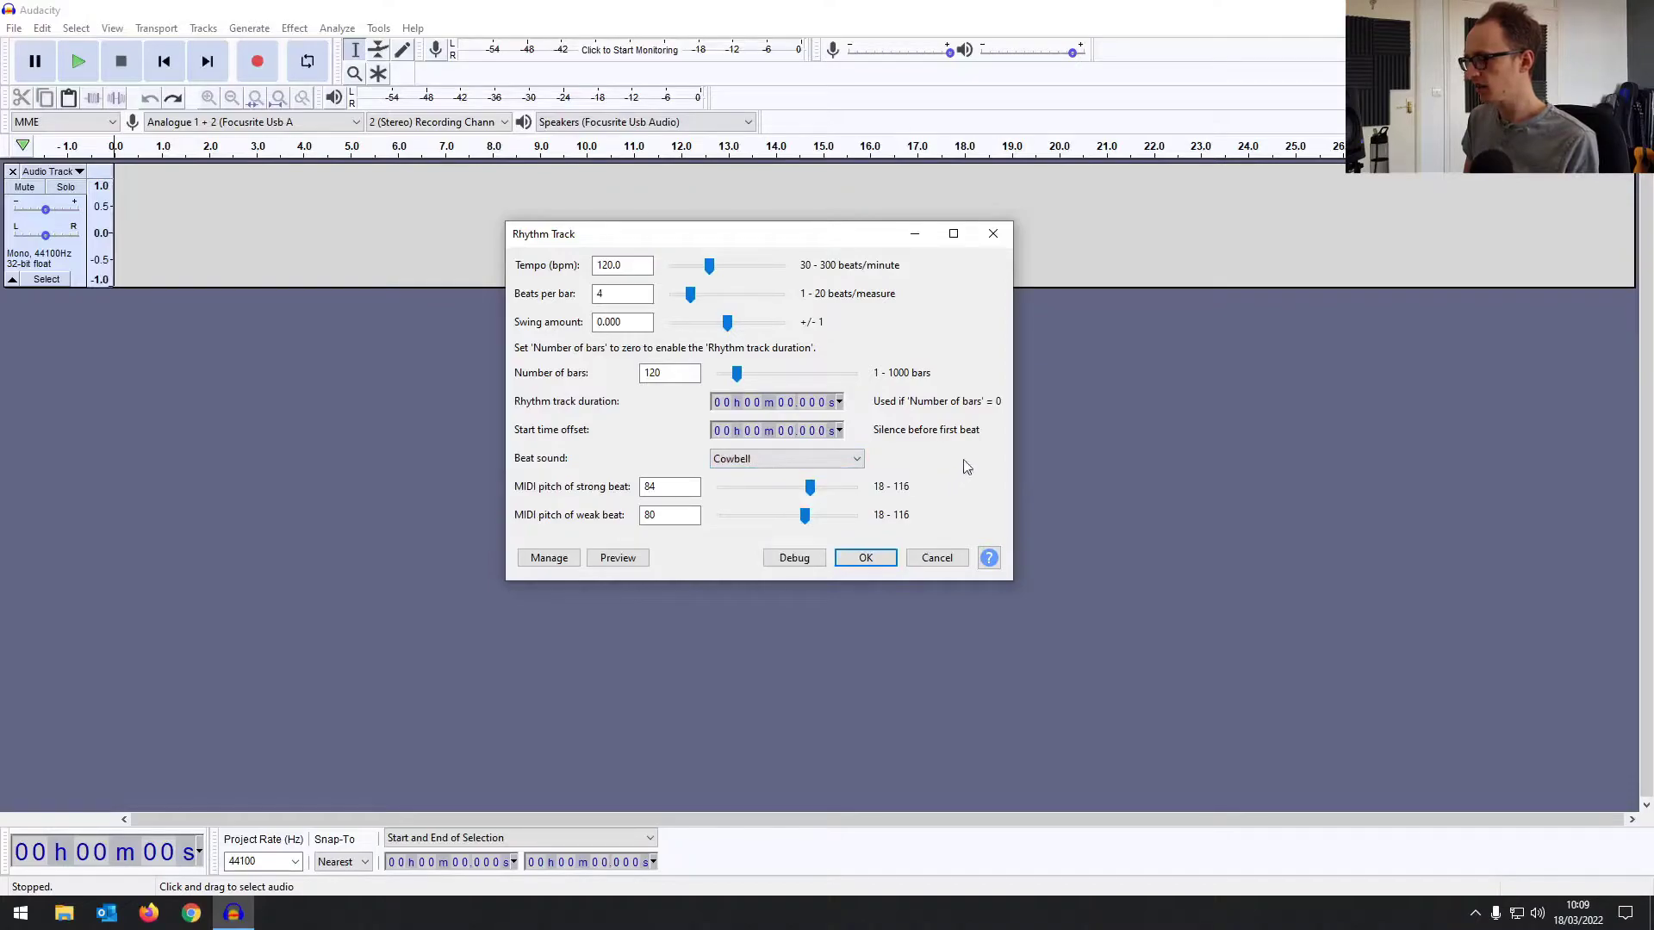
pyautogui.doubleClick(648, 487)
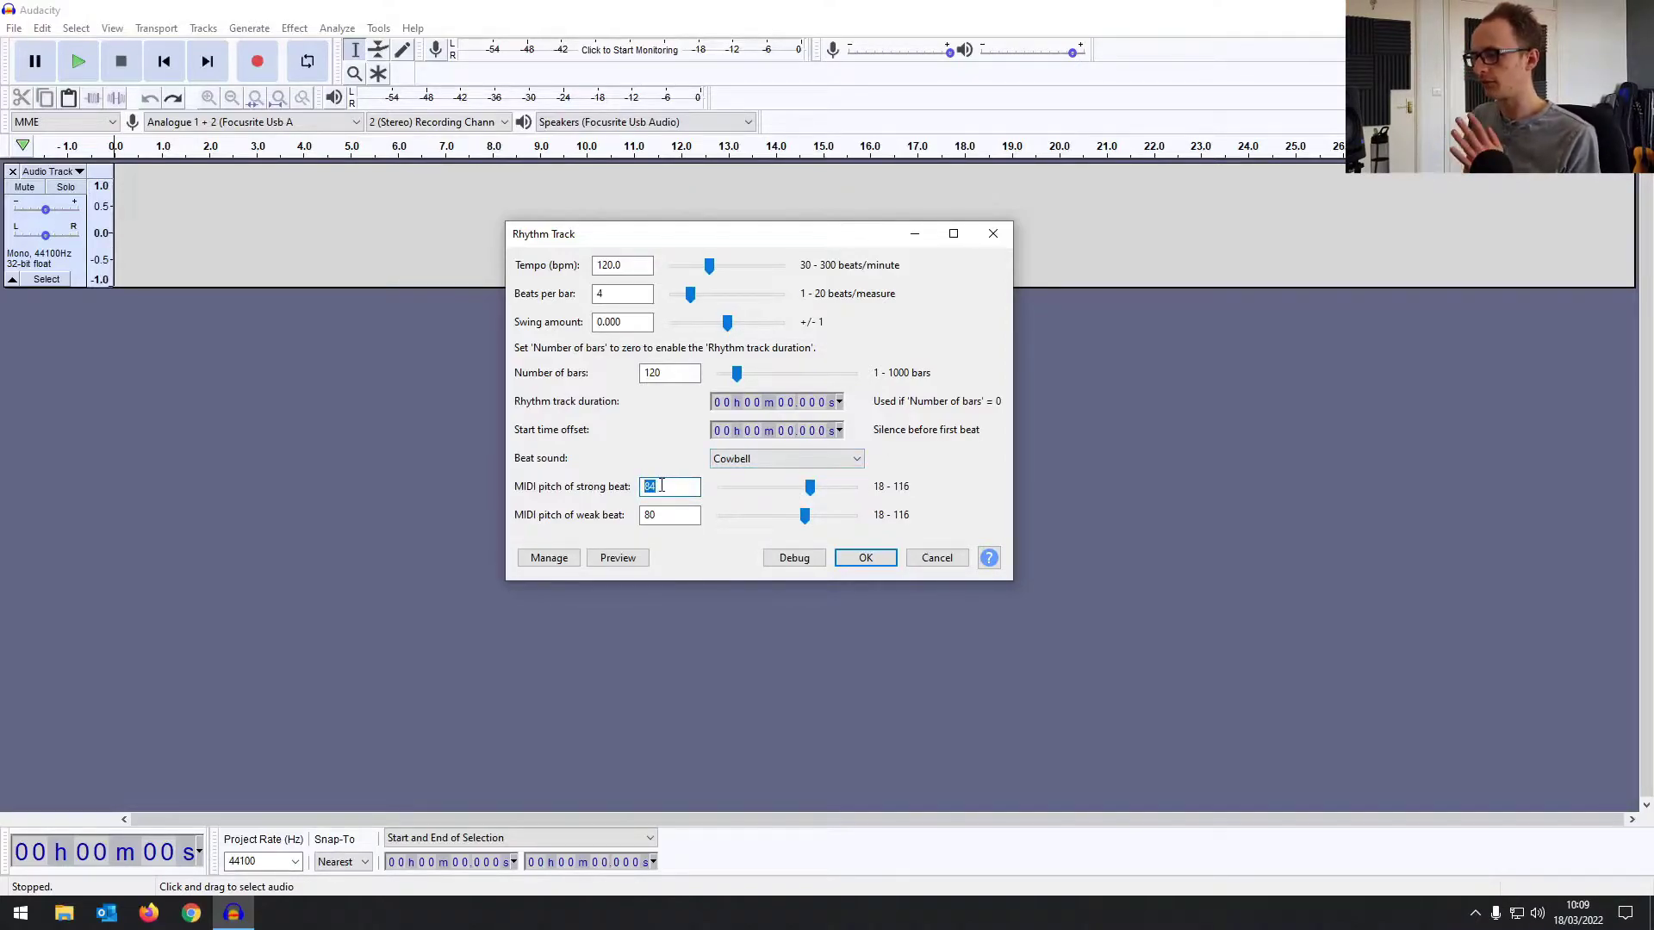
pyautogui.doubleClick(670, 515)
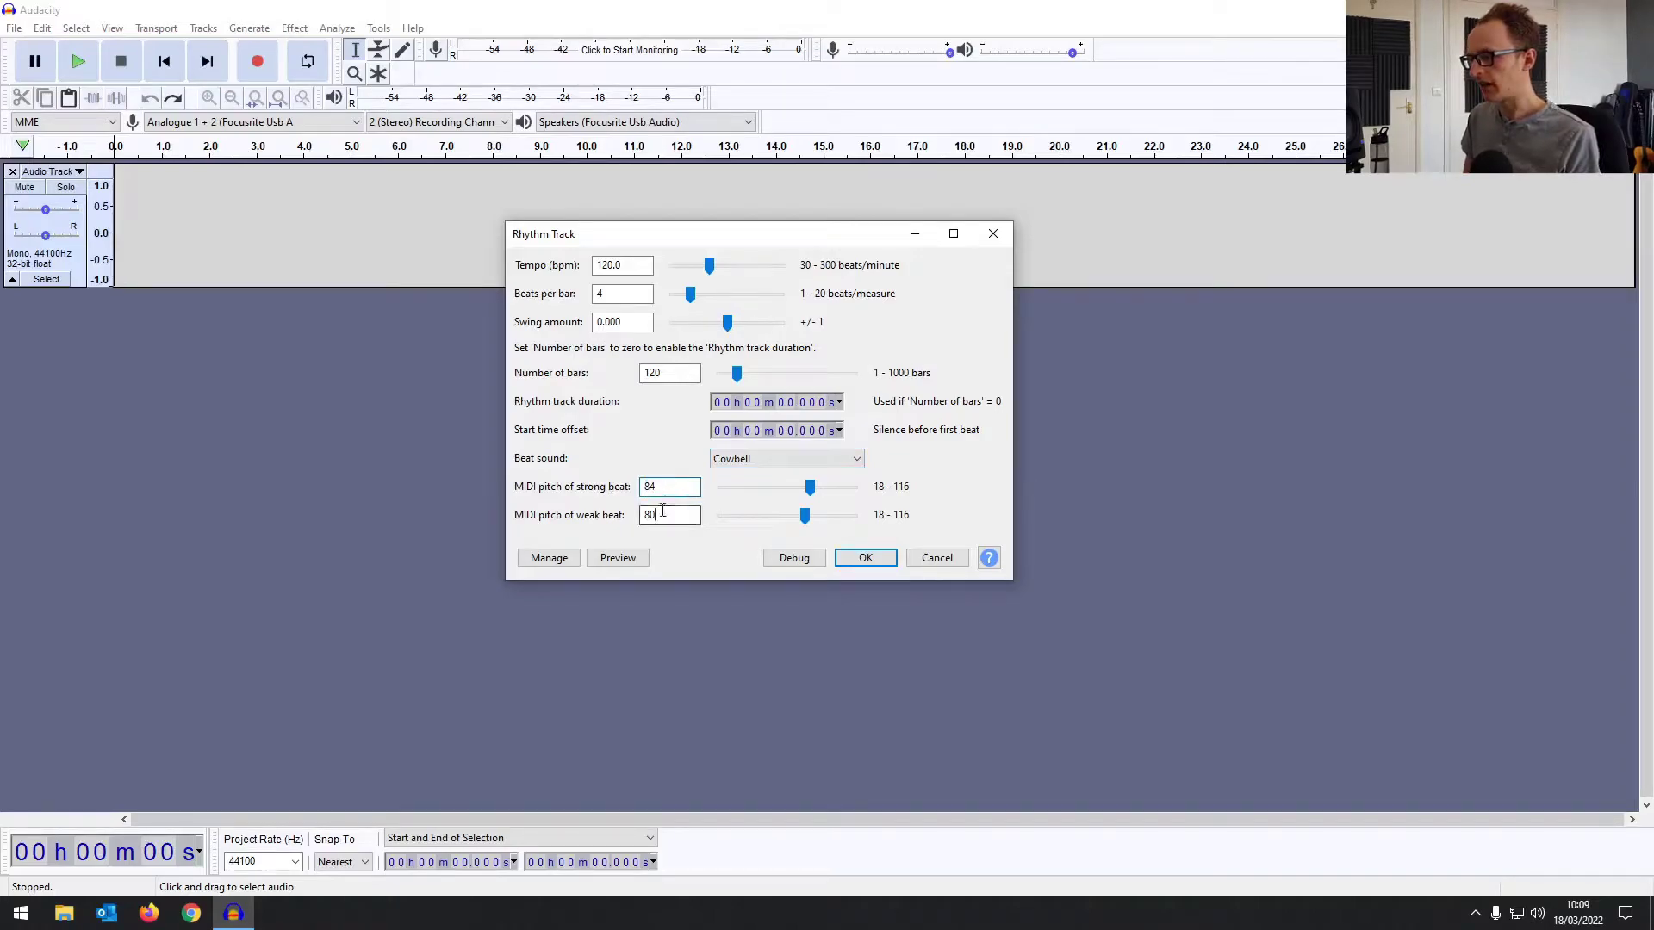
pyautogui.click(672, 486)
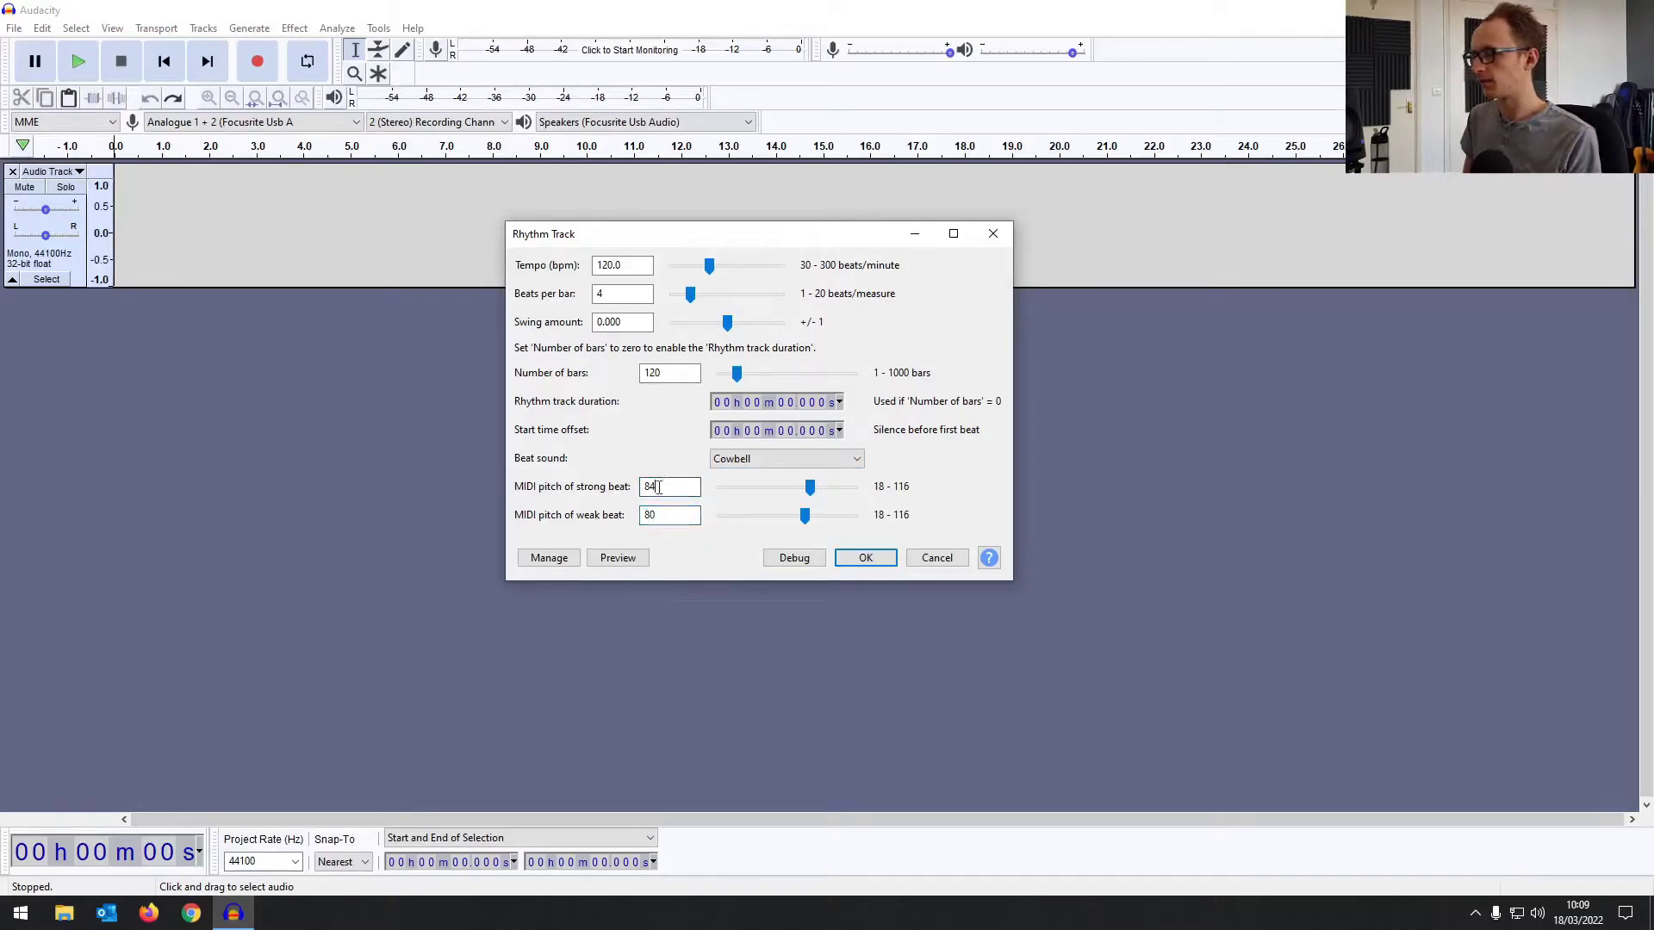
pyautogui.press('BackSpace')
pyautogui.write('0')
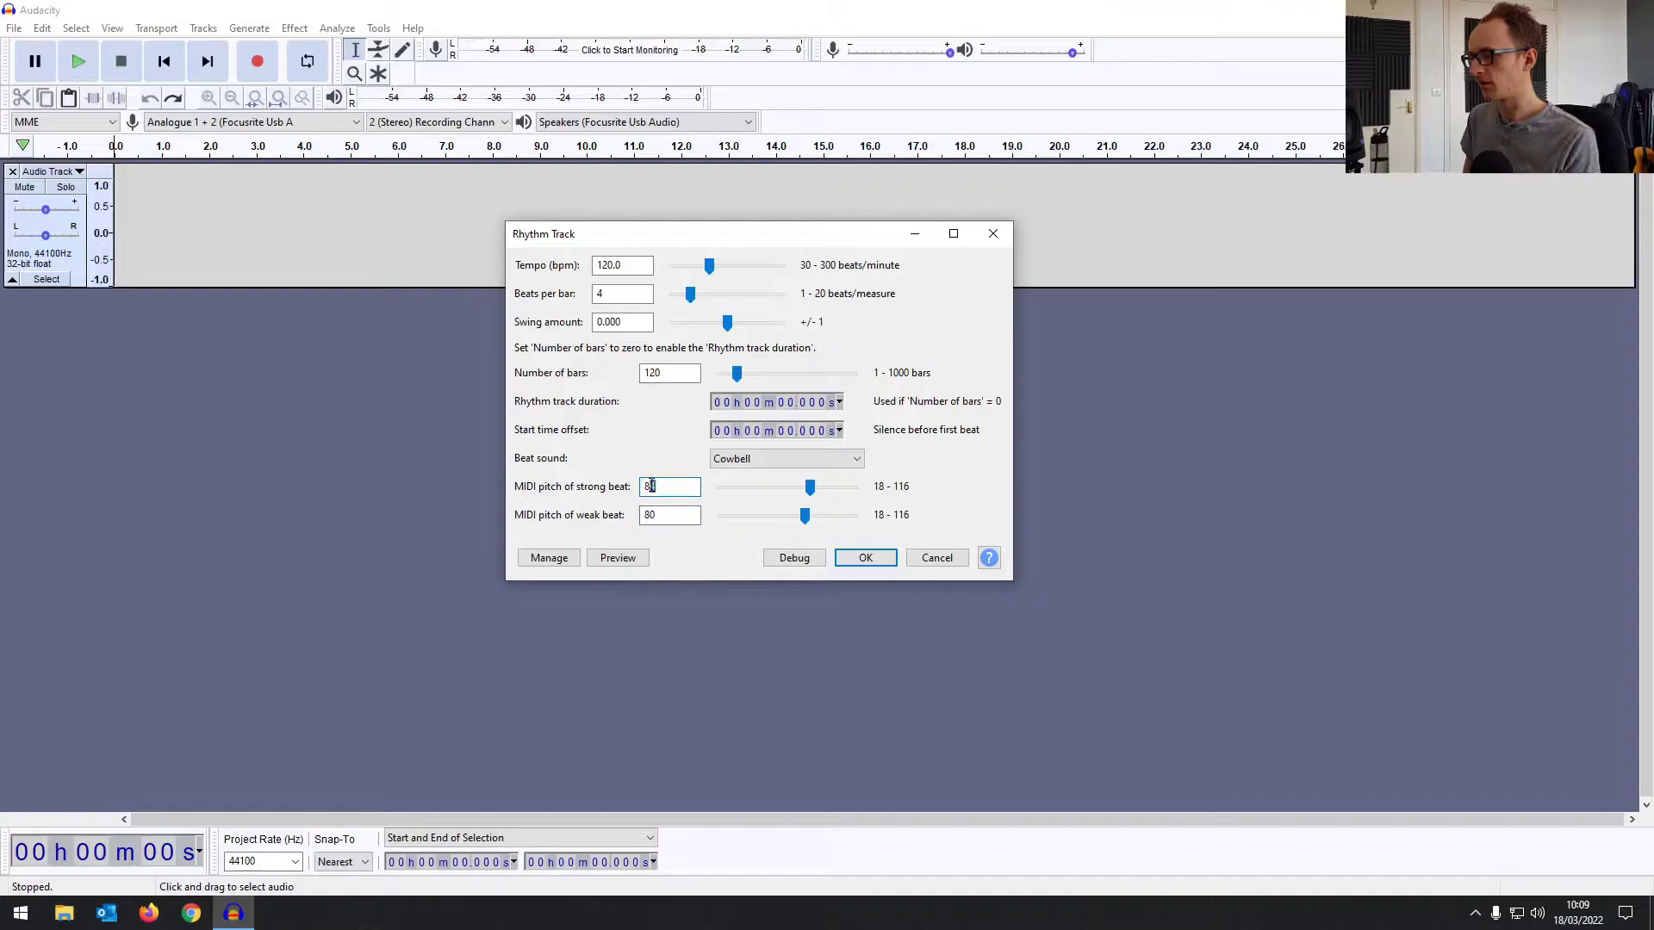
pyautogui.write('0')
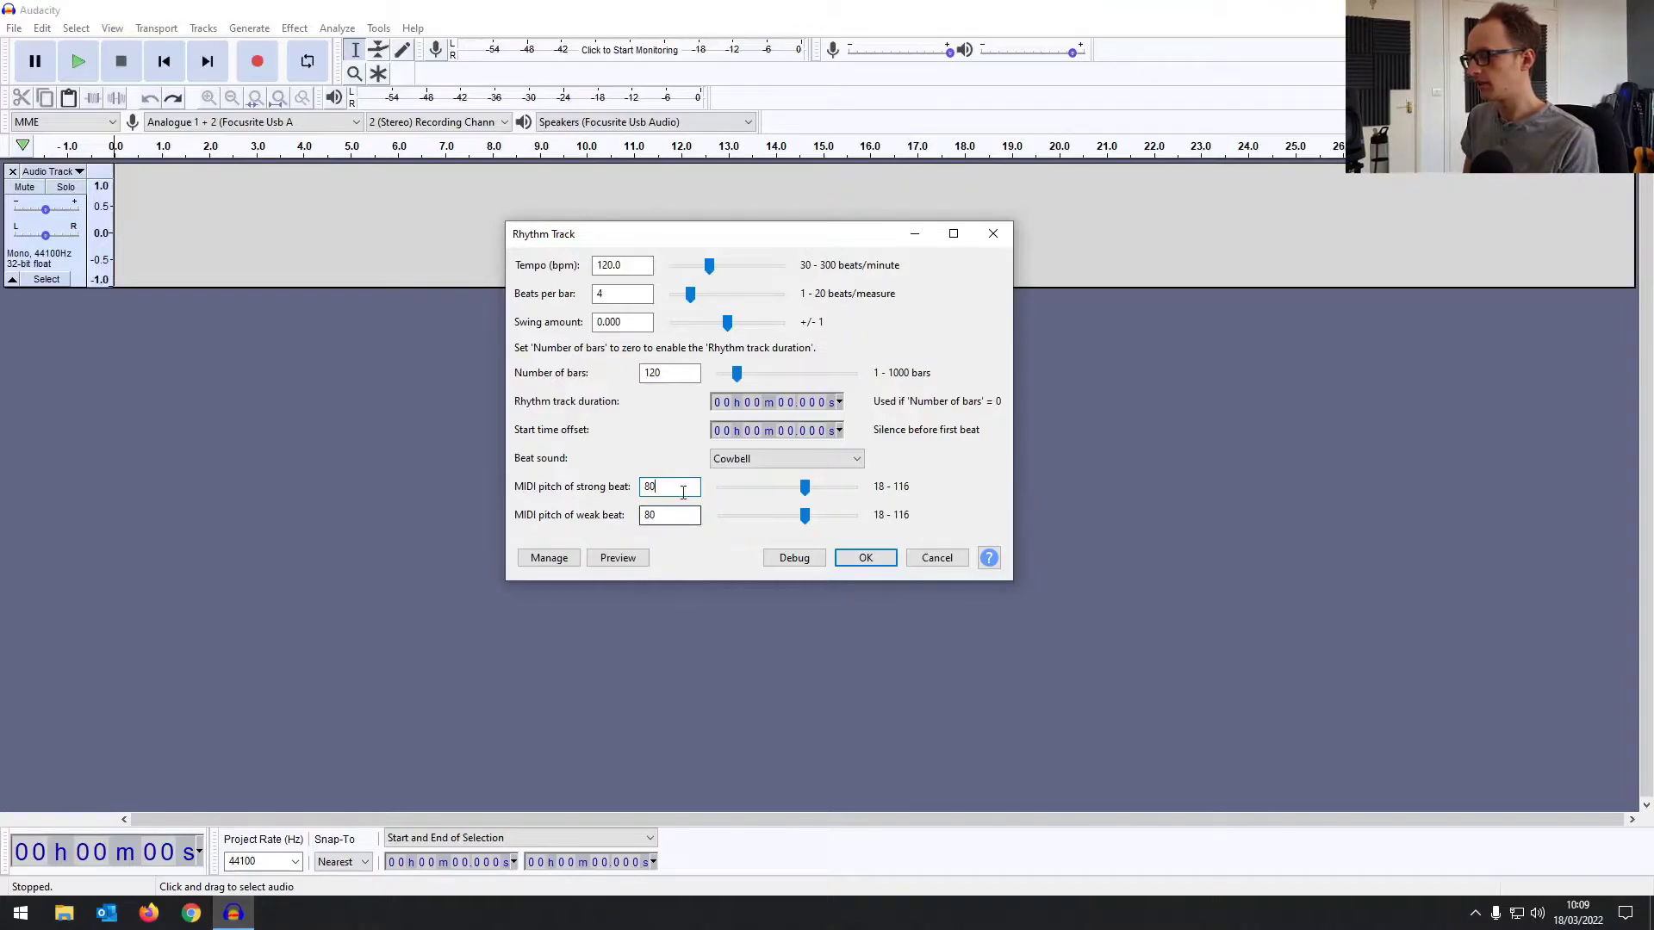
pyautogui.moveTo(652, 487); pyautogui.dragTo(726, 505)
pyautogui.write('4')
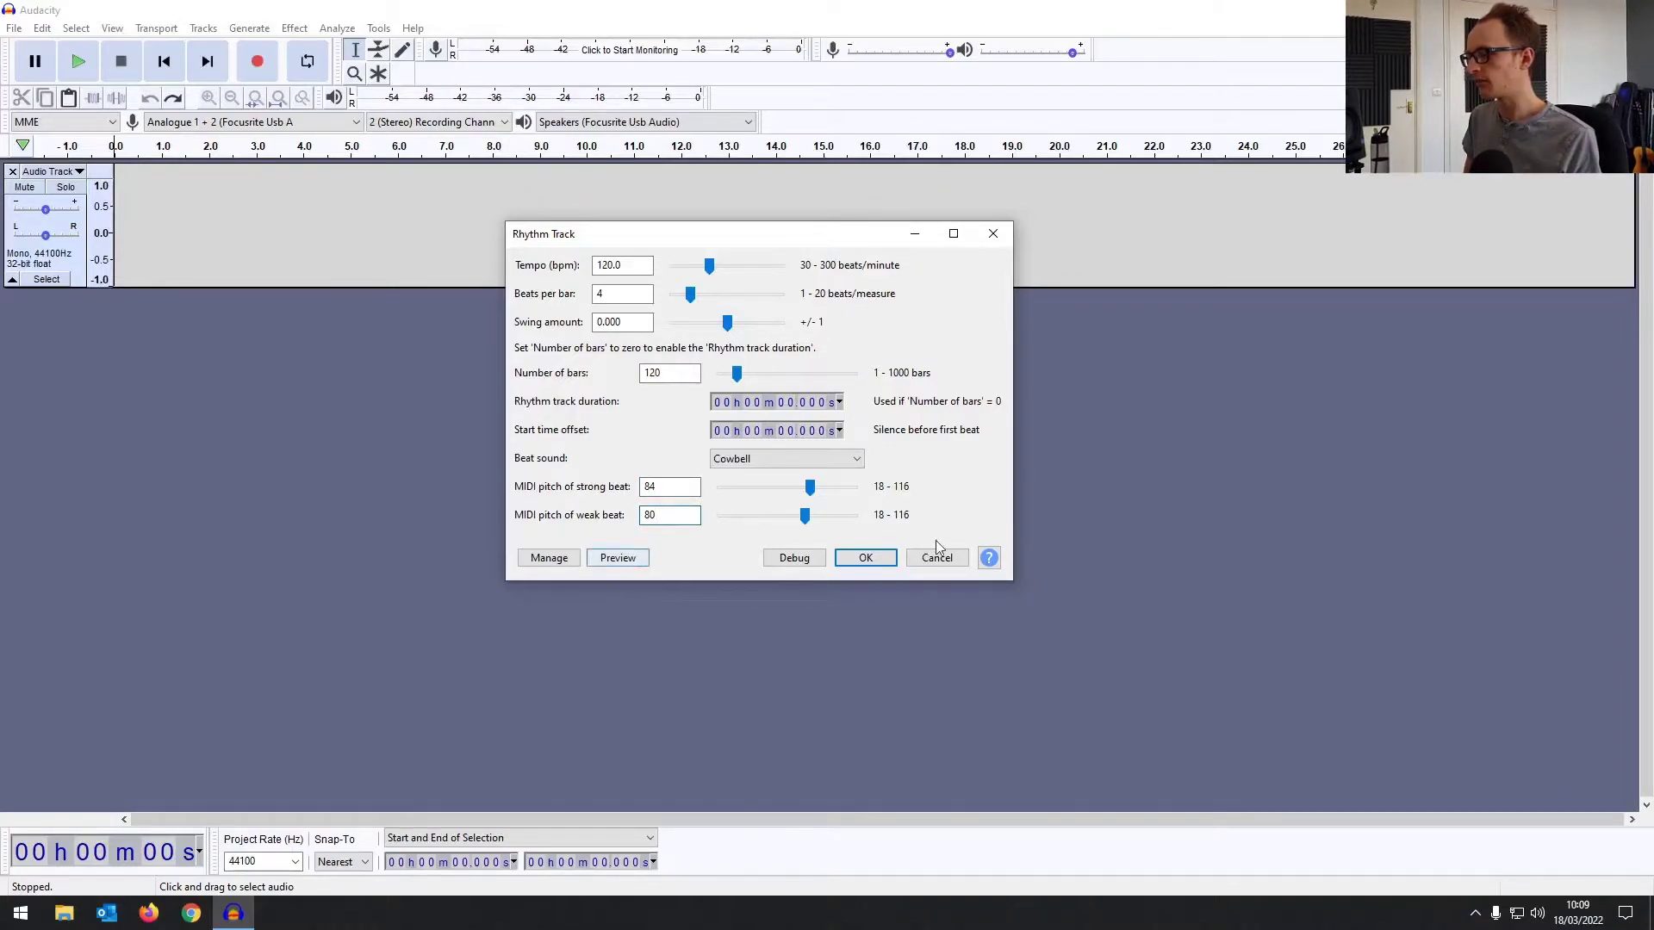
# Step: Lower the cowbell pitches to 62 strong and 60 weak, auditioning each with Preview
pyautogui.click(604, 564)
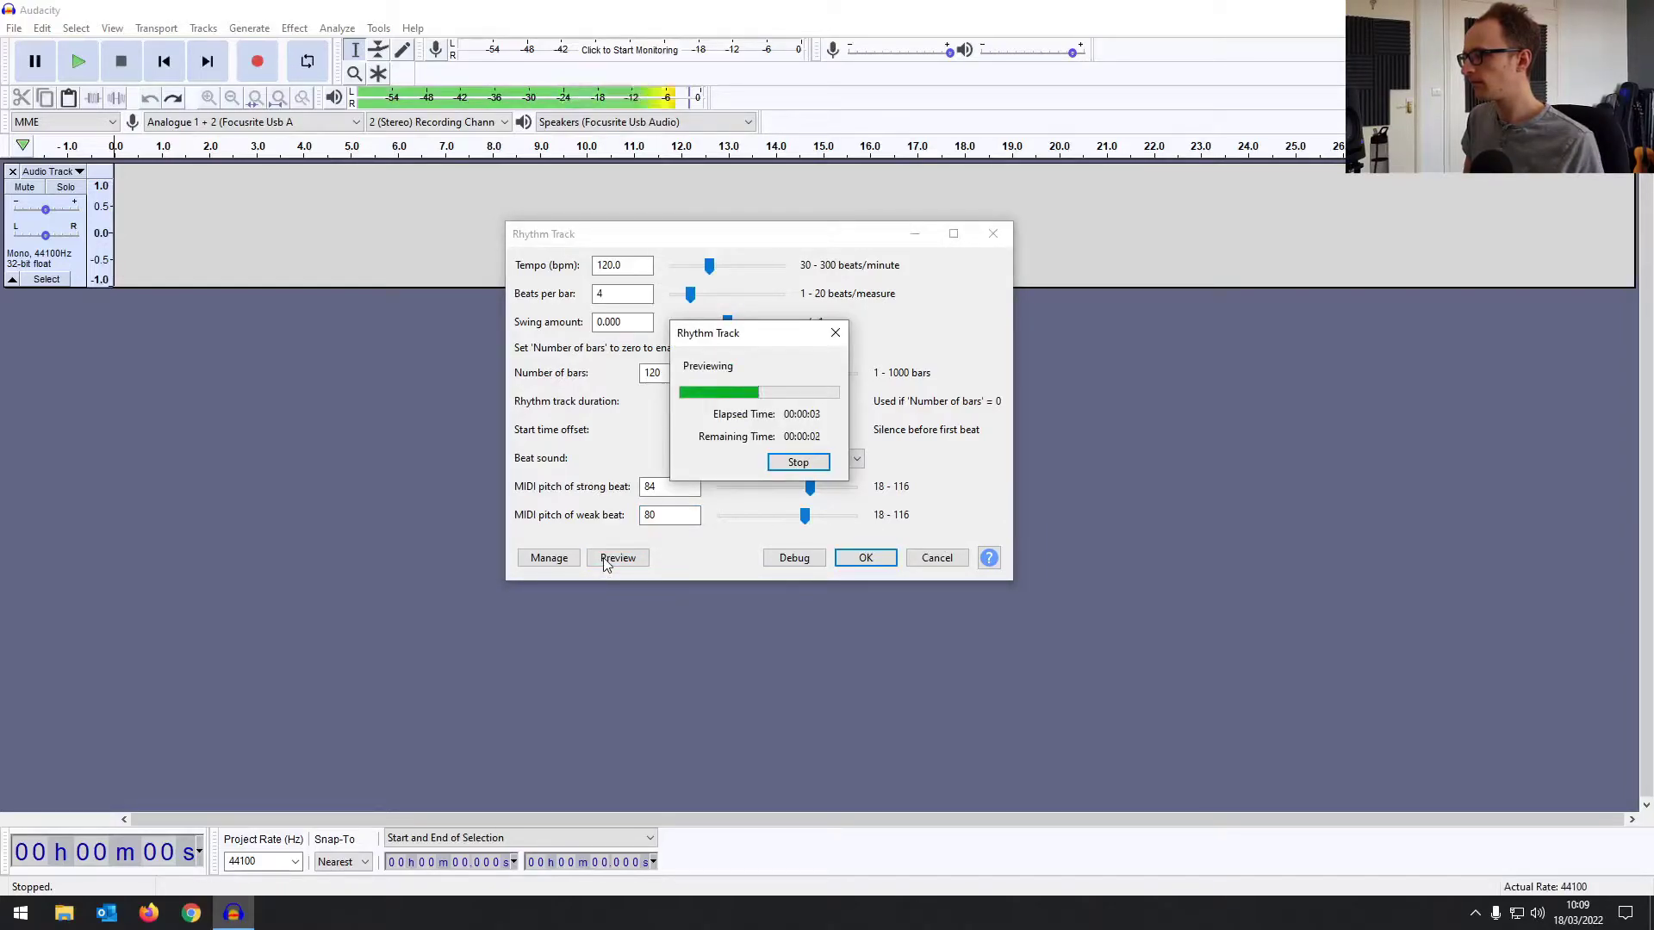
pyautogui.click(798, 463)
pyautogui.moveTo(805, 515); pyautogui.dragTo(742, 528)
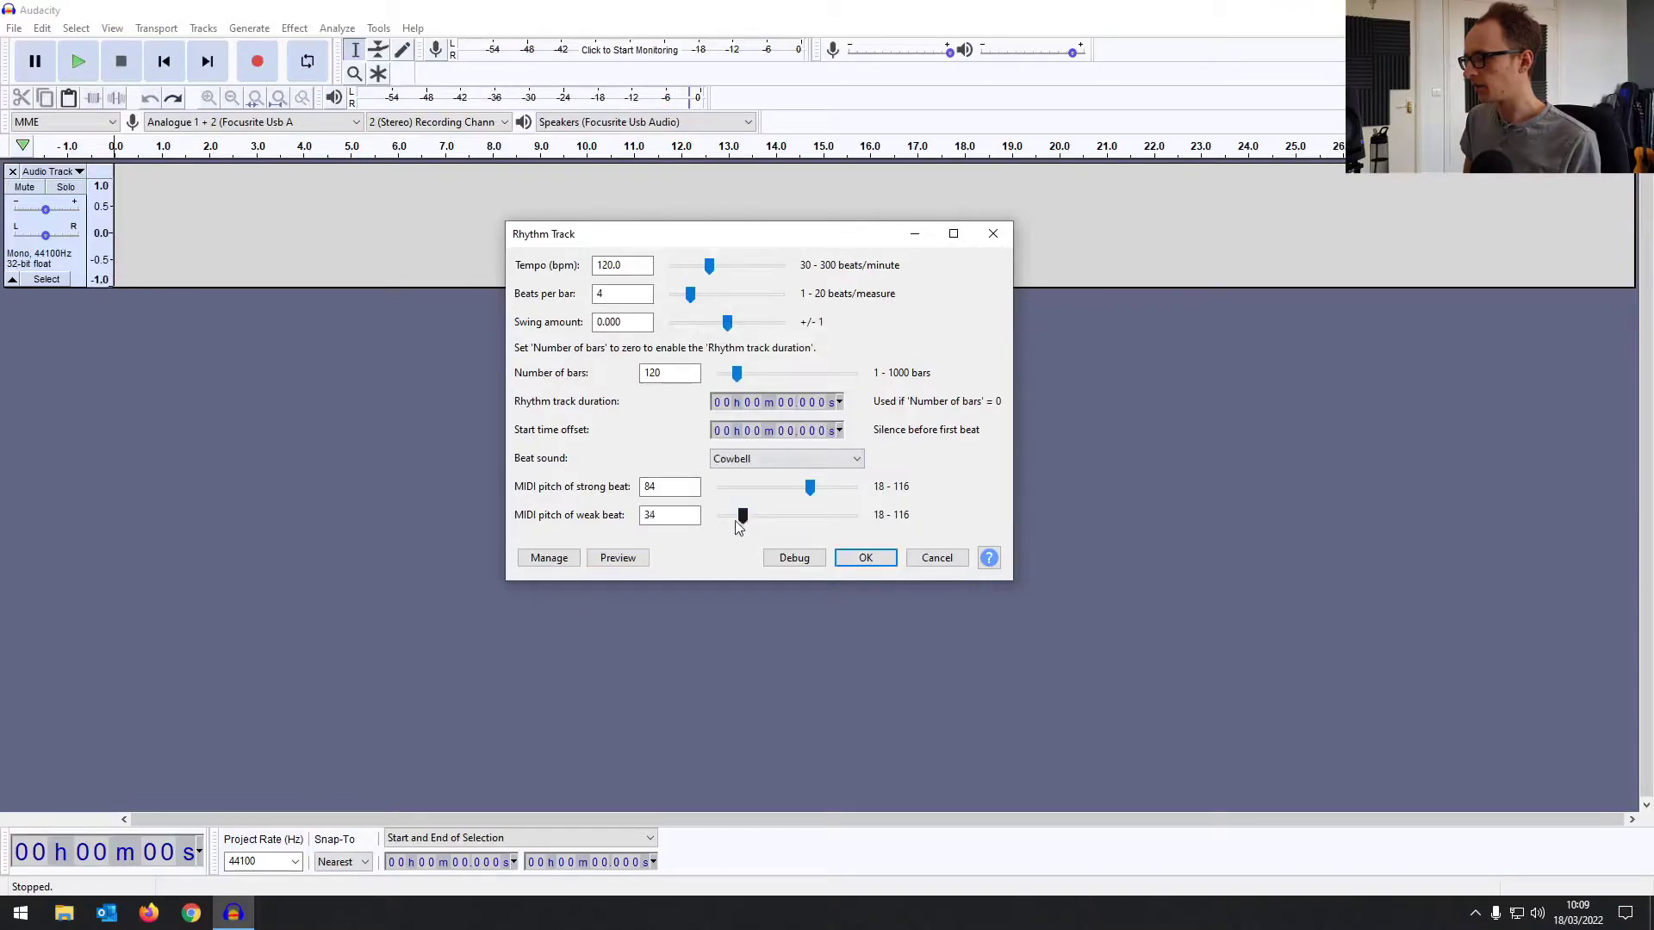
pyautogui.click(613, 558)
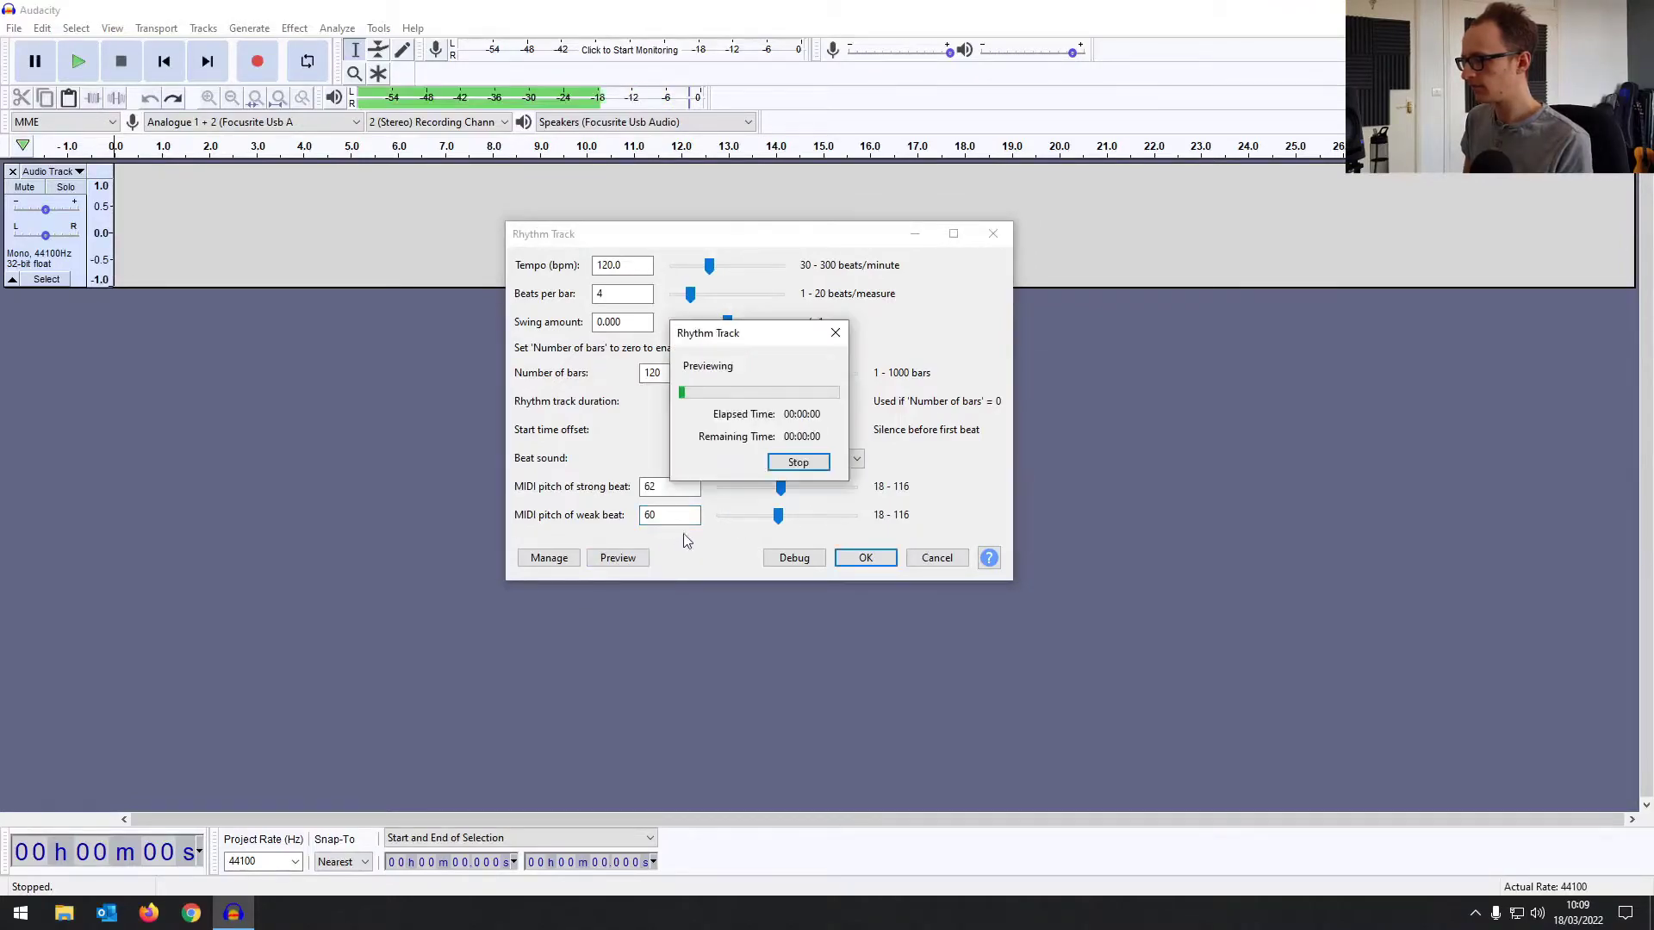
pyautogui.click(785, 466)
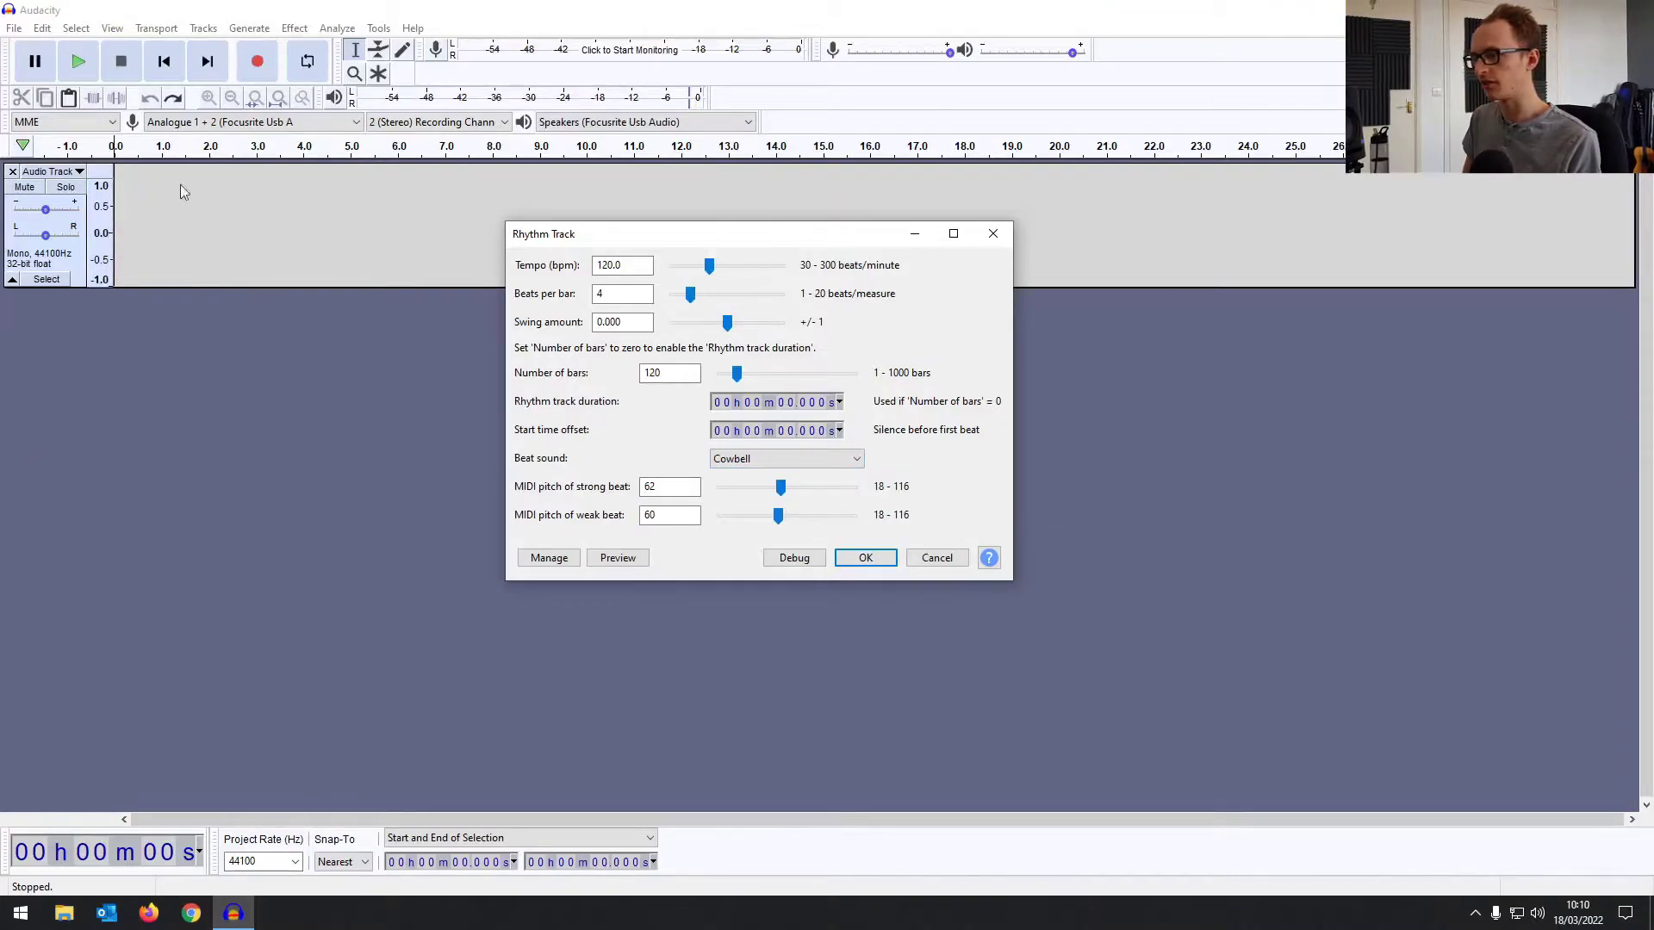
# Step: Generate the 120-bar cowbell click and play back its opening beats from the start
pyautogui.click(882, 561)
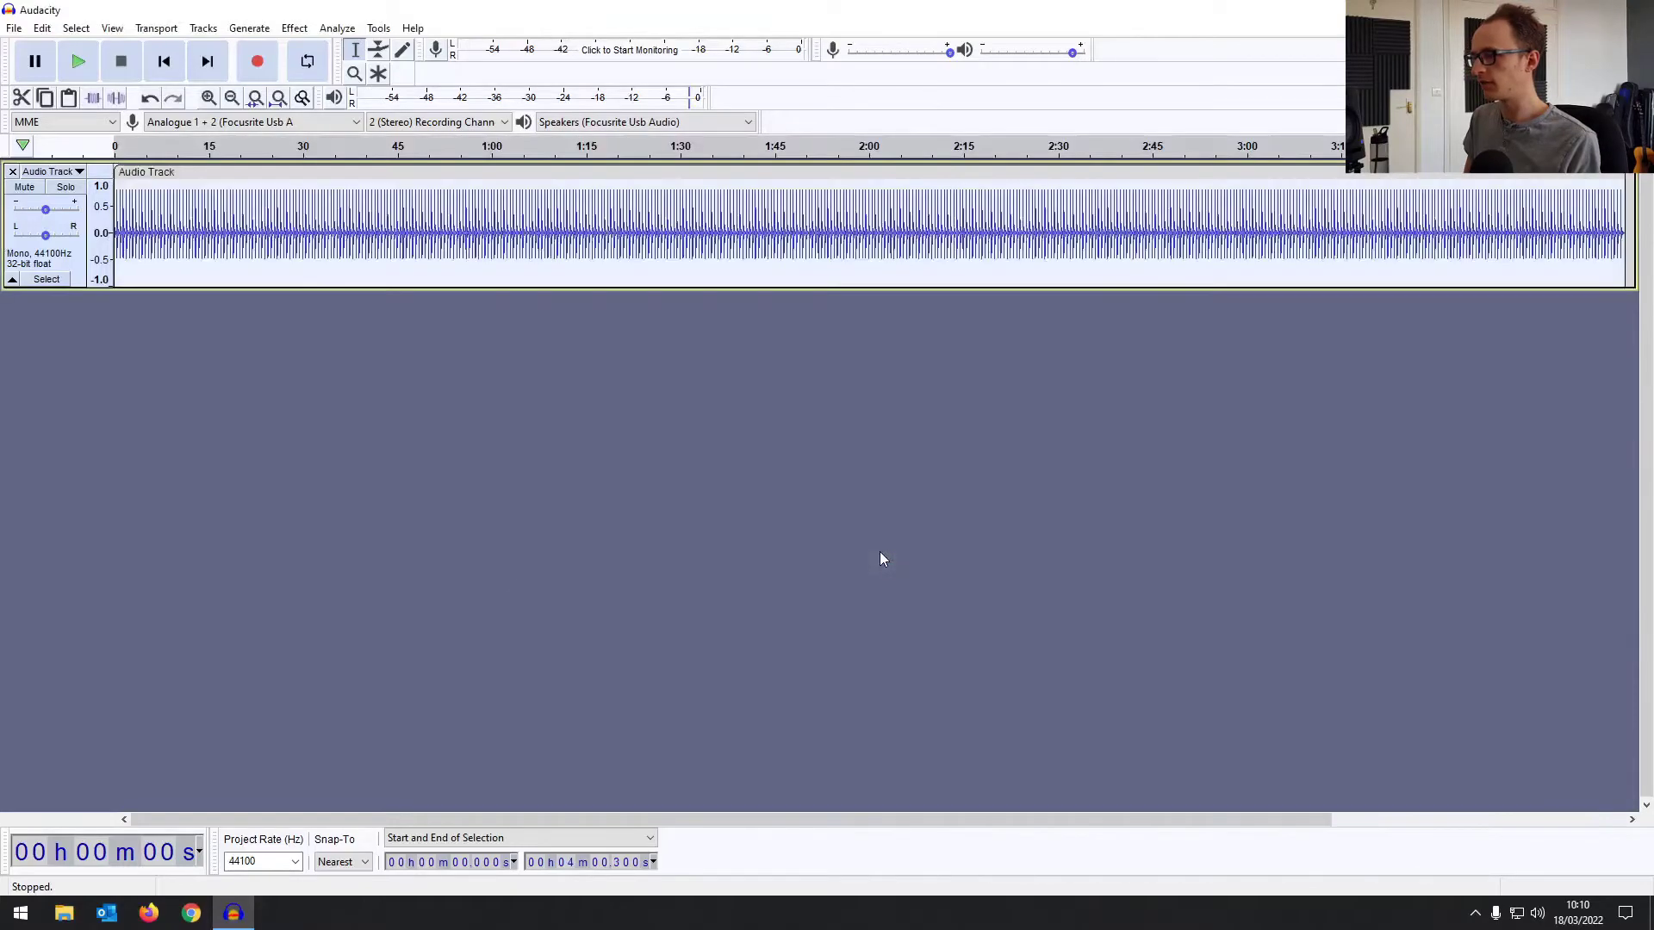
pyautogui.click(428, 217)
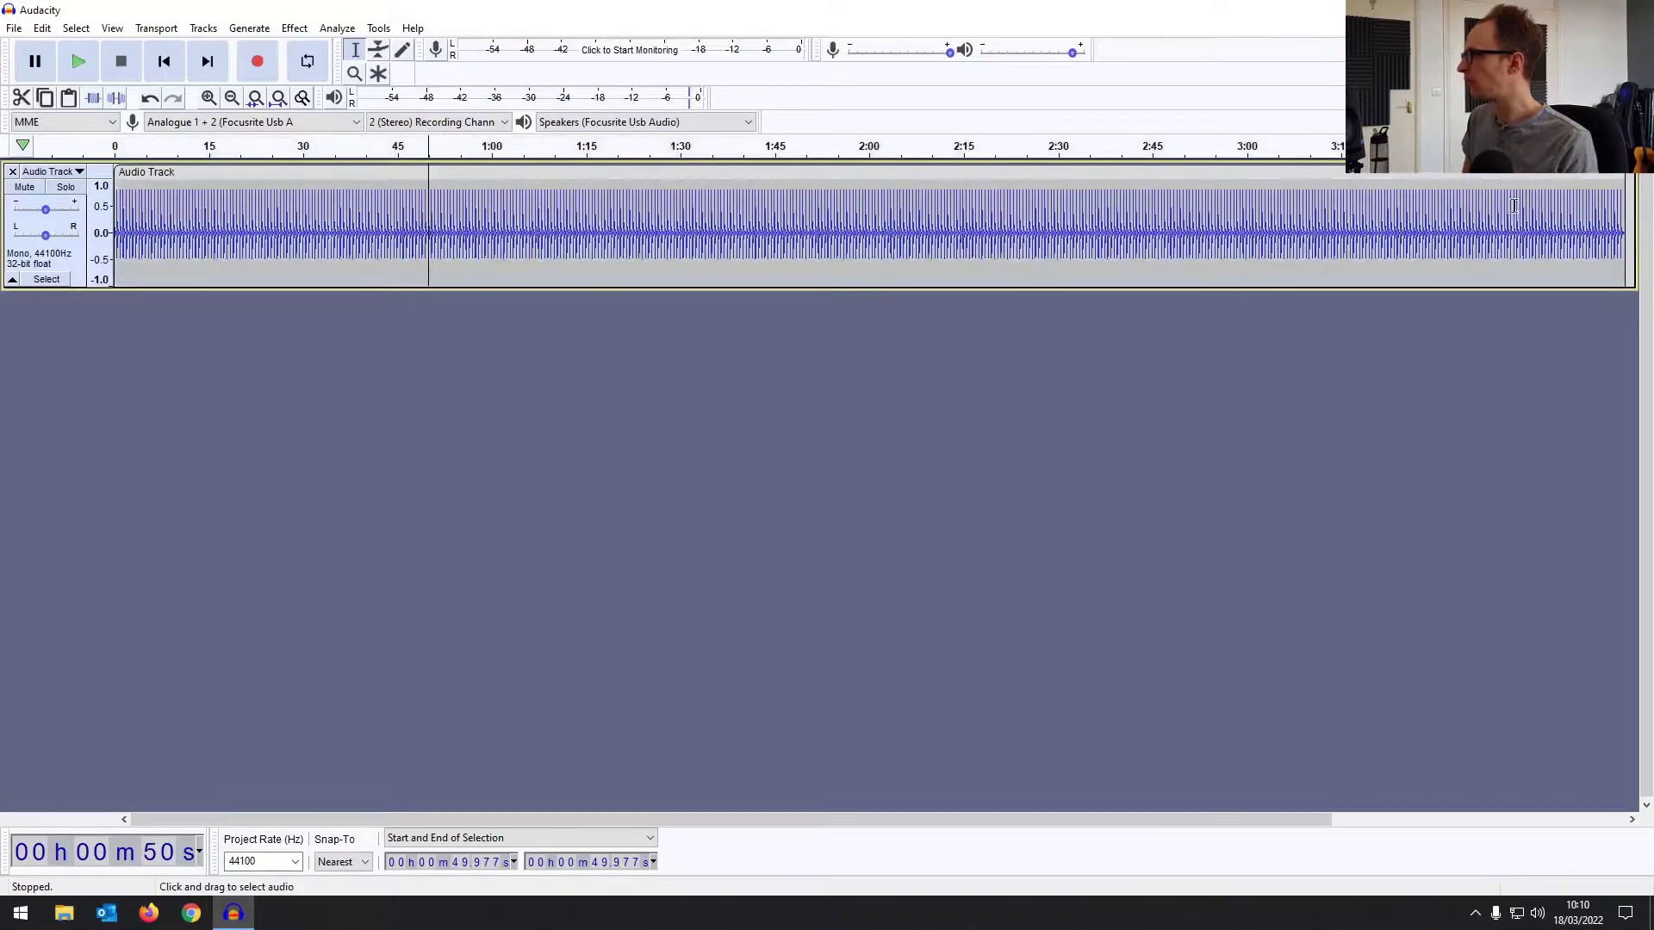
pyautogui.click(120, 198)
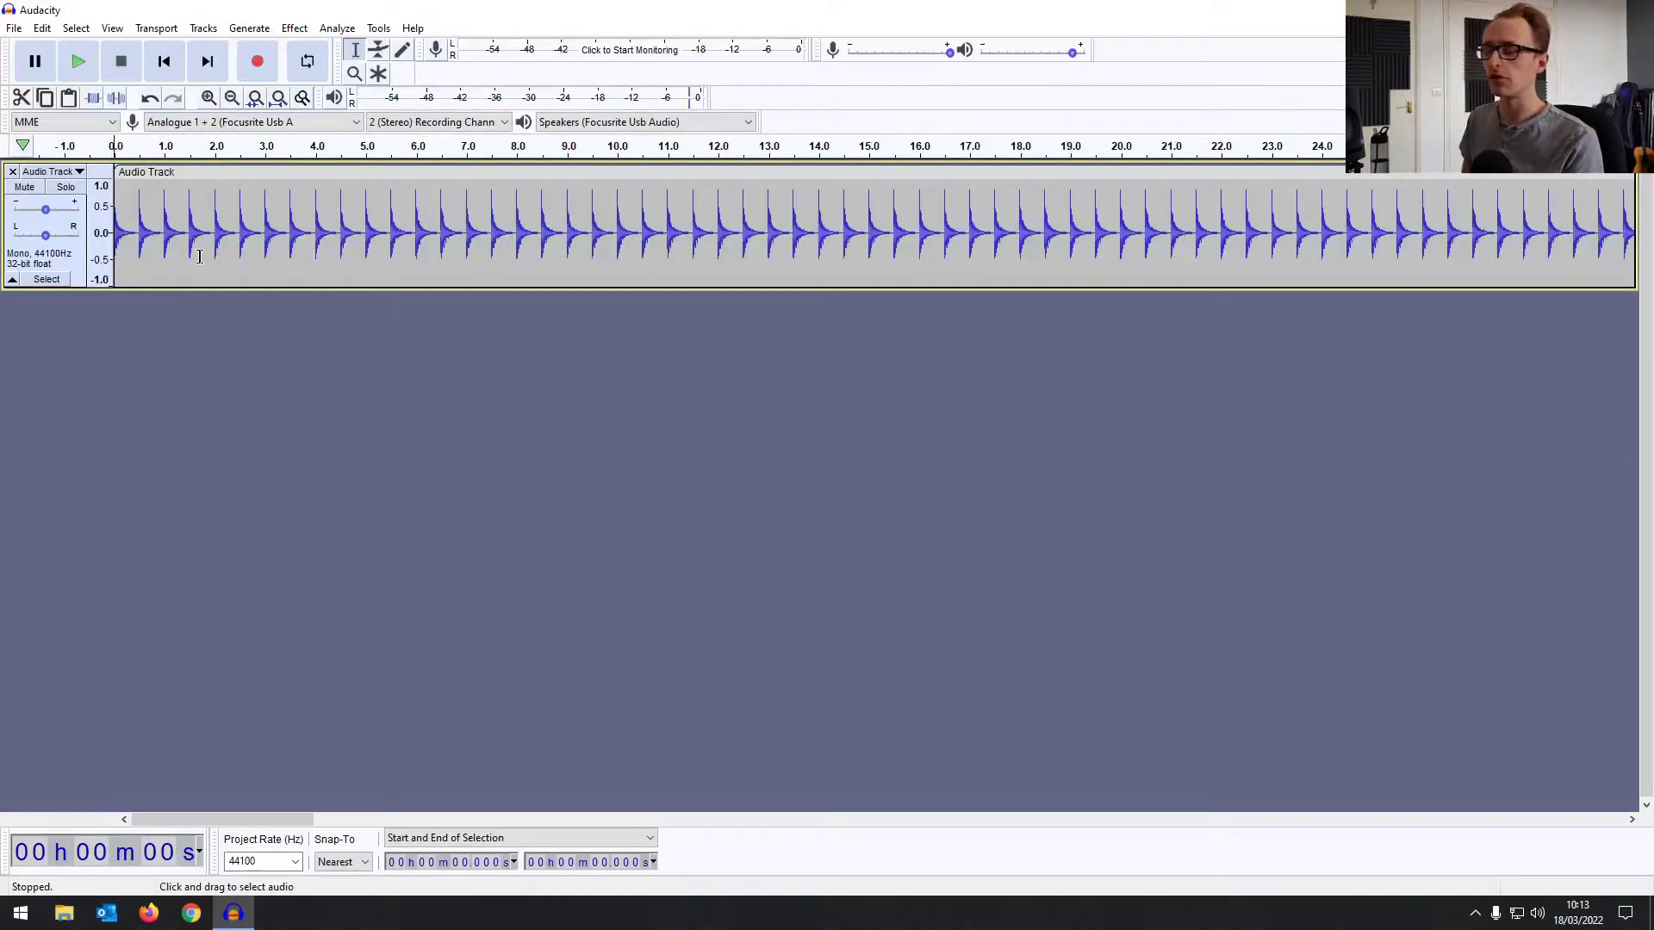
pyautogui.press('space')
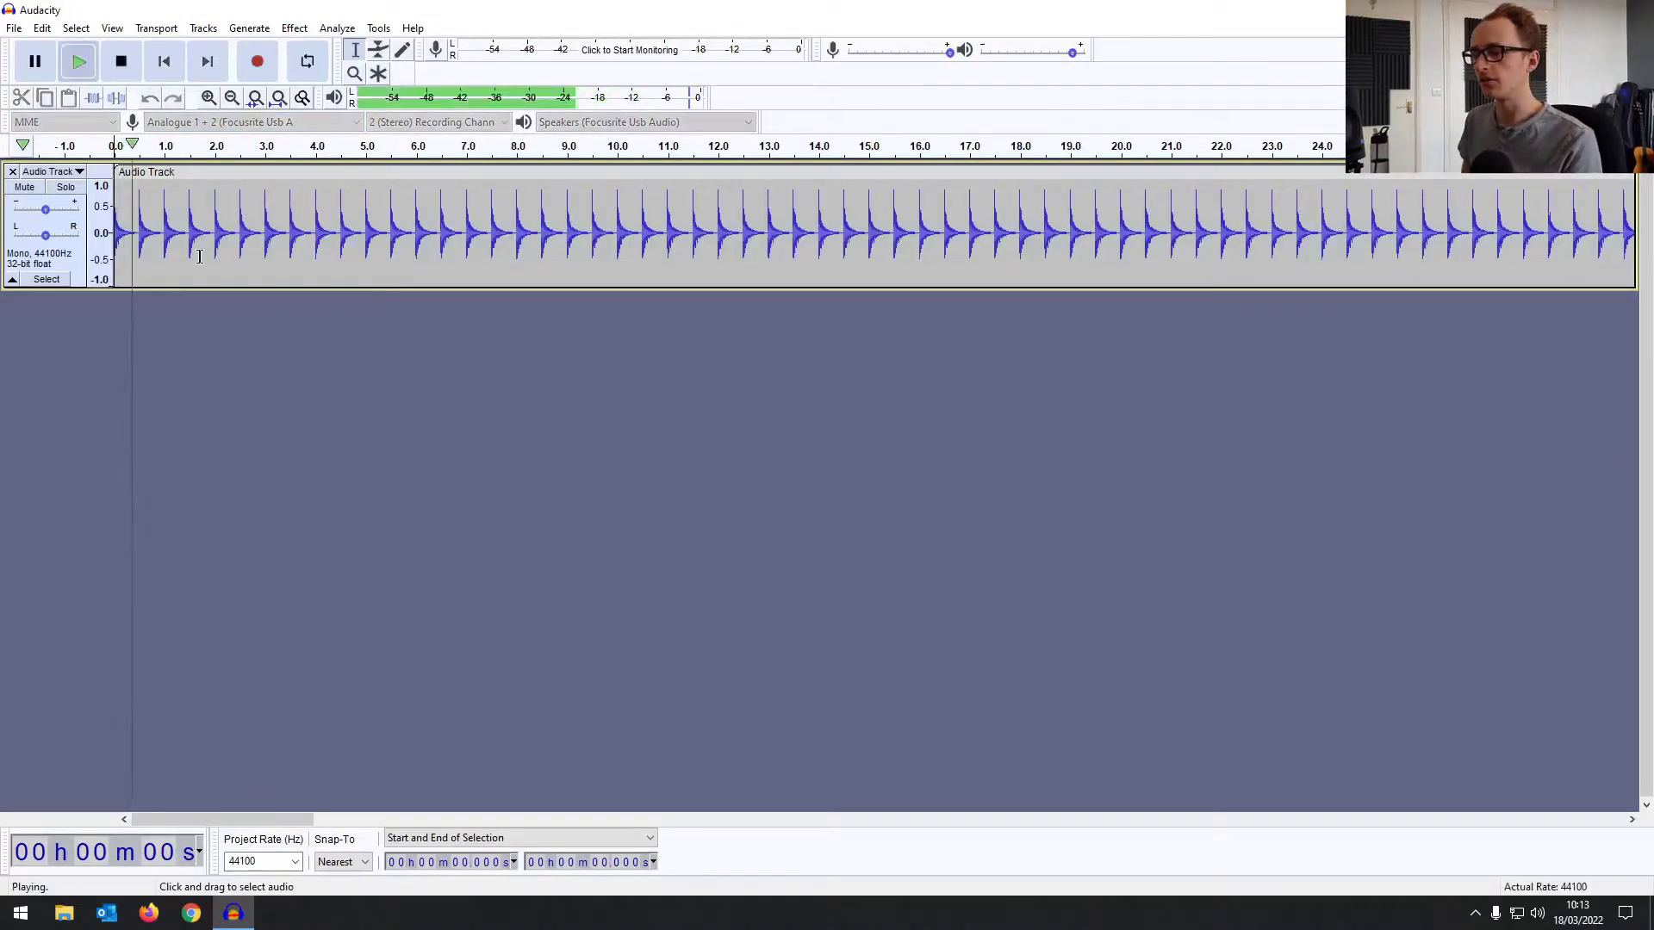
pyautogui.press('space')
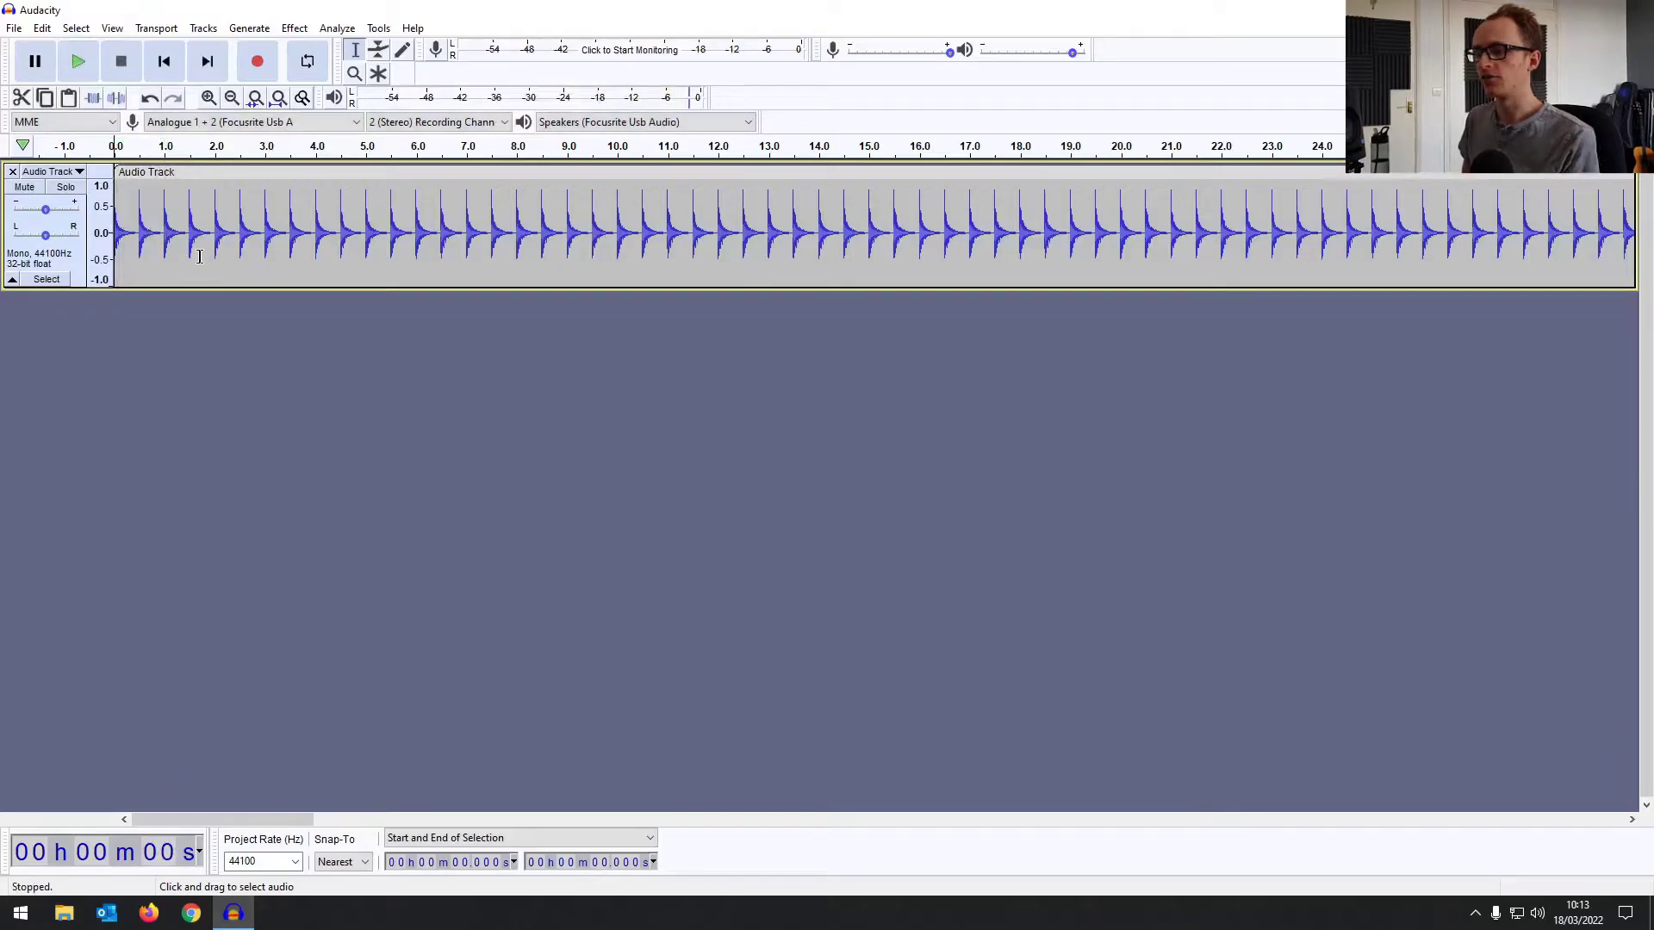
pyautogui.click(163, 210)
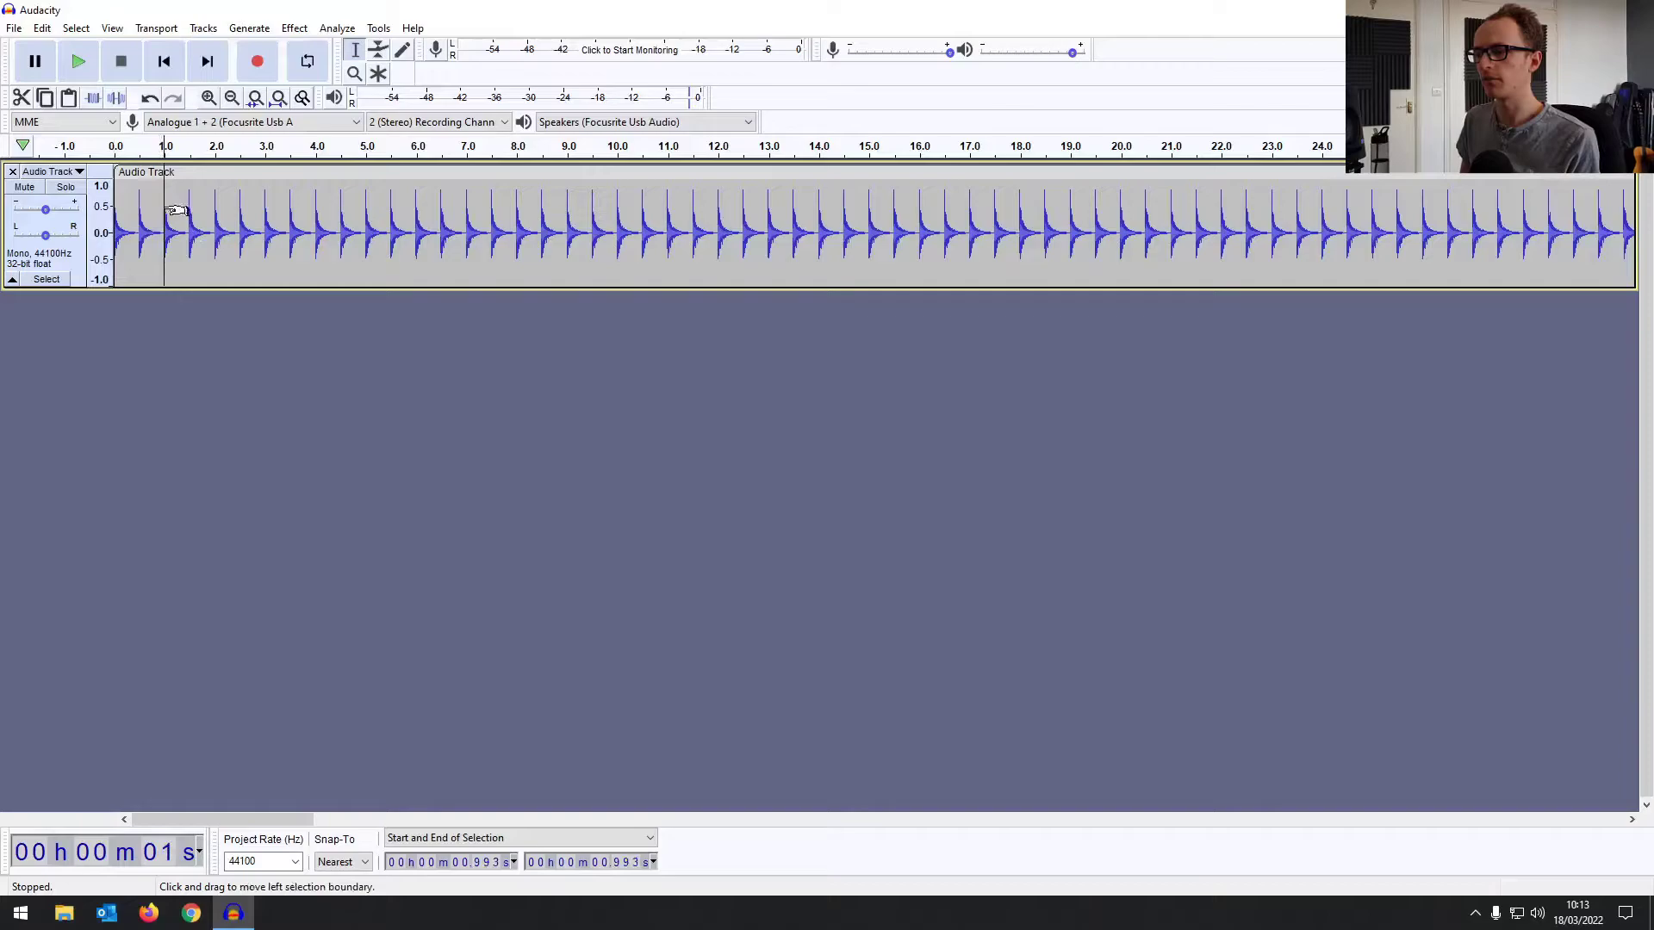
pyautogui.click(250, 28)
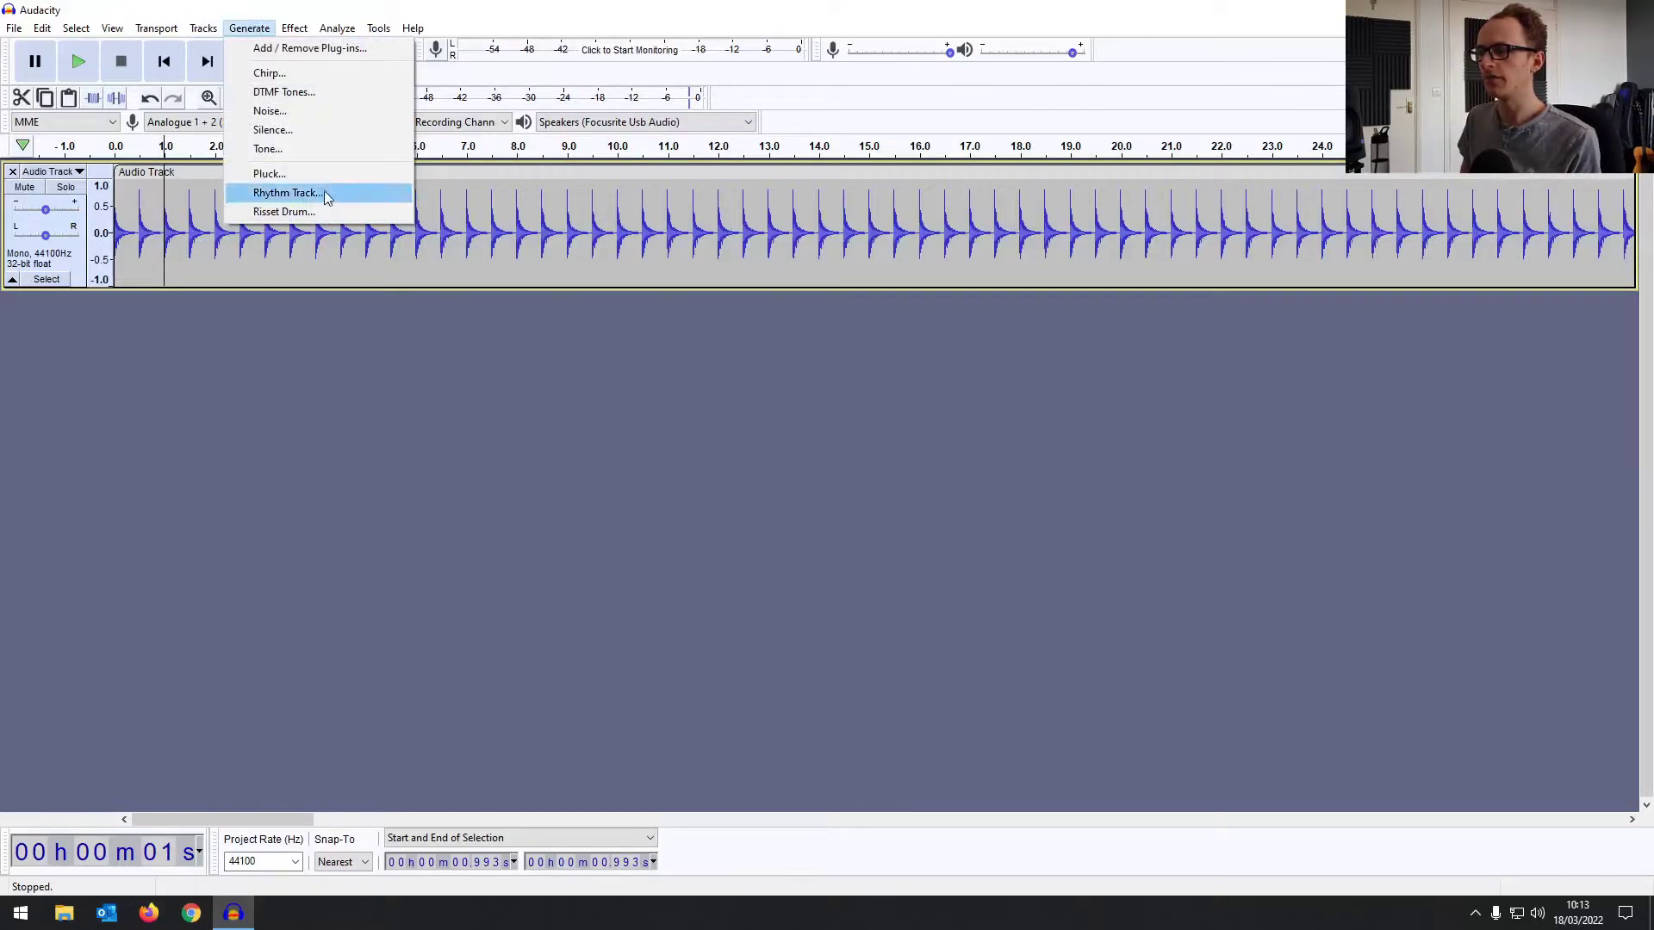
pyautogui.click(337, 7)
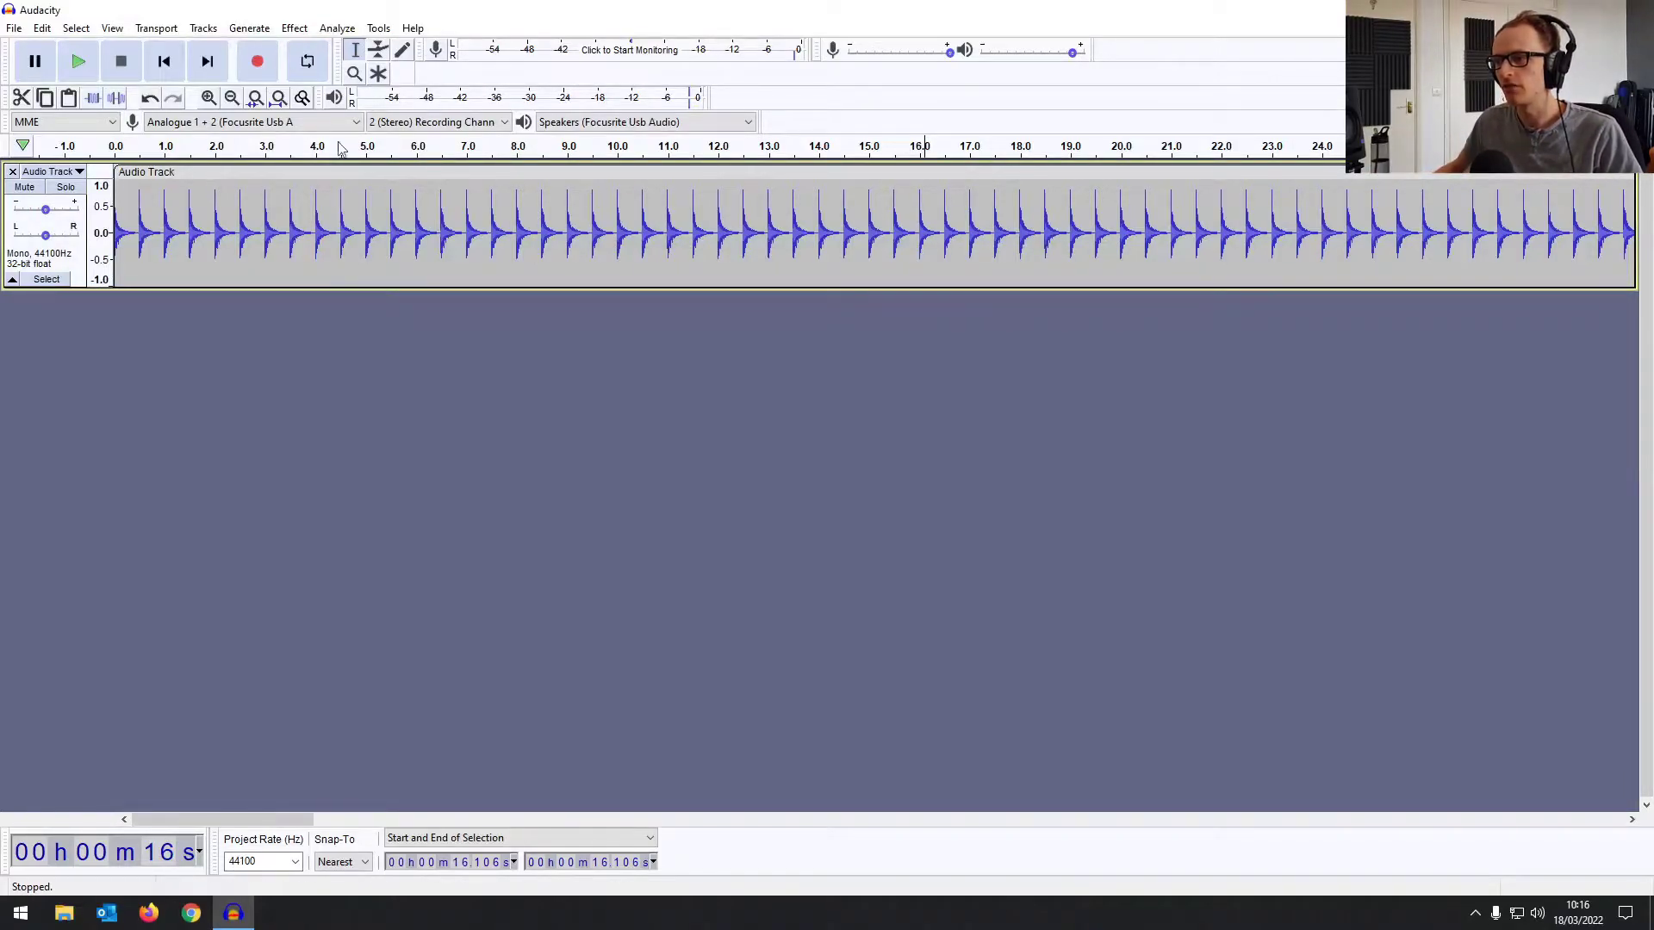
pyautogui.click(13, 28)
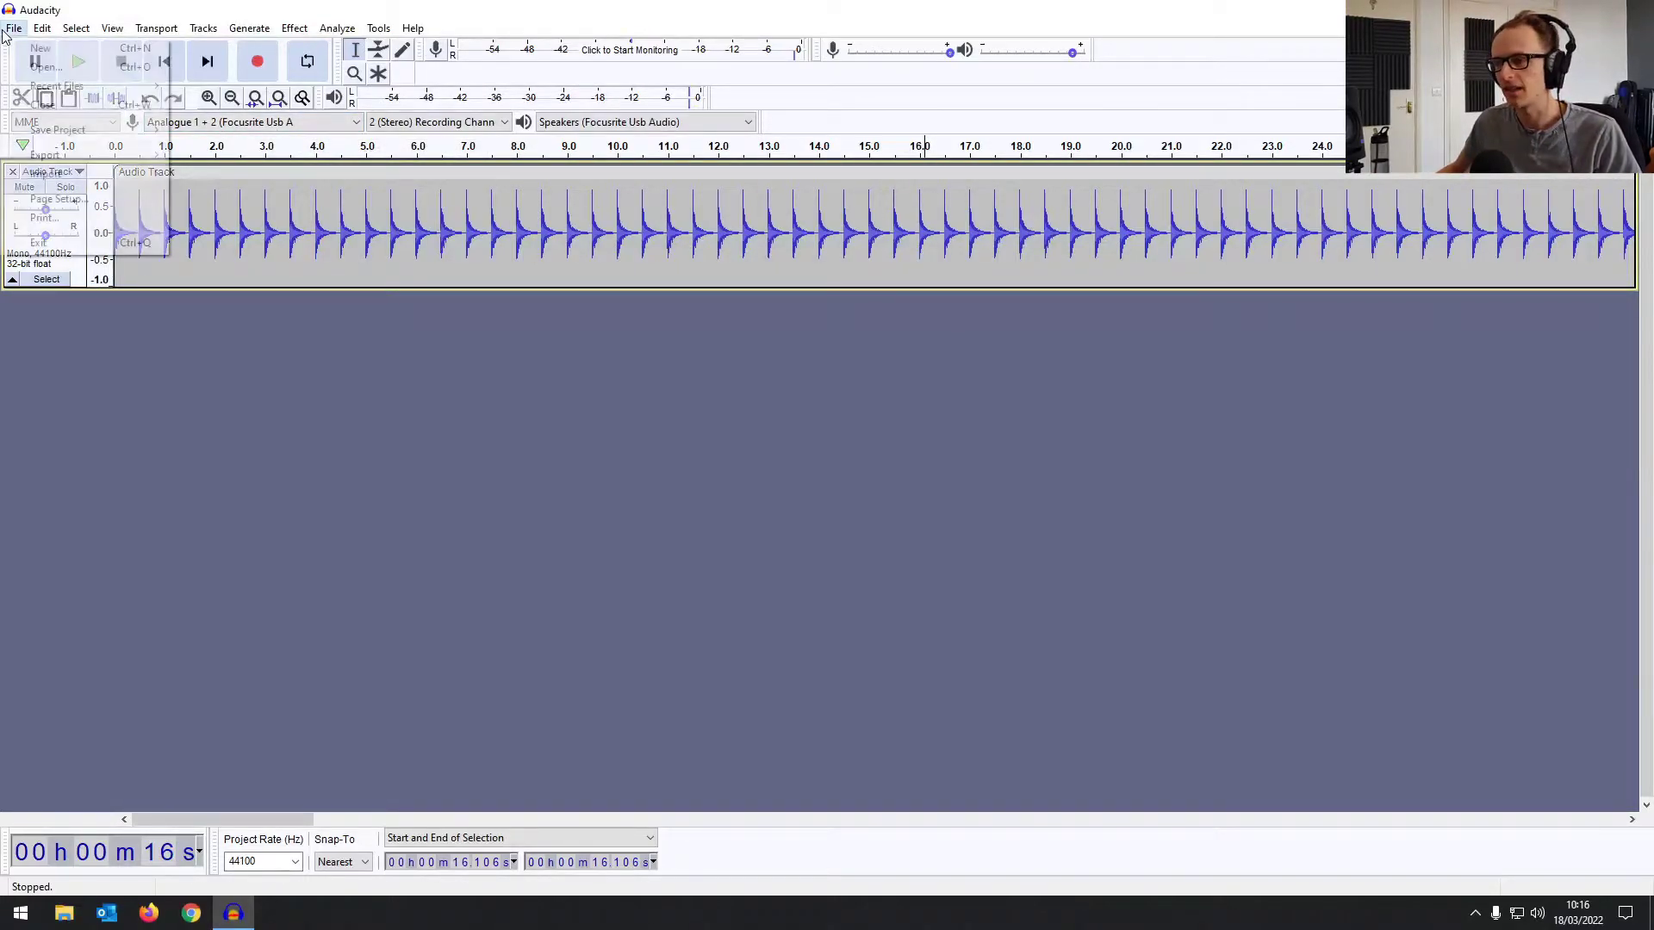
pyautogui.moveTo(45, 31)
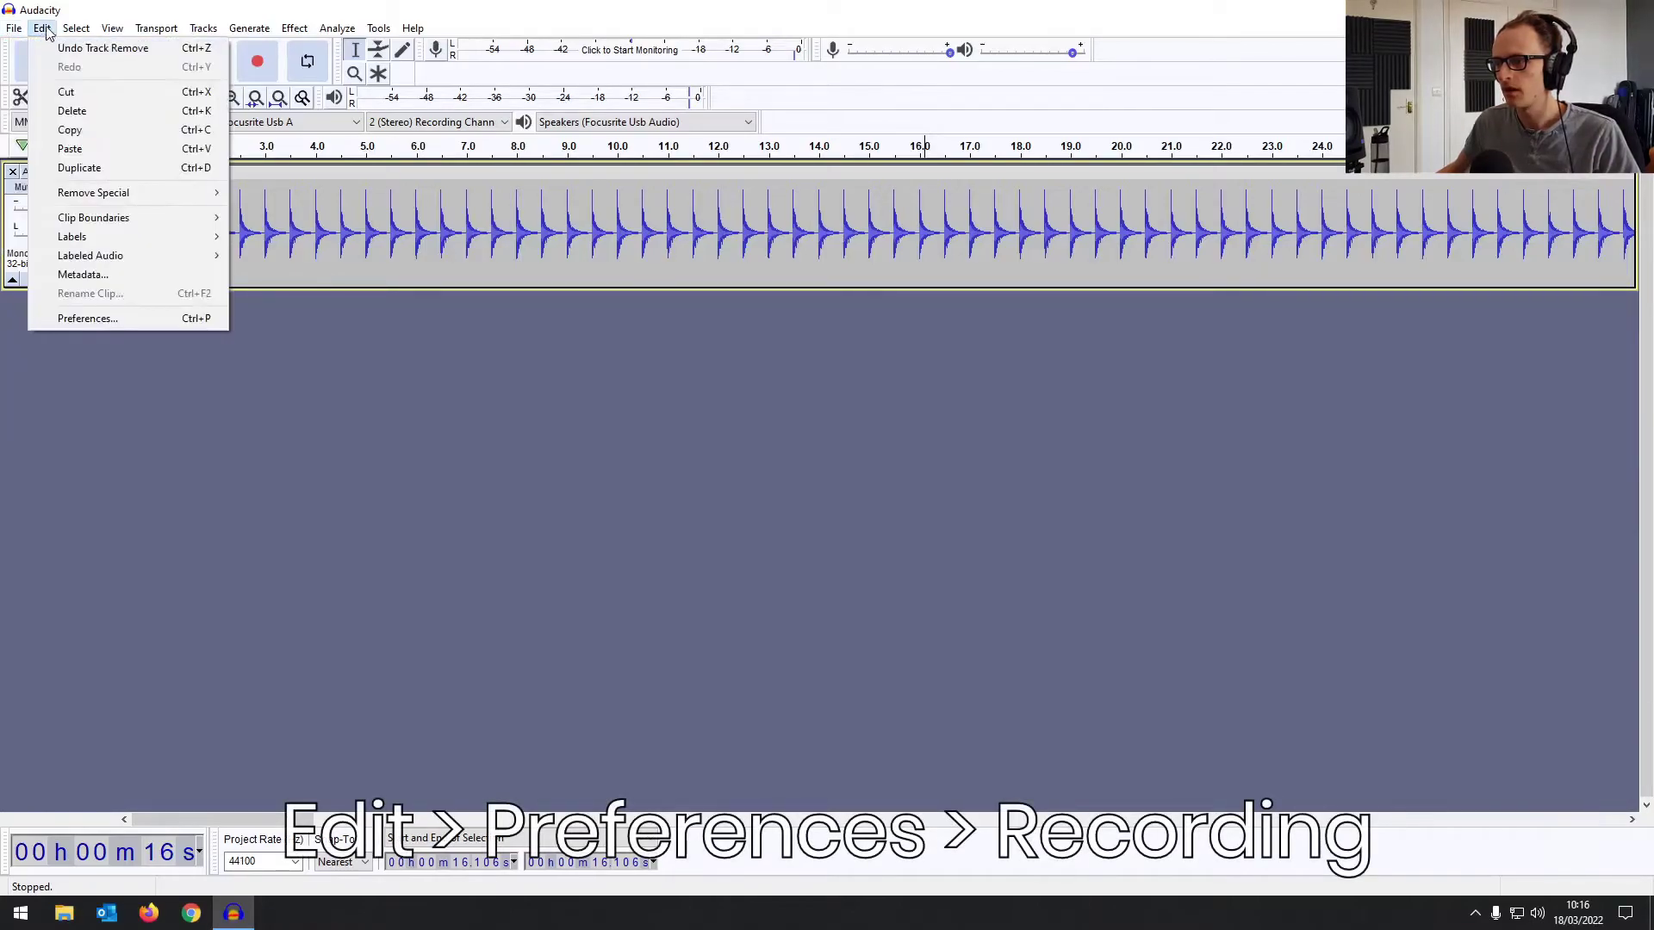
pyautogui.click(135, 323)
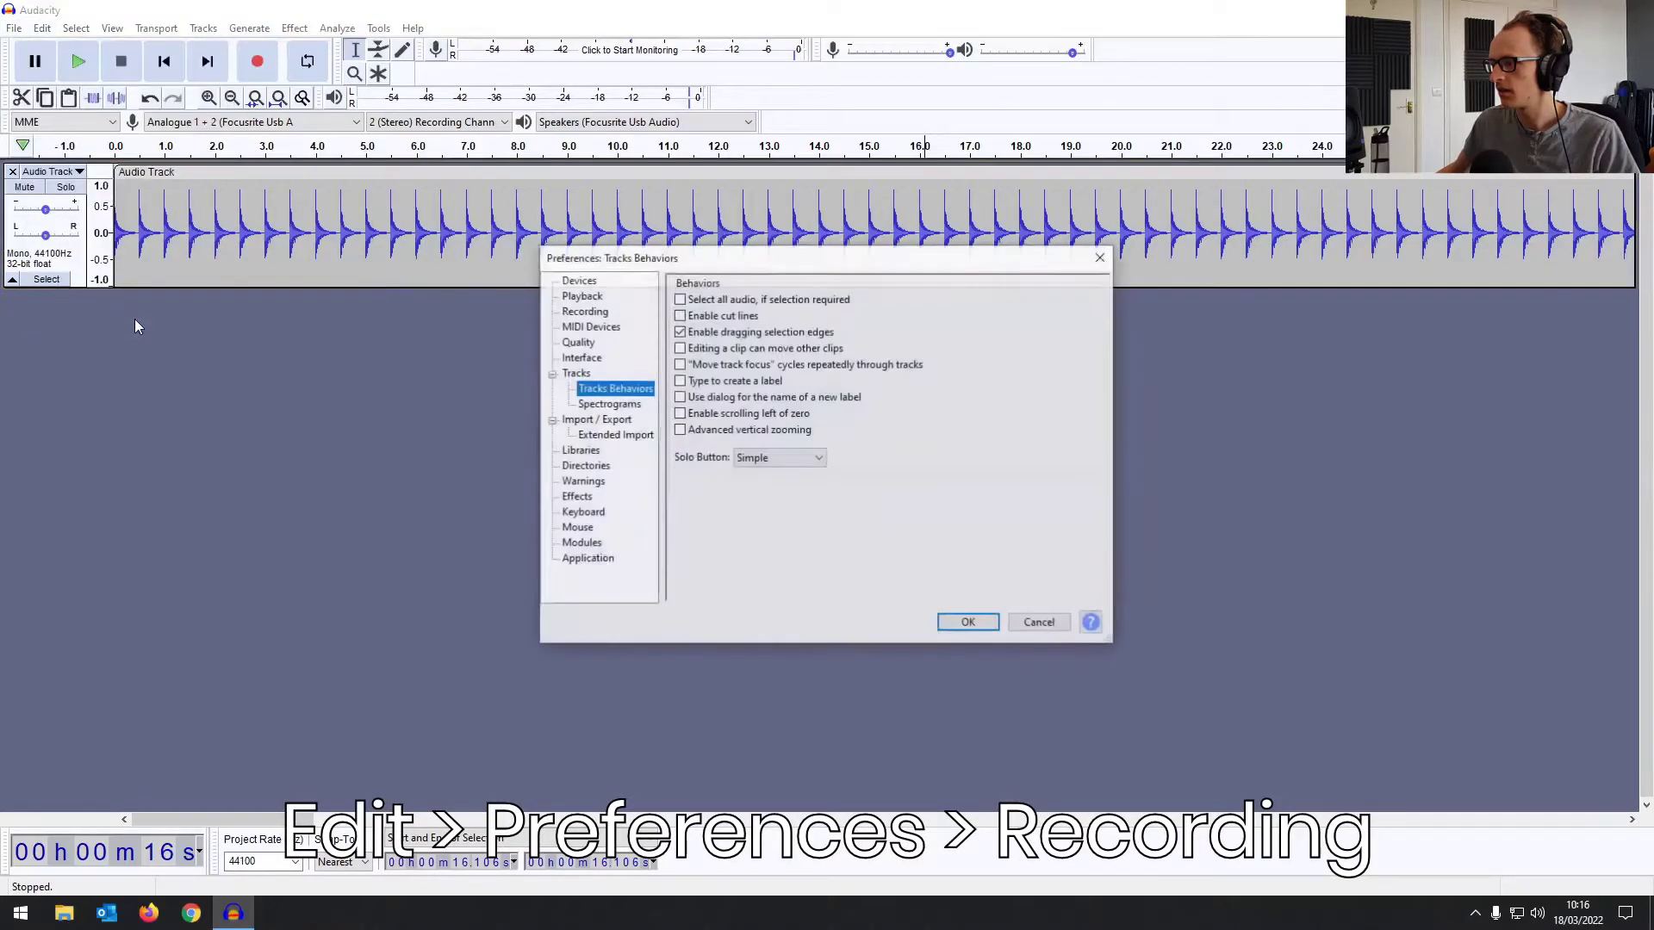
pyautogui.click(583, 314)
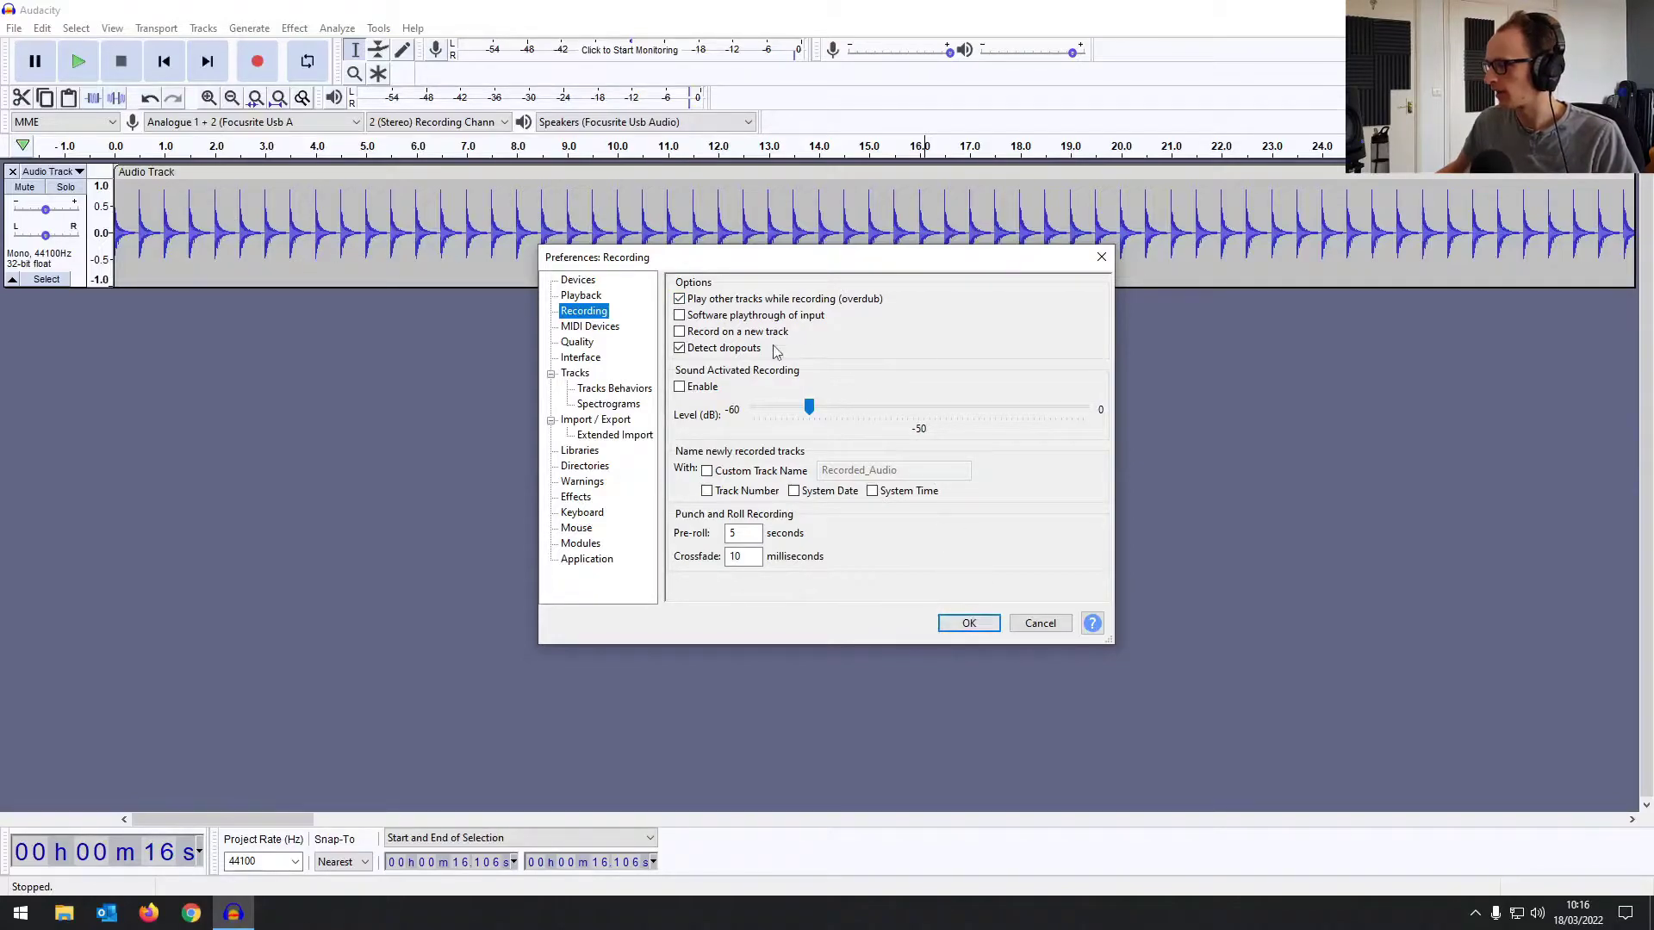
pyautogui.click(969, 623)
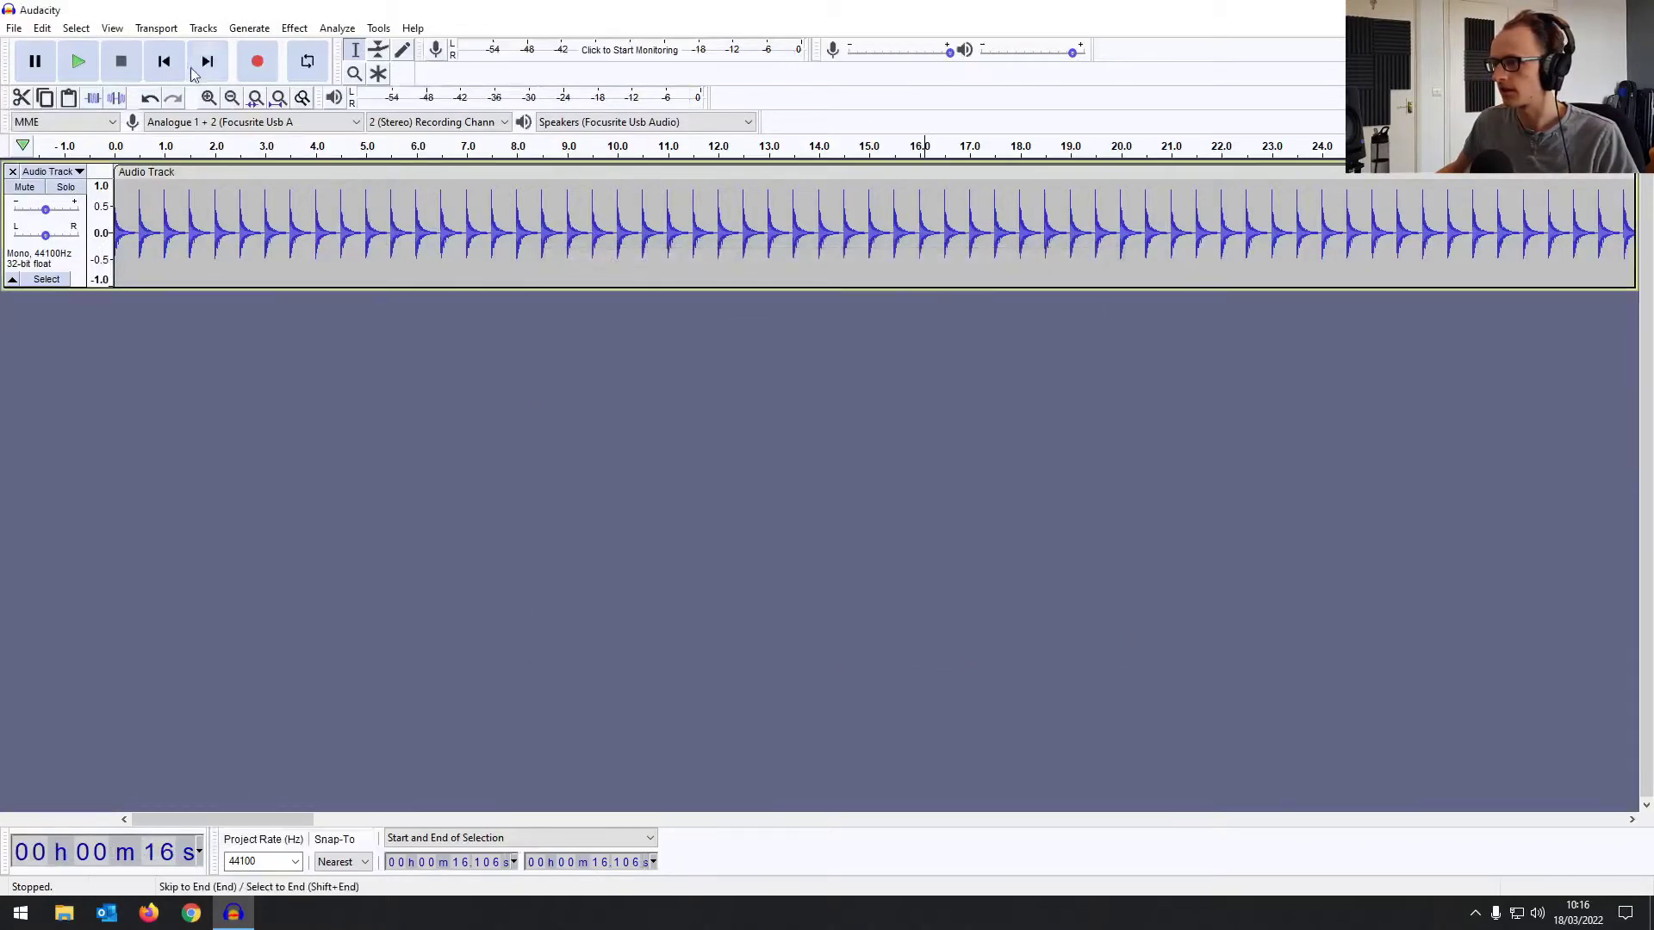
pyautogui.click(181, 70)
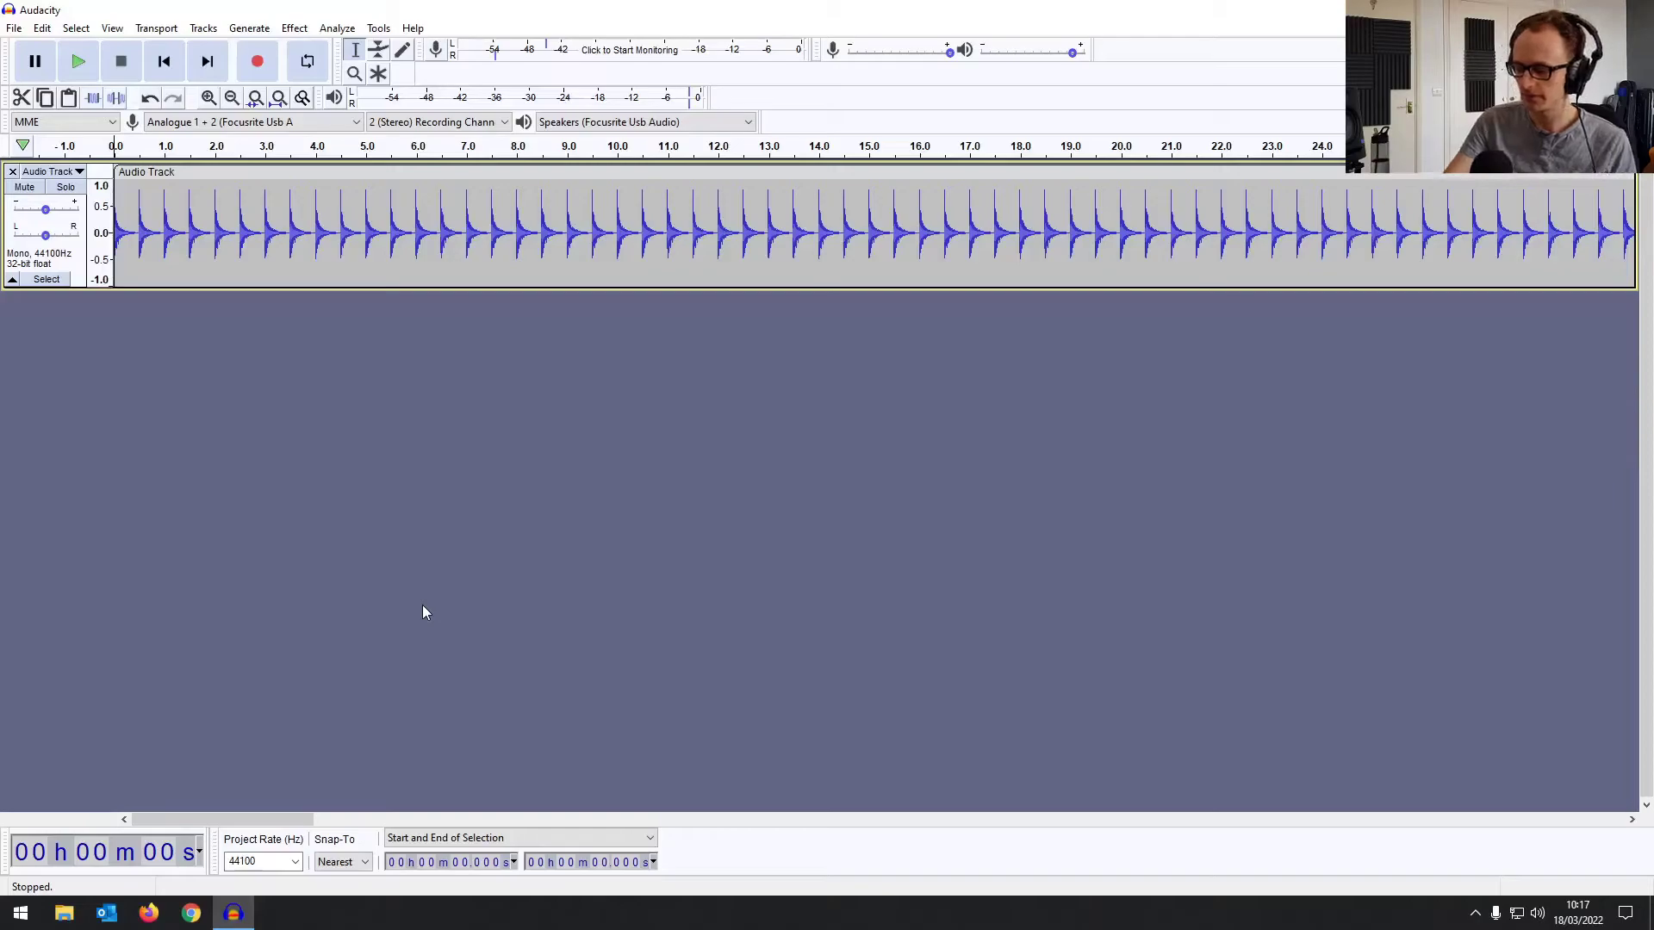
# Step: Record about 14 seconds of bass onto a new stereo track over the click
pyautogui.press('r')
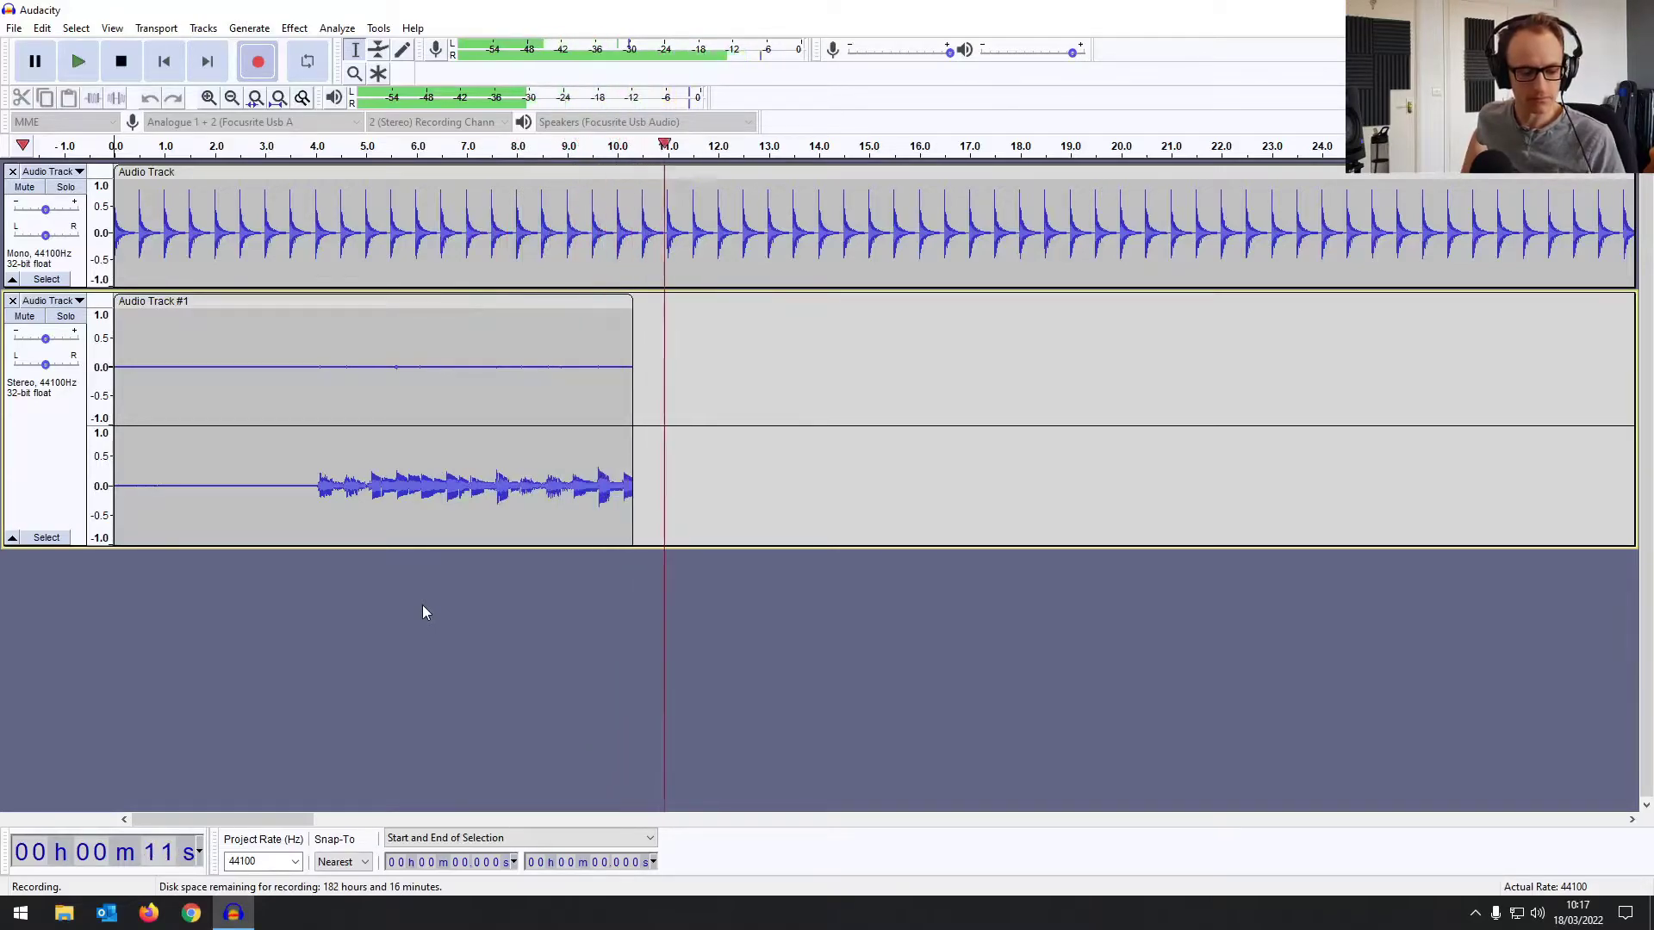
pyautogui.press('space')
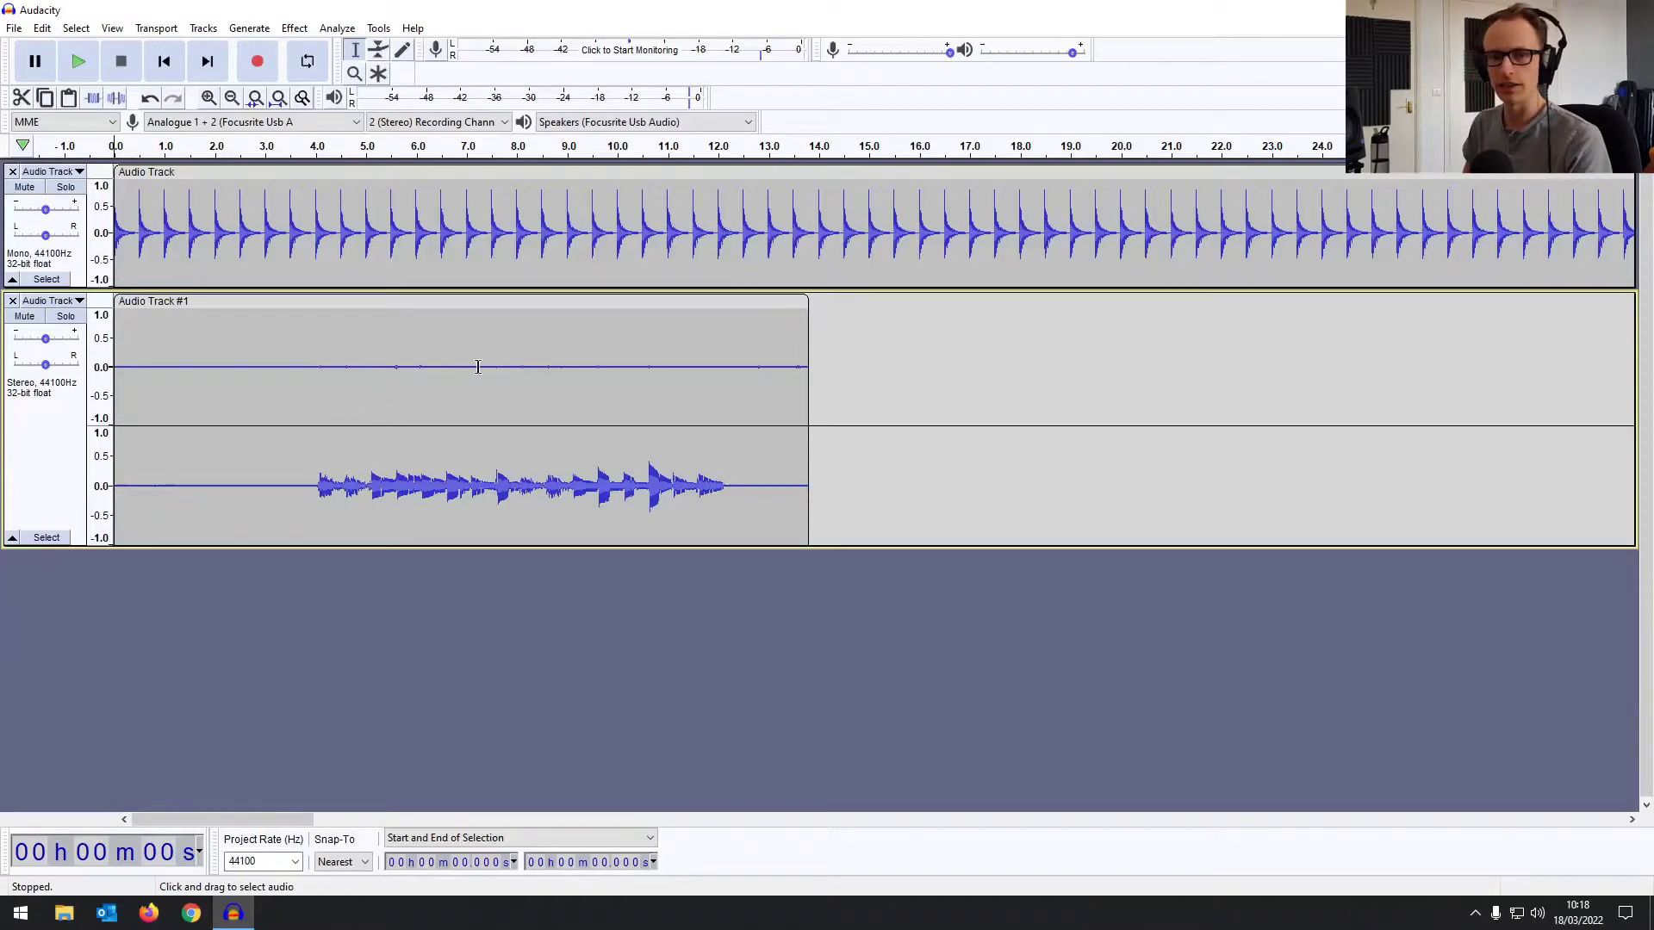
# Step: Split the stereo bass take to mono, close the silent track, and zoom in near 4.1 s
pyautogui.click(311, 480)
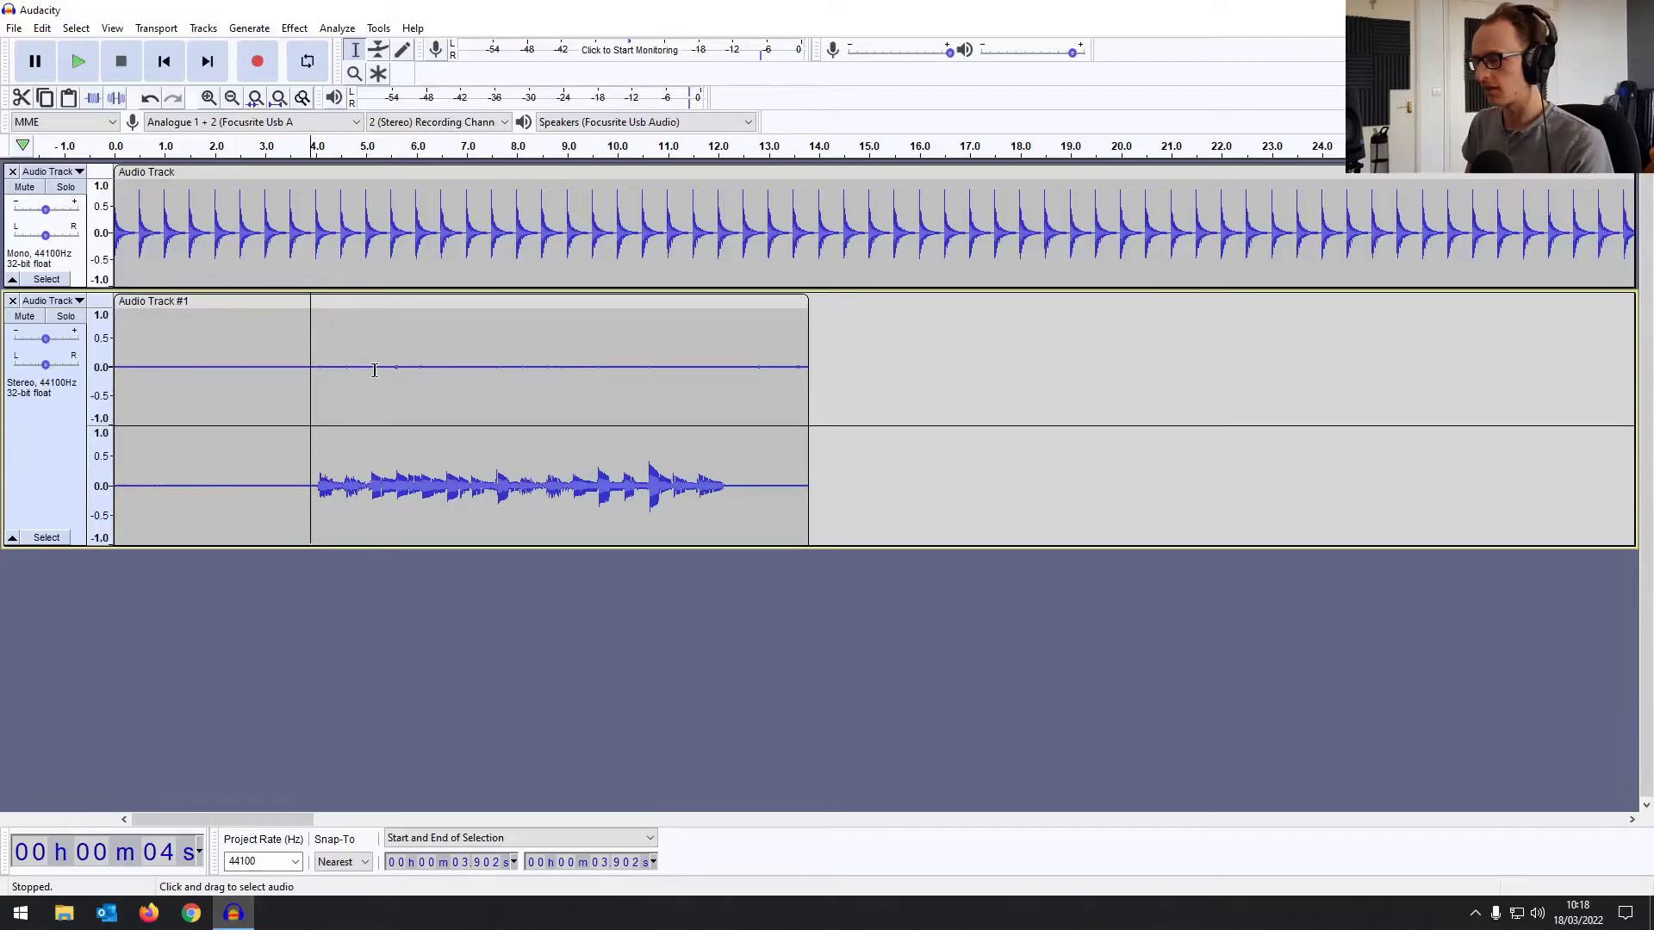
pyautogui.click(47, 301)
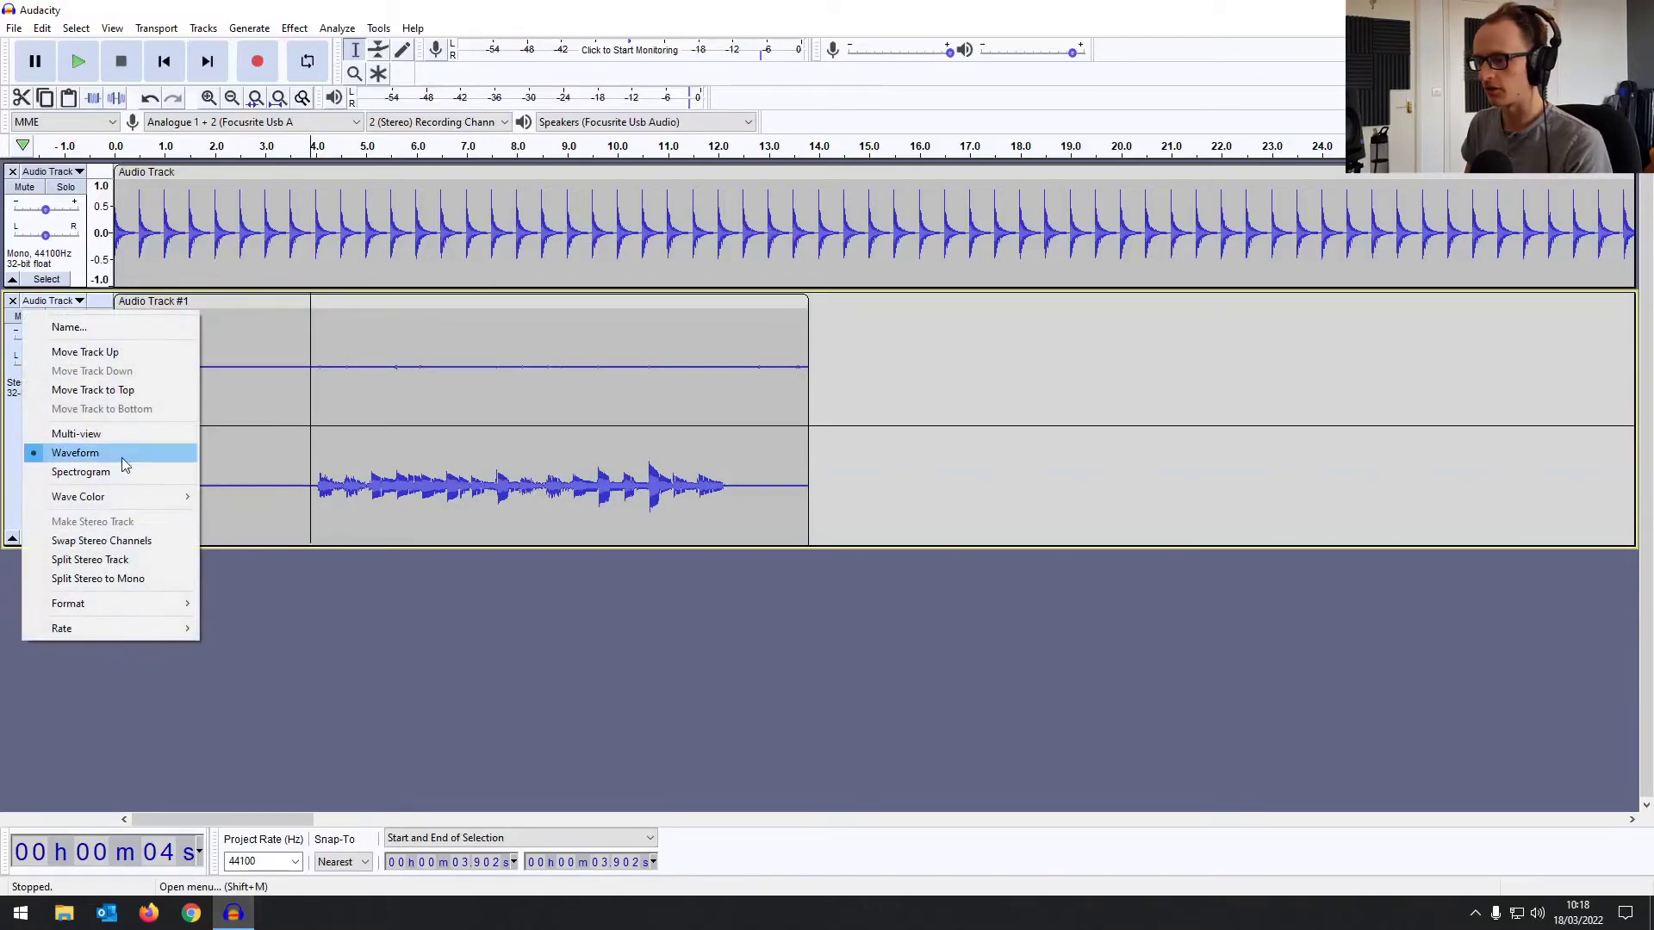
pyautogui.click(118, 582)
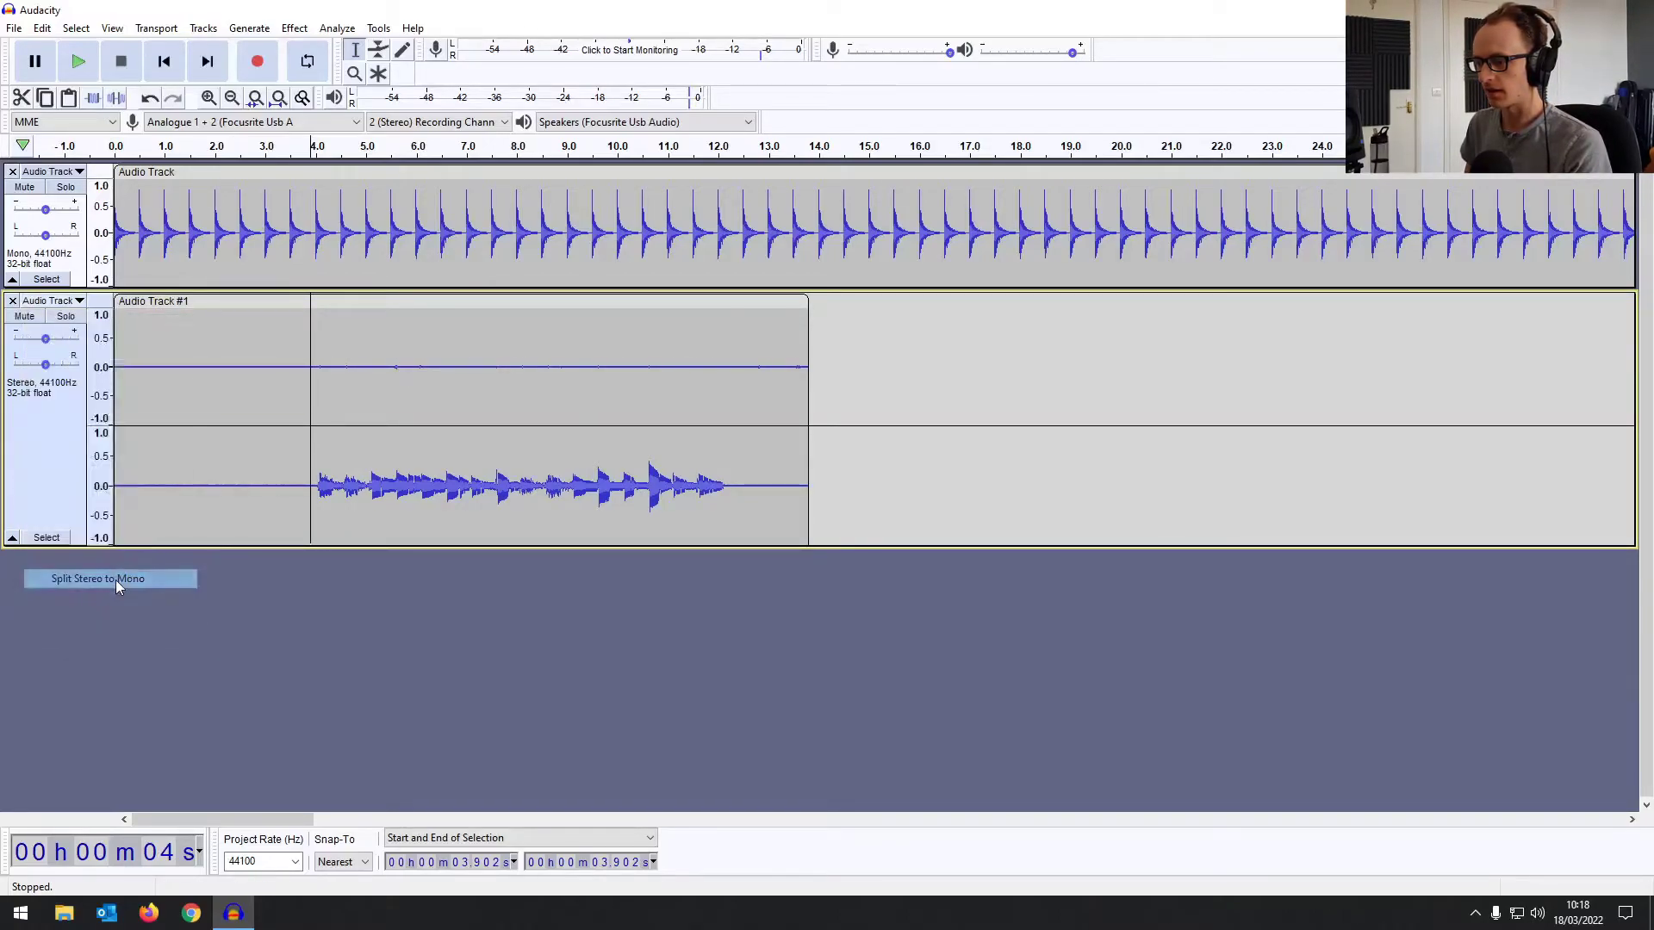
pyautogui.click(12, 301)
pyautogui.click(320, 344)
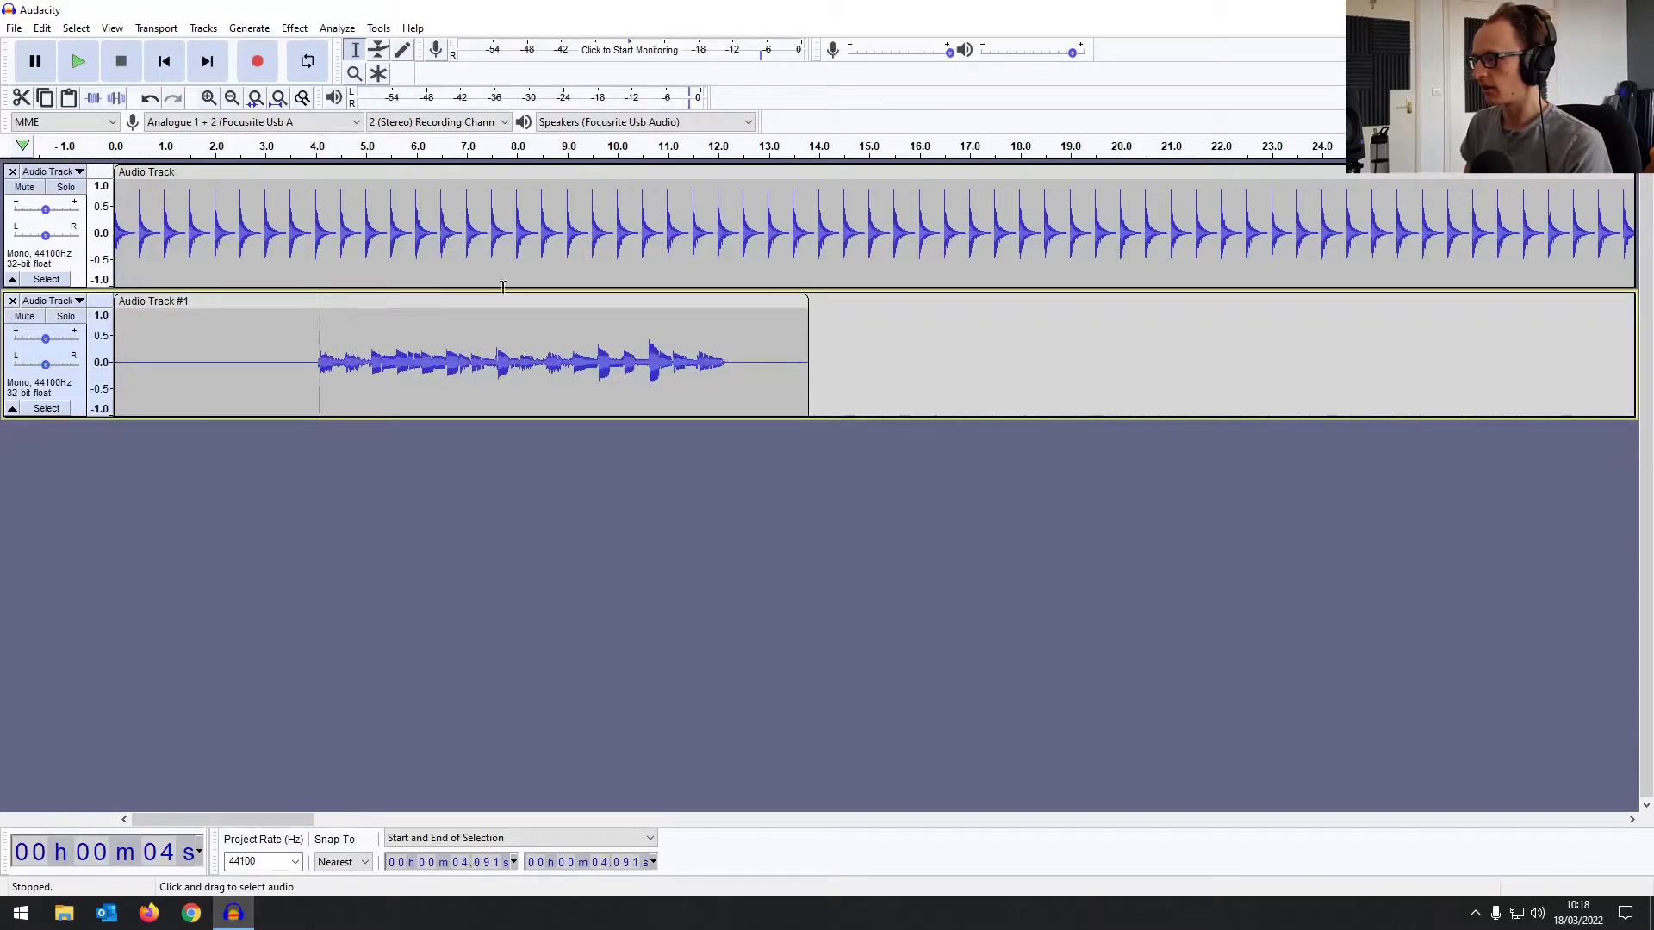
pyautogui.click(219, 96)
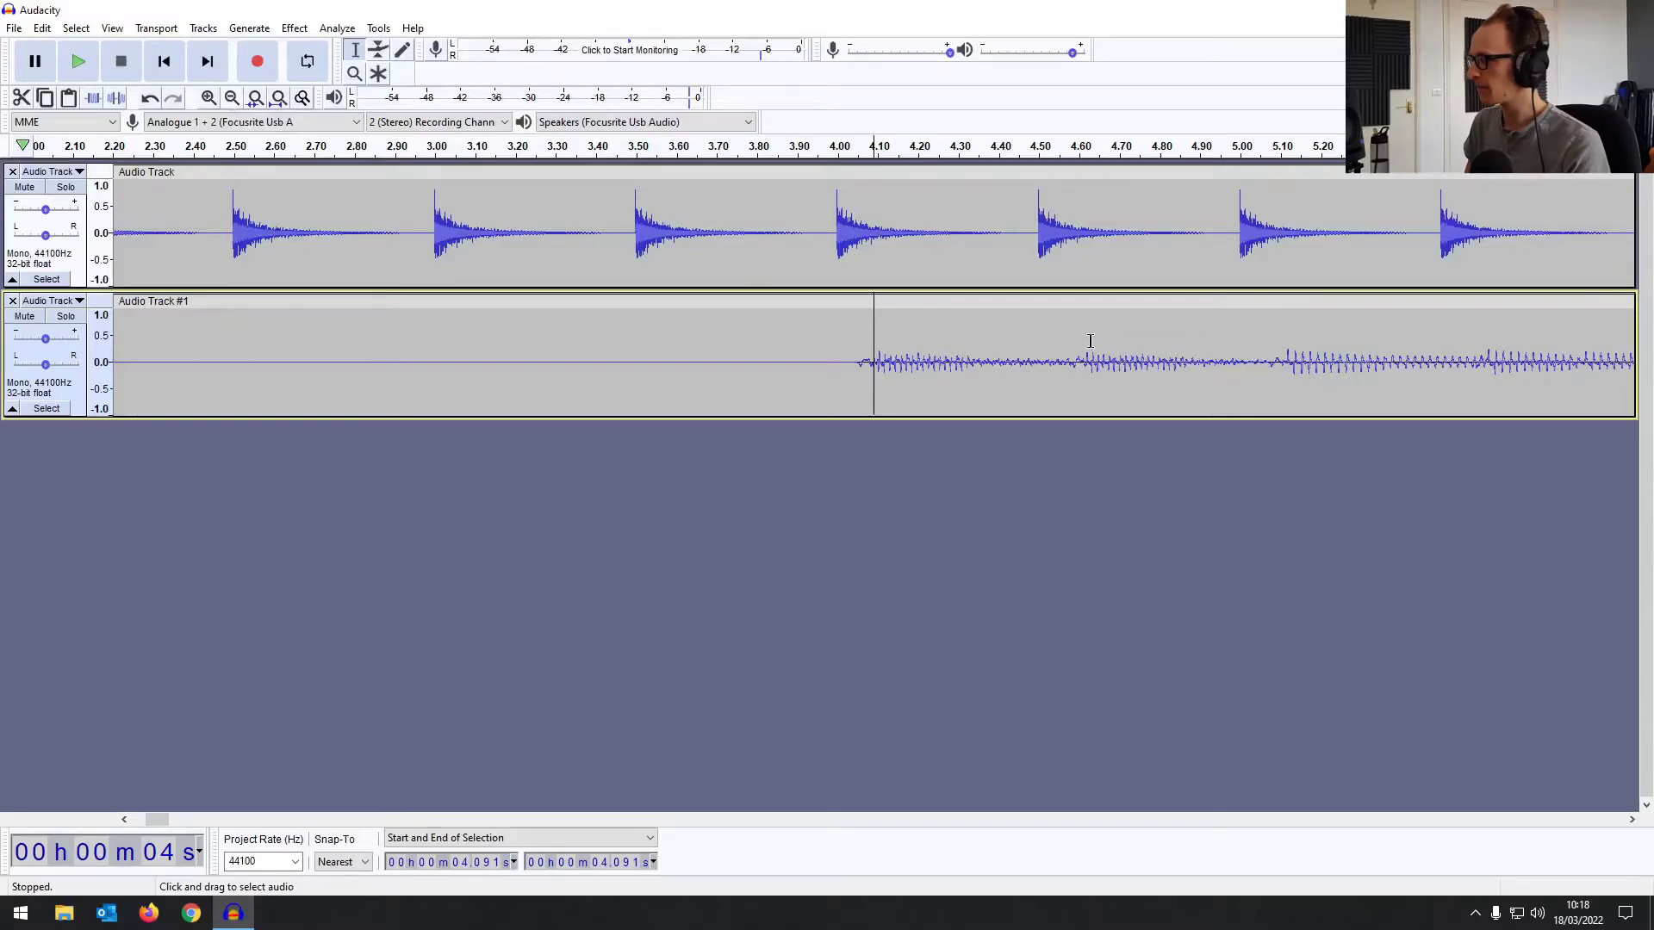
pyautogui.click(15, 31)
pyautogui.click(133, 319)
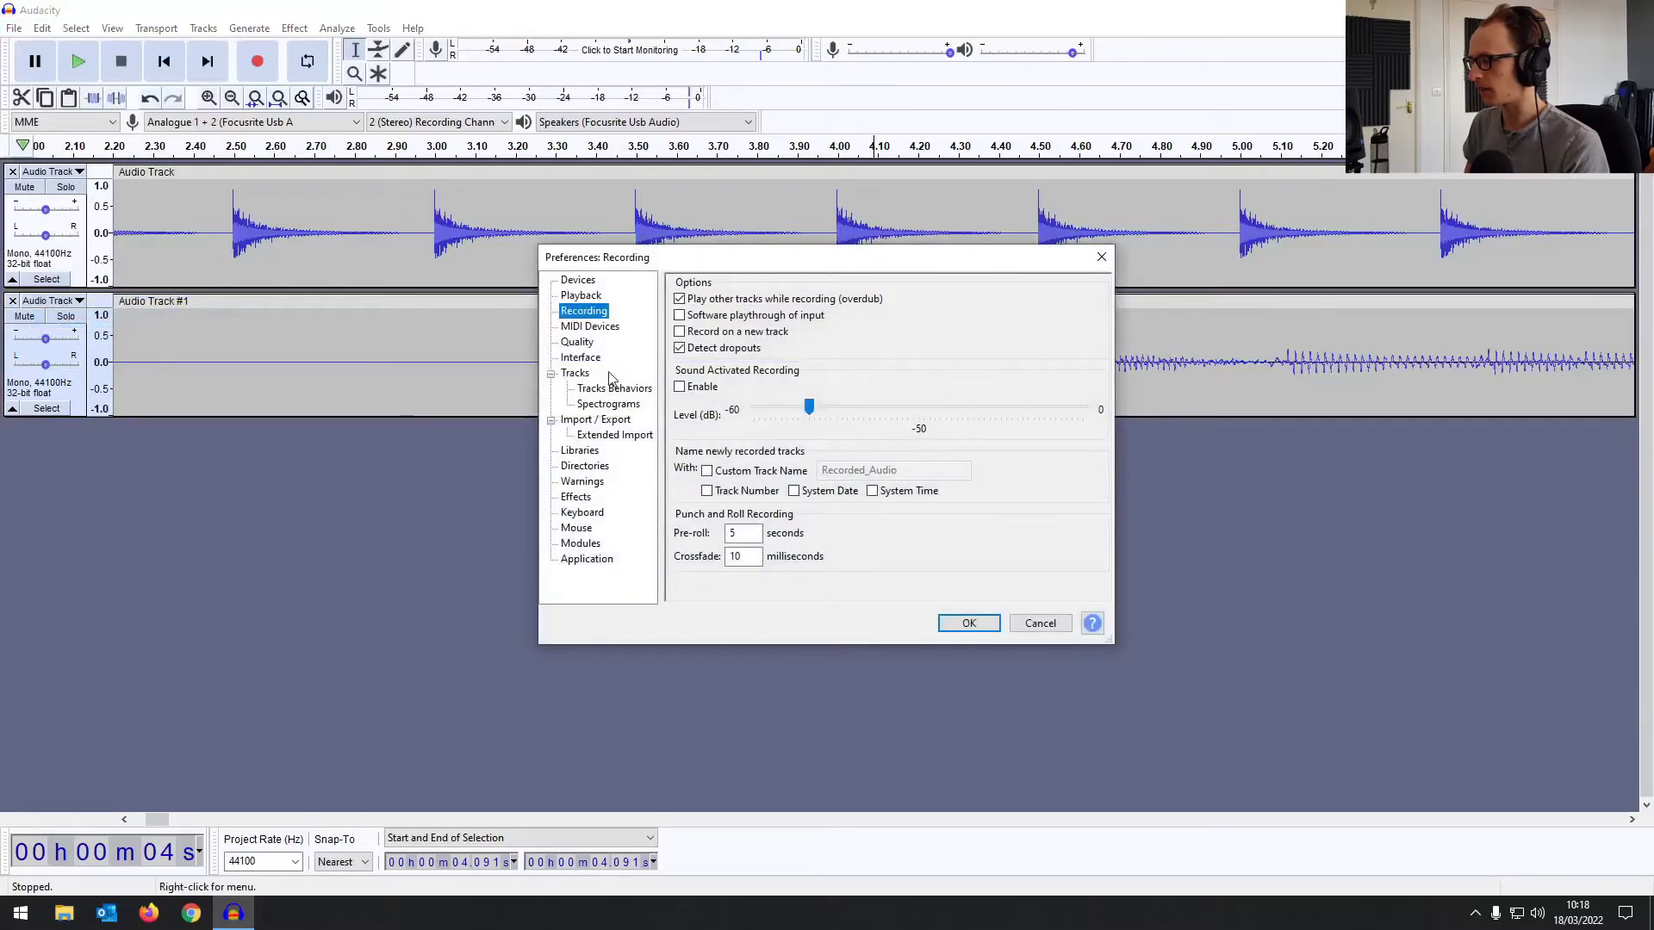
pyautogui.press('Up')
pyautogui.press('Up')
pyautogui.moveTo(806, 480); pyautogui.dragTo(788, 487)
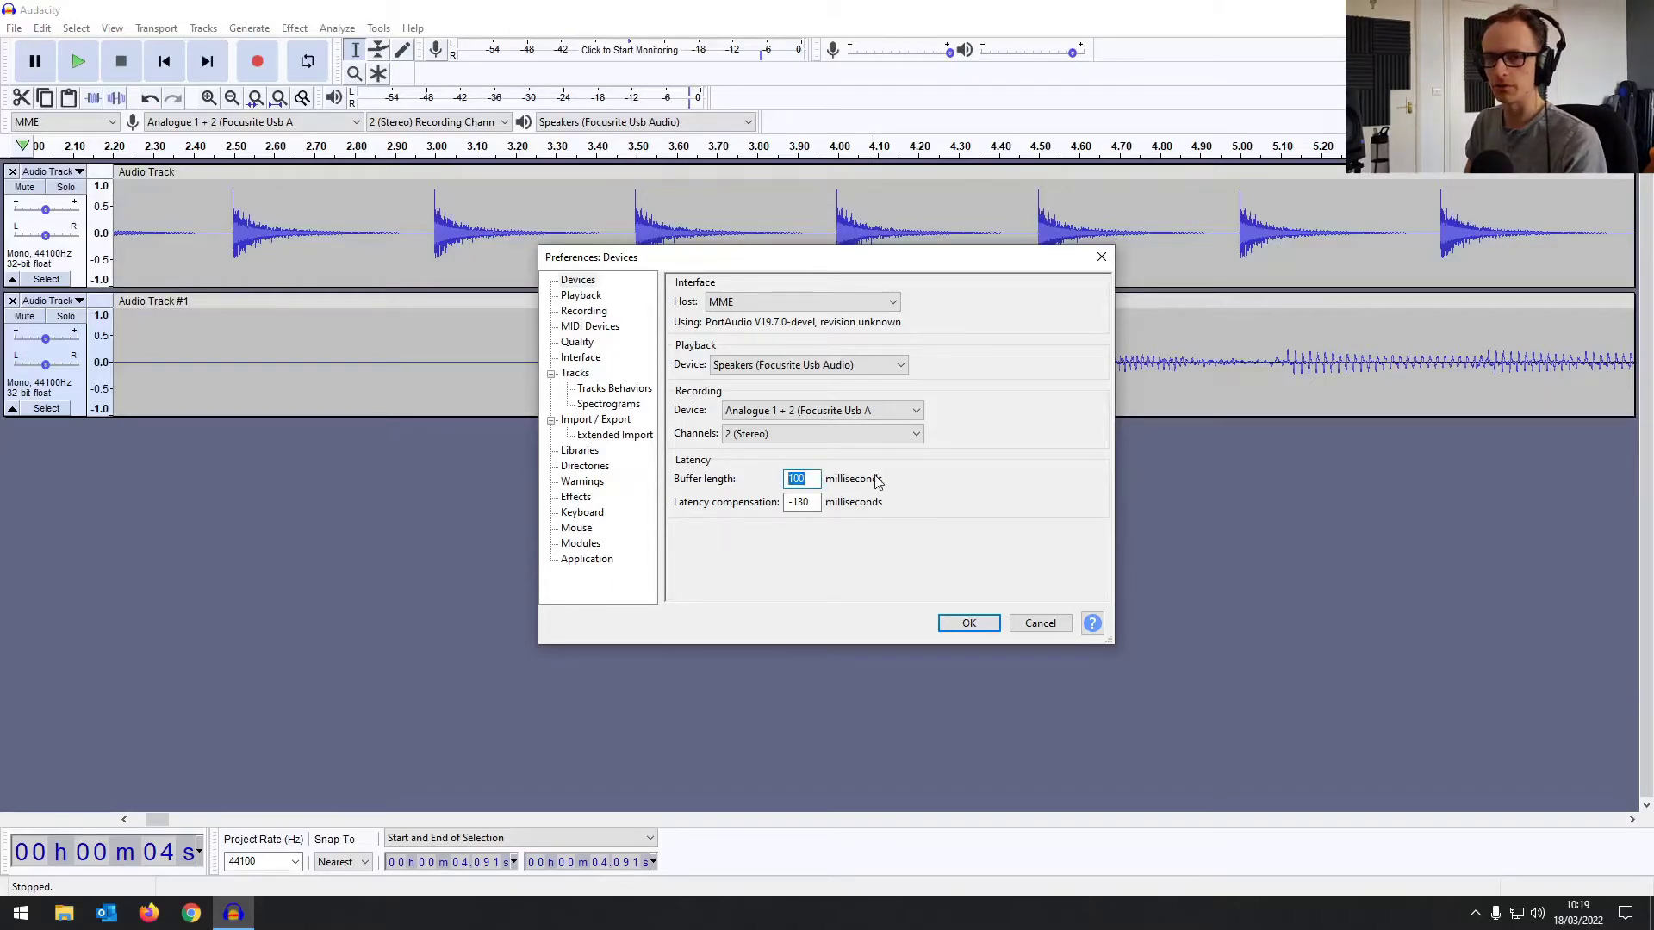
pyautogui.click(811, 475)
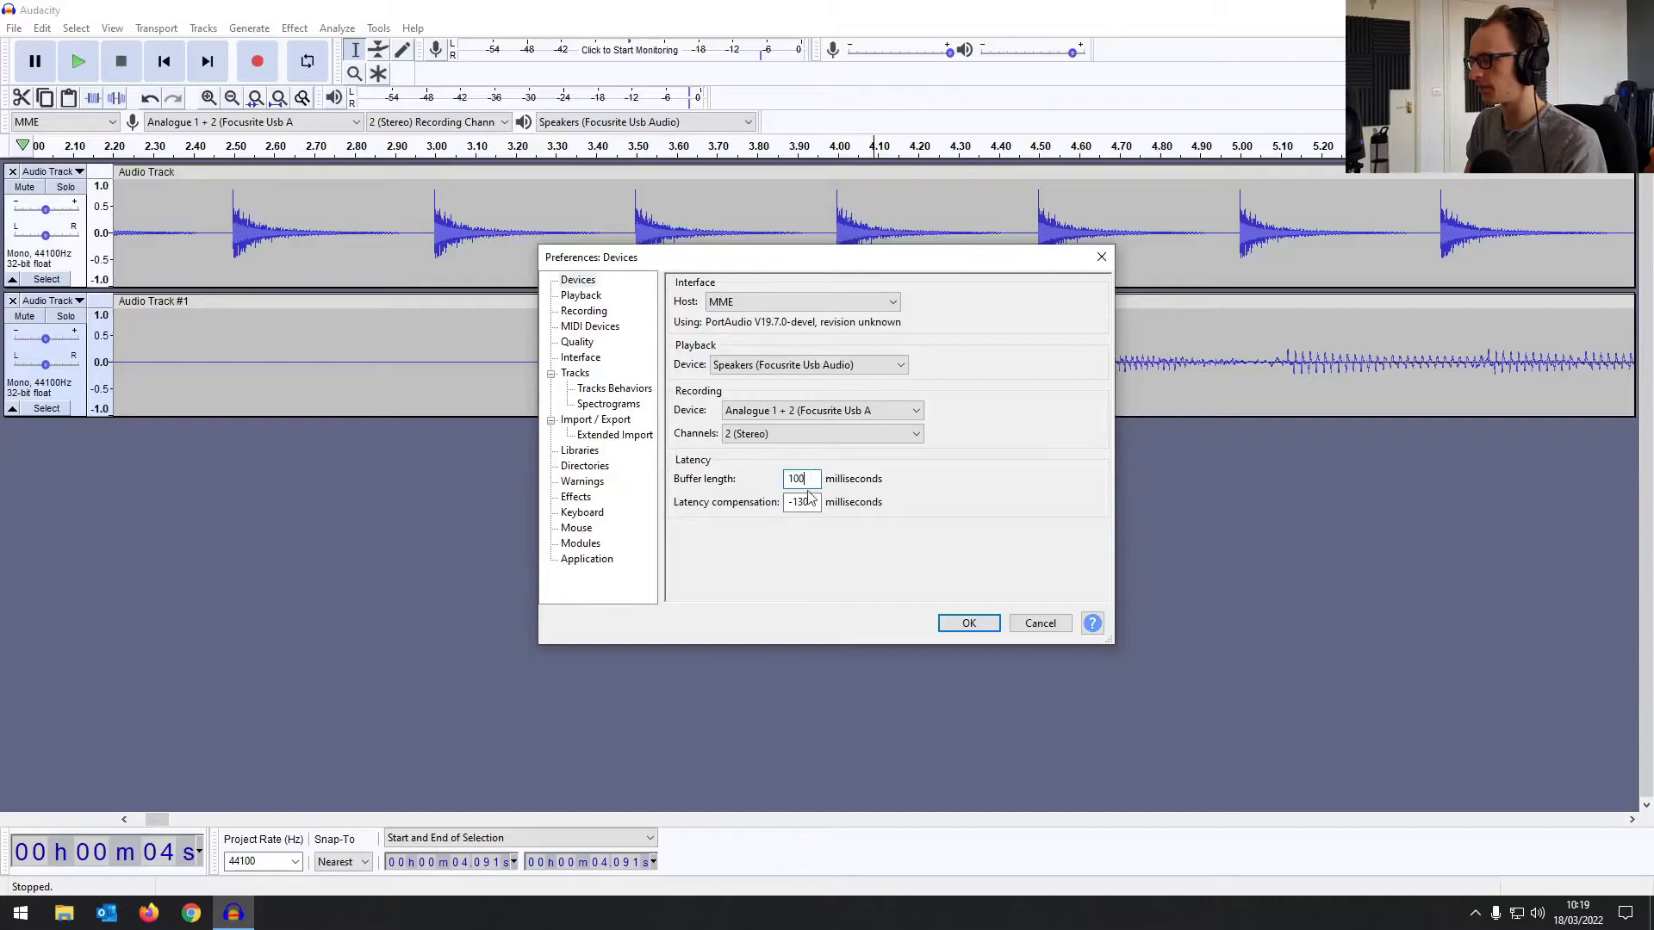
pyautogui.click(1030, 629)
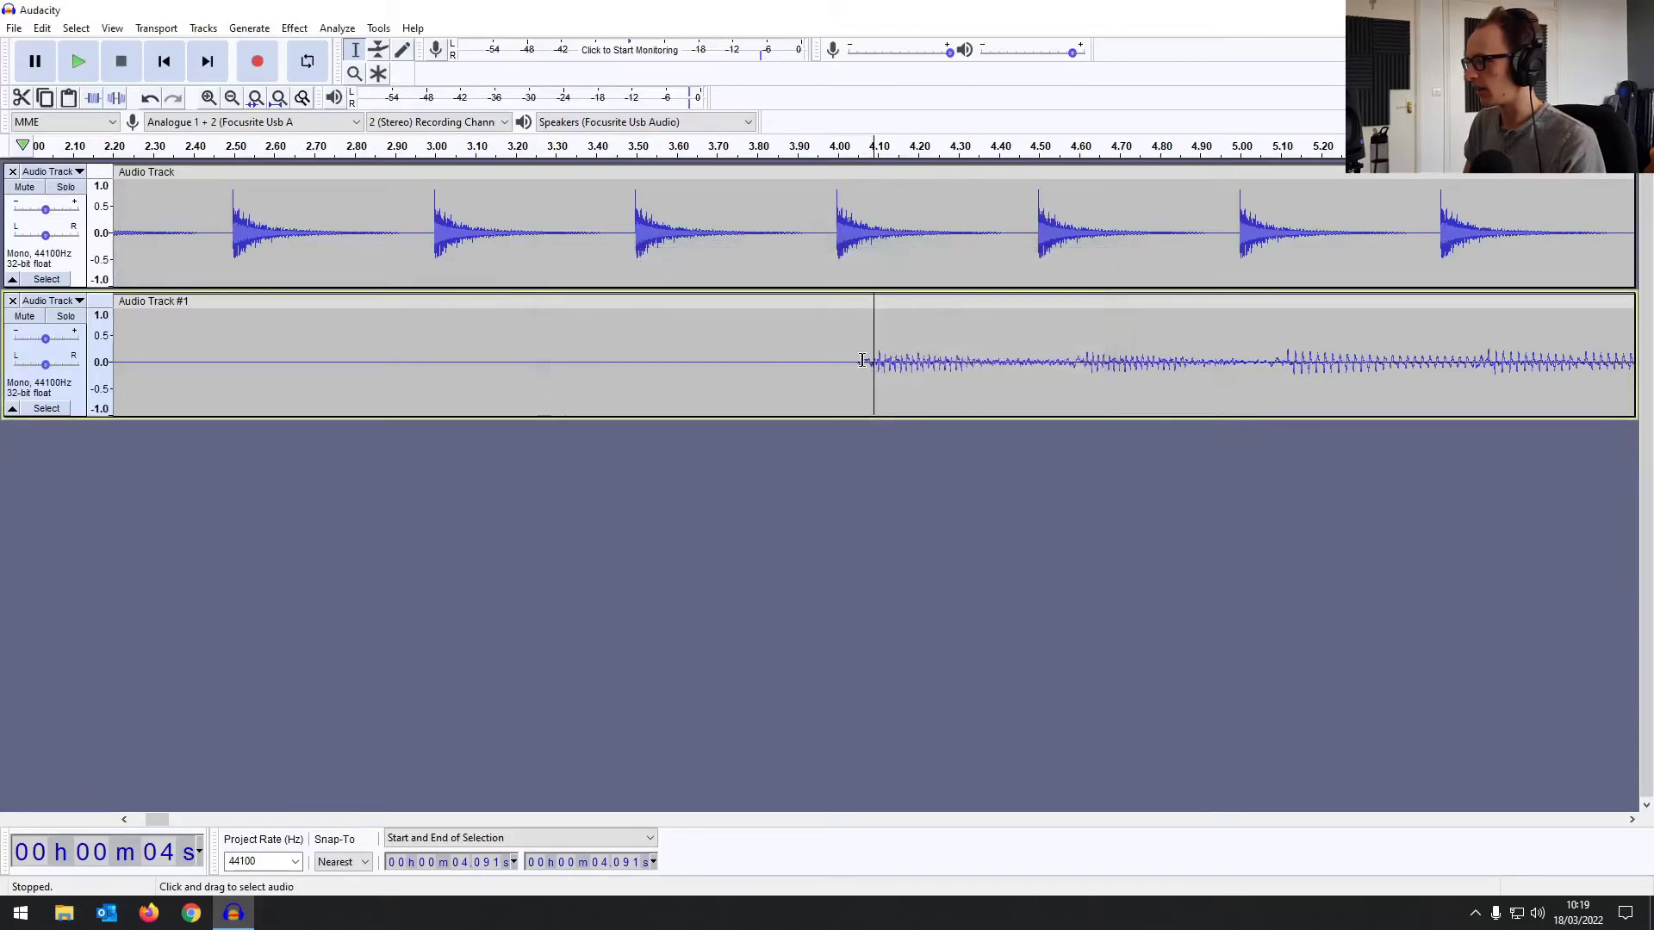
# Step: Delete the slice before the bass onset and nudge the bass clip earlier onto the clicks
pyautogui.click(856, 356)
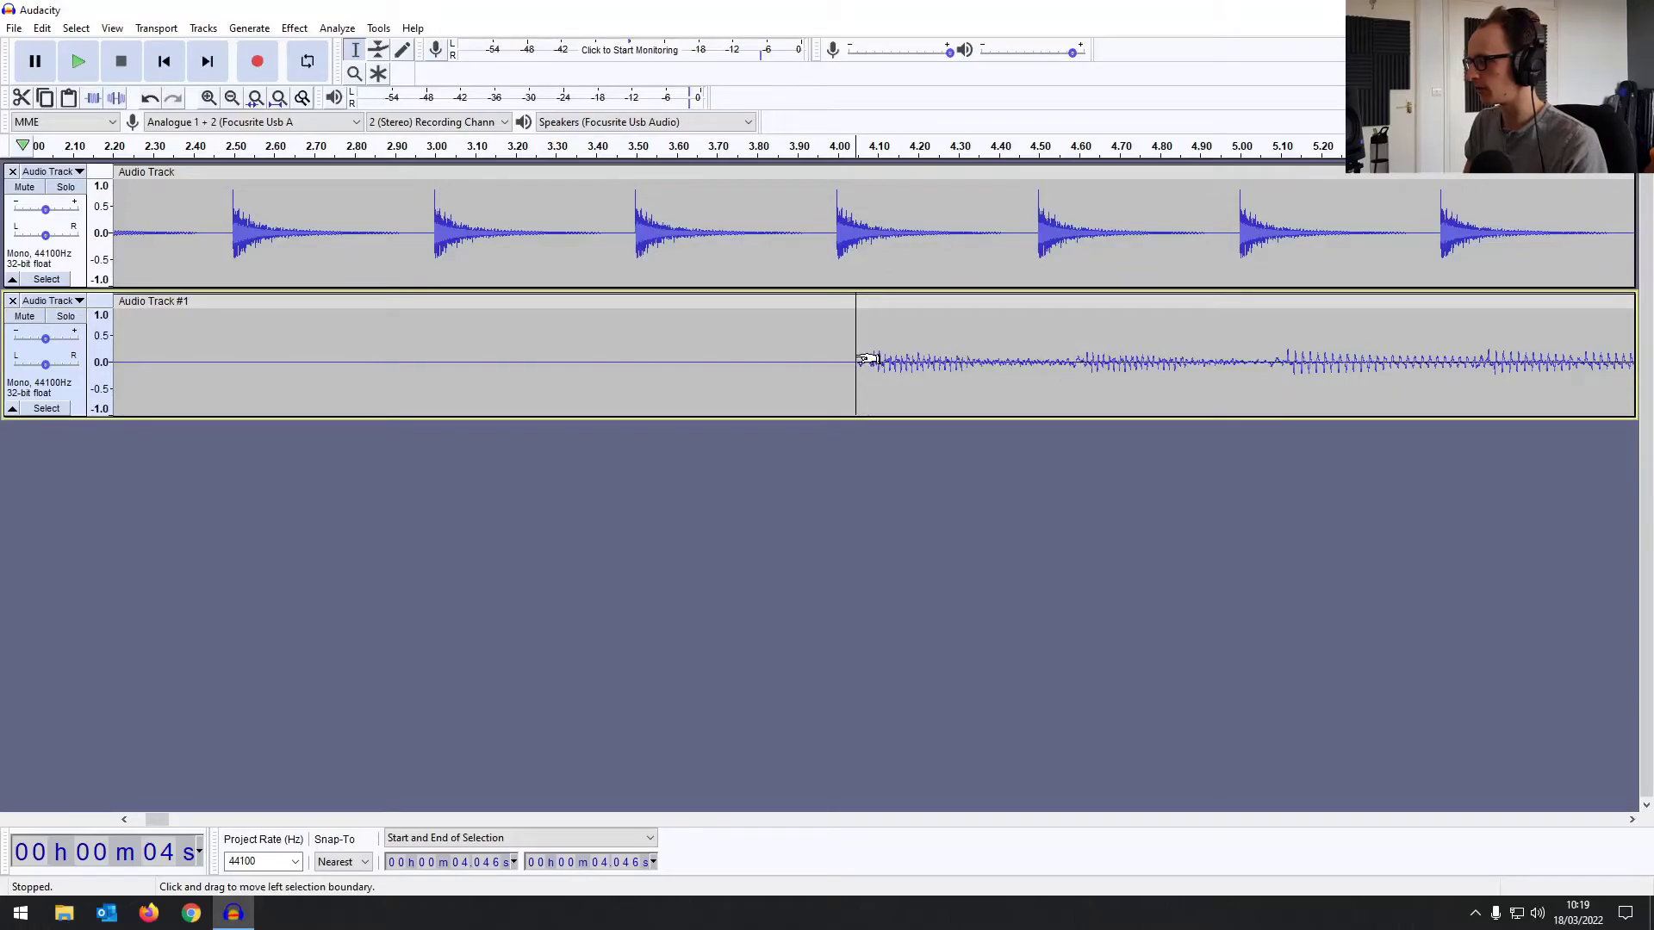
pyautogui.moveTo(858, 357); pyautogui.dragTo(819, 346)
pyautogui.press('Delete')
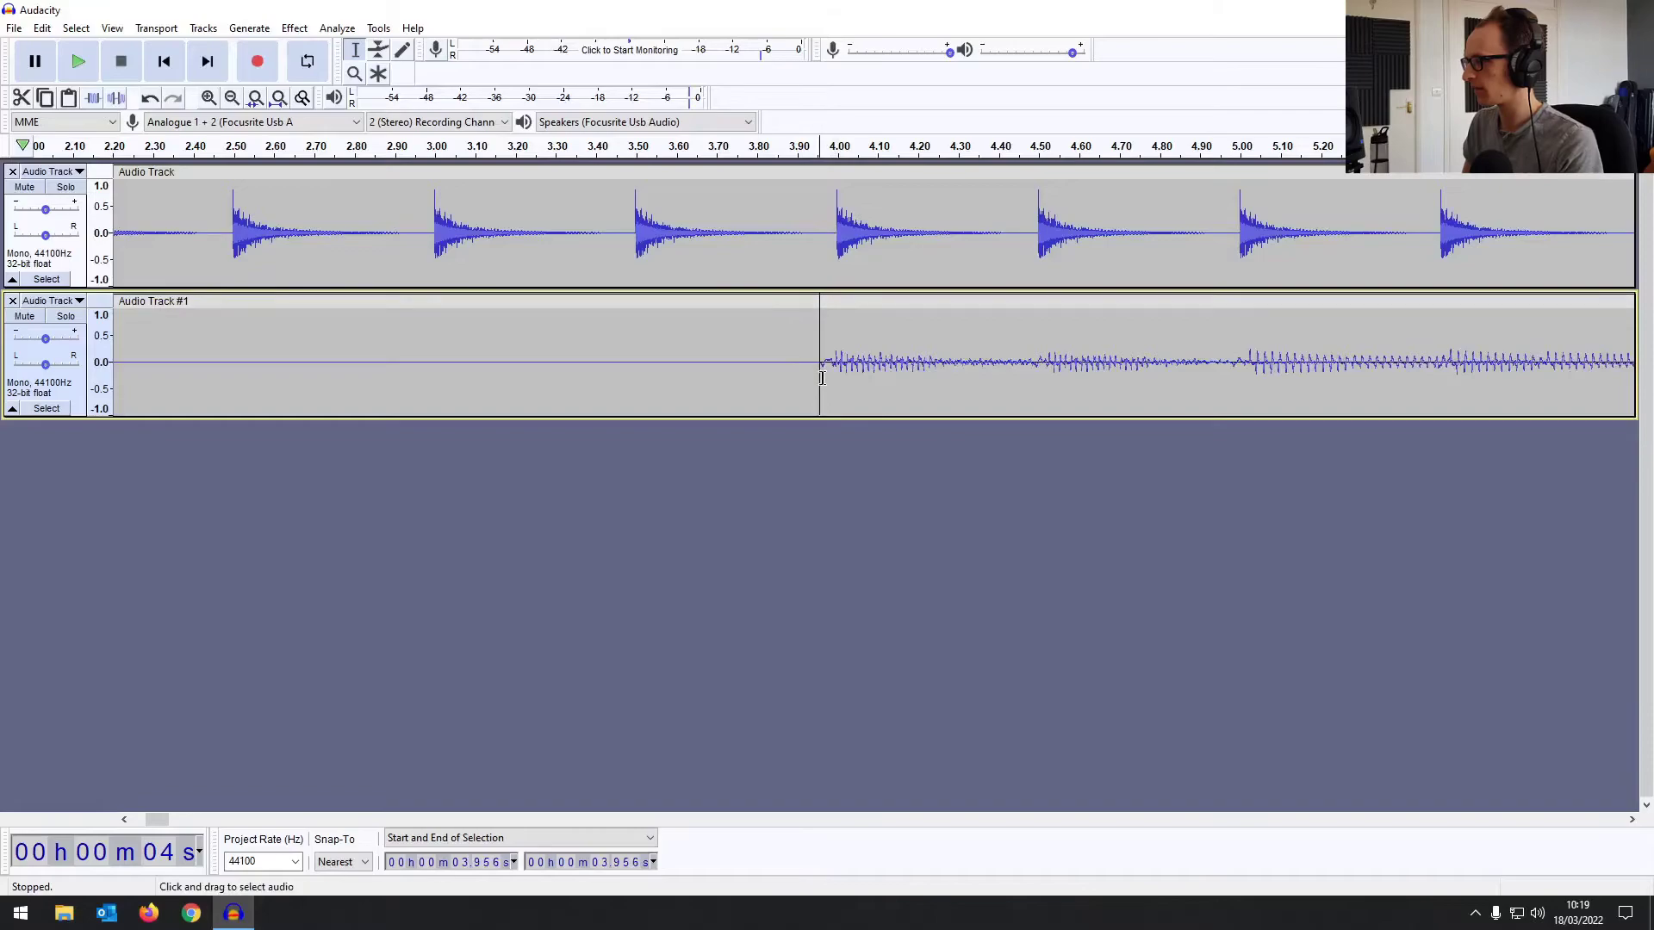
pyautogui.click(827, 368)
pyautogui.click(816, 362)
pyautogui.moveTo(841, 362); pyautogui.dragTo(793, 354)
pyautogui.click(834, 241)
pyautogui.click(768, 346)
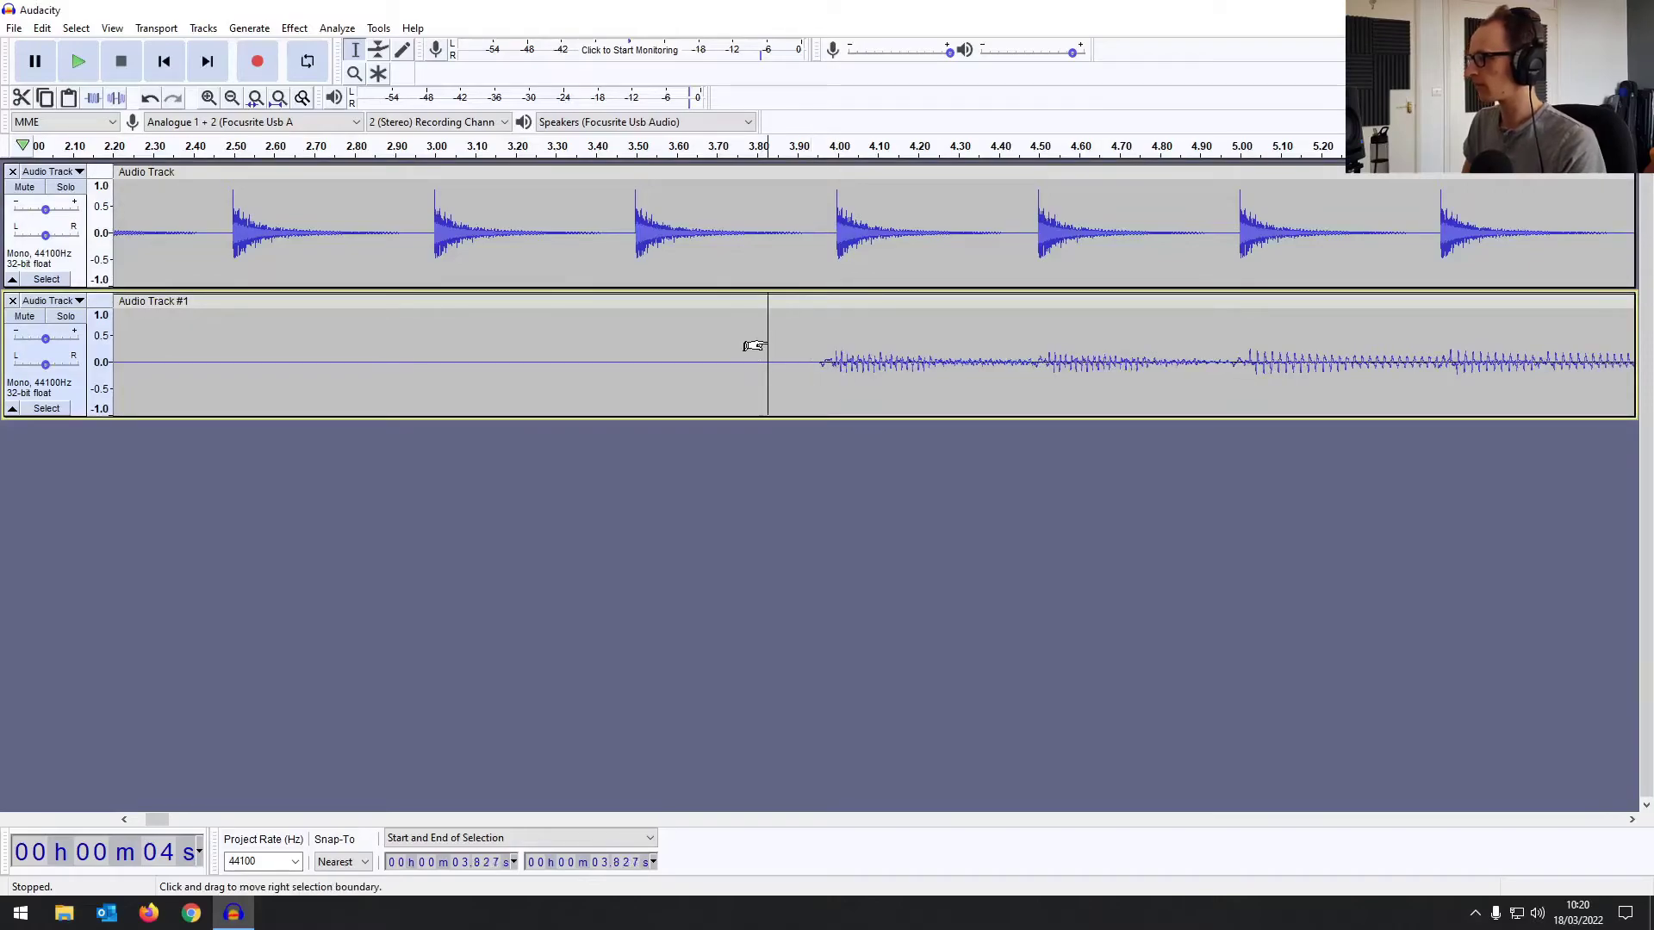
# Step: Play the mix while lowering the click track's gain and raising the bass to about +11 dB
pyautogui.press('space')
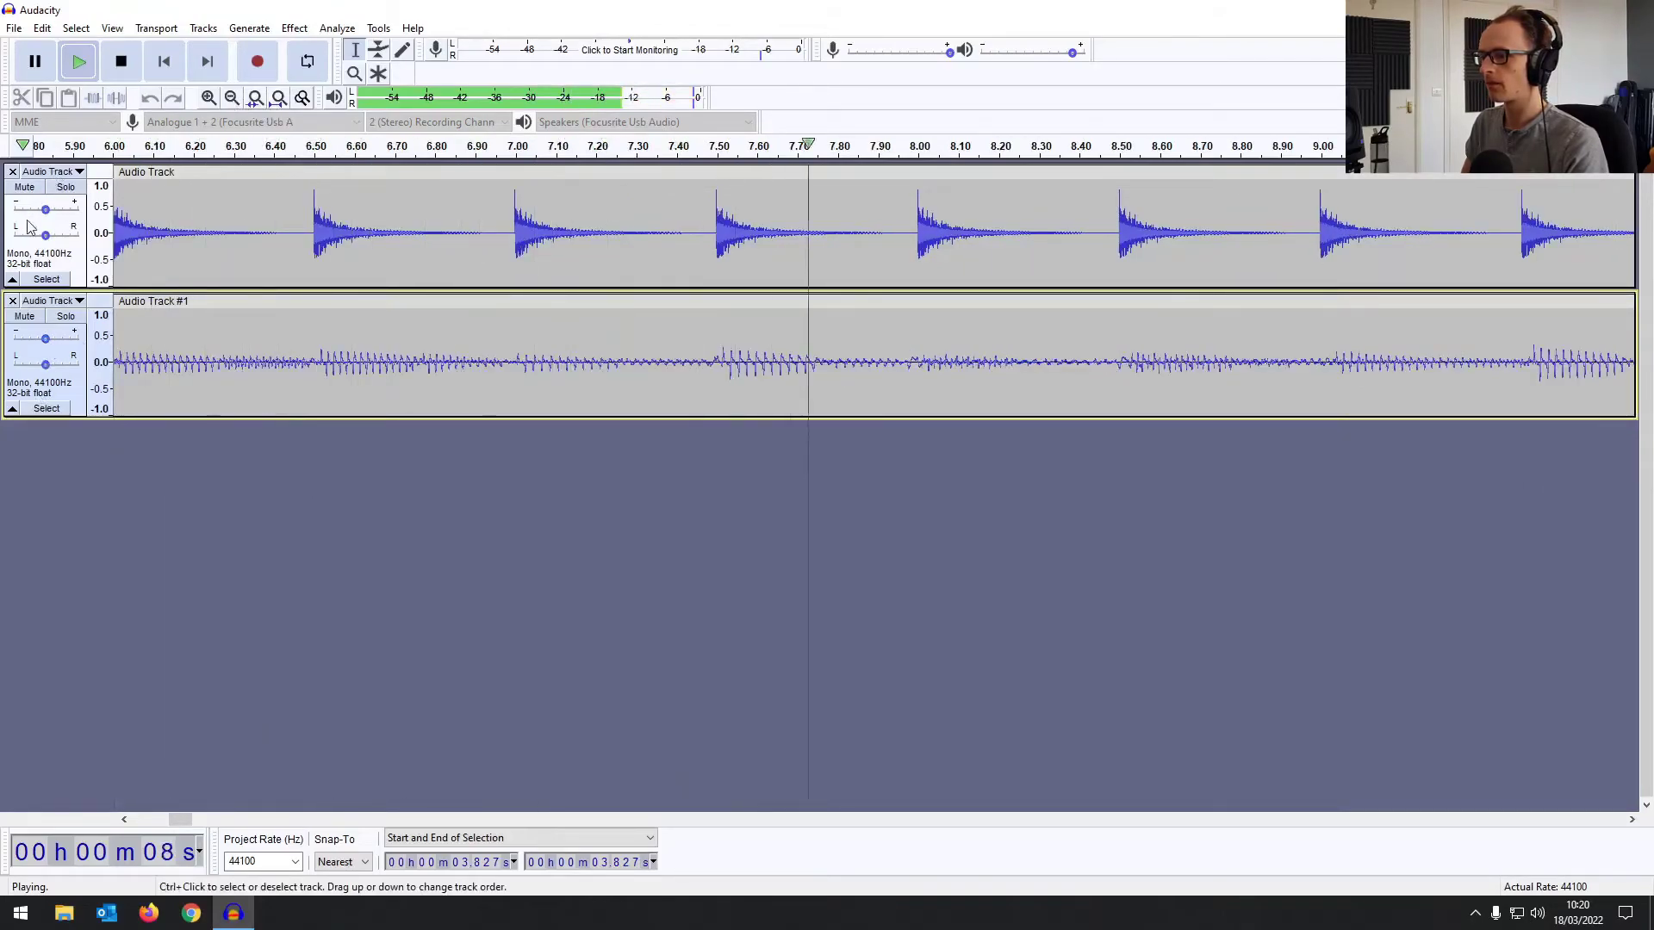
pyautogui.moveTo(45, 209); pyautogui.dragTo(38, 210)
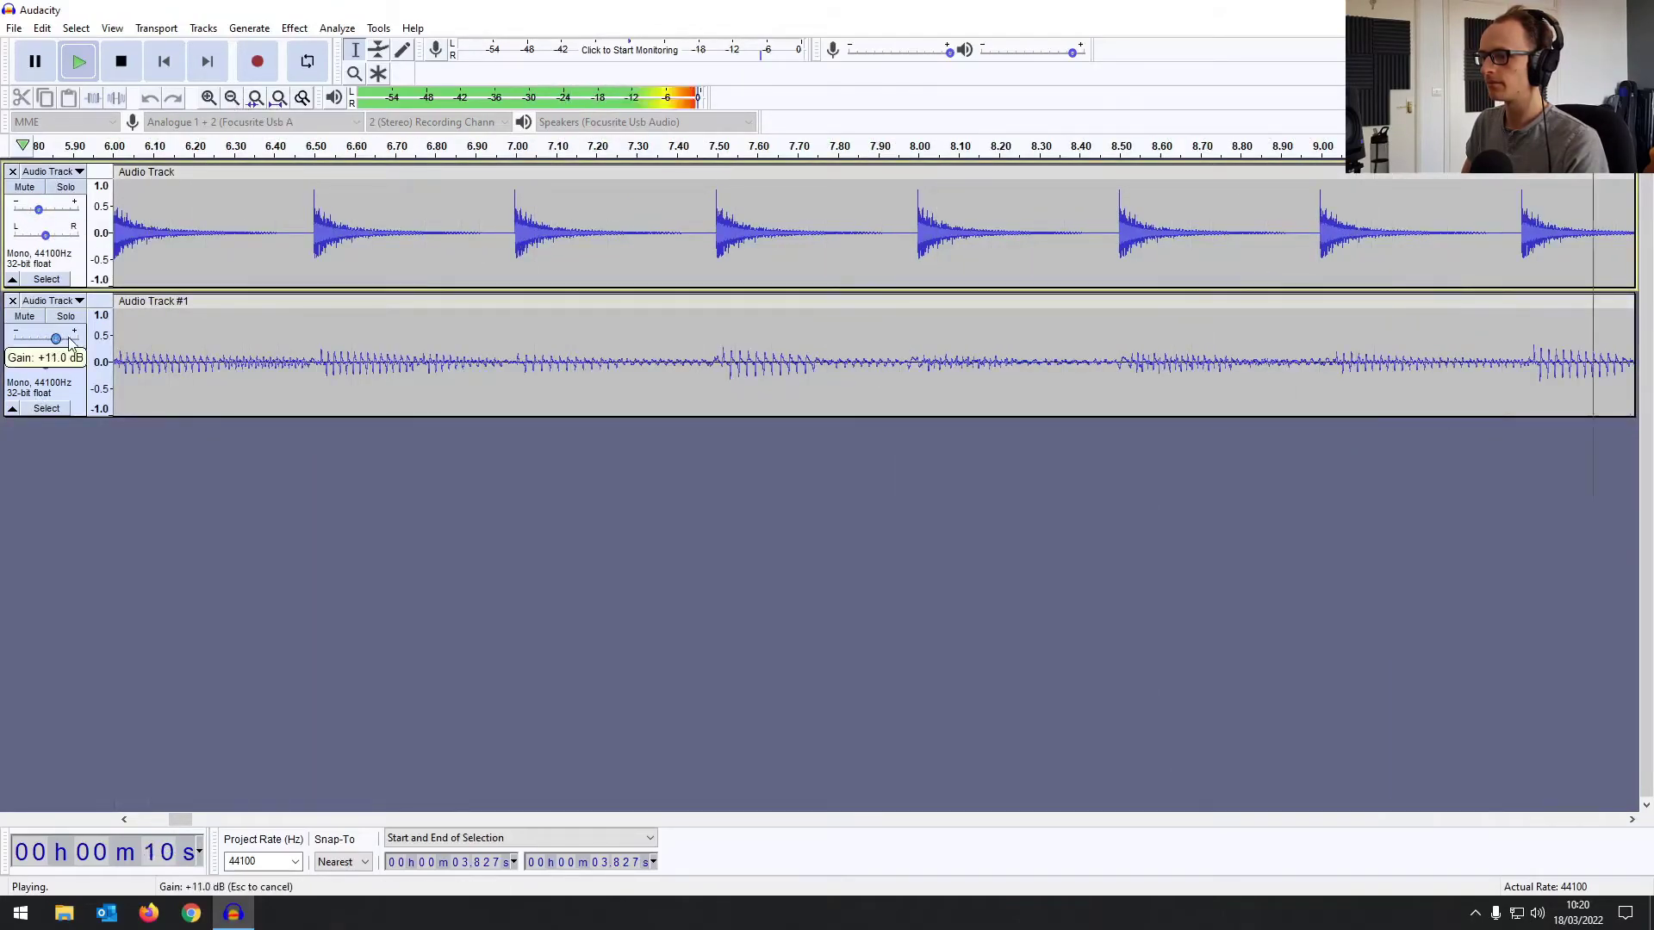
pyautogui.moveTo(45, 338); pyautogui.dragTo(52, 338)
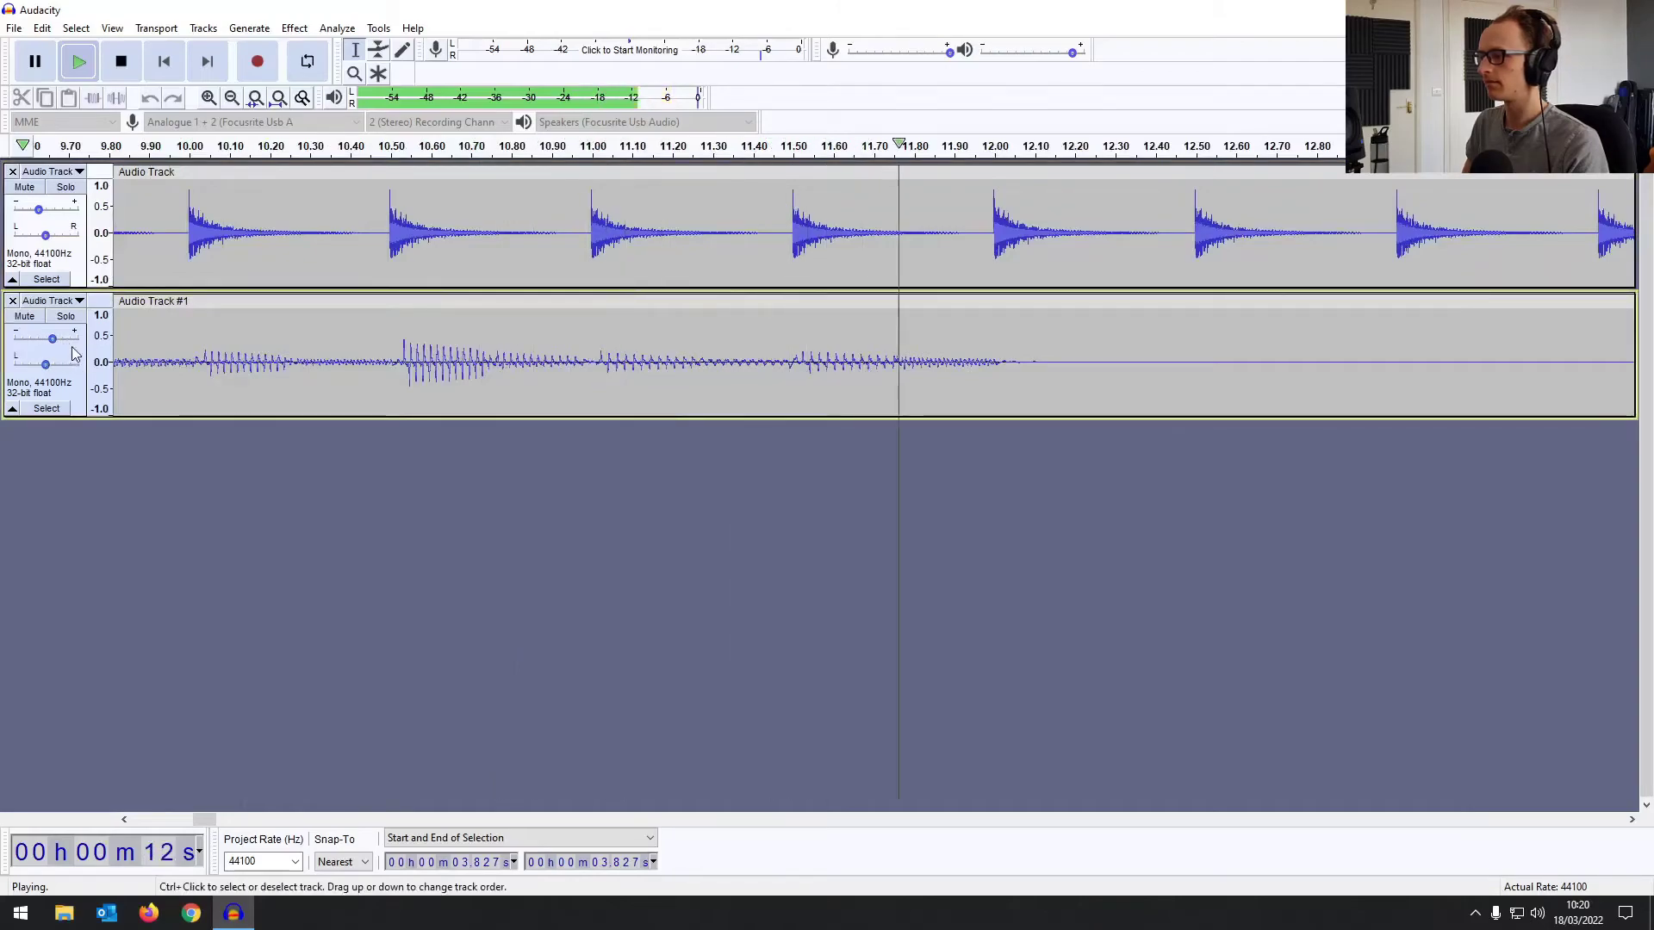
pyautogui.press('space')
# Step: Fit the whole project in view and mute the click track
pyautogui.hotkey('ctrl', 'f')
pyautogui.click(519, 232)
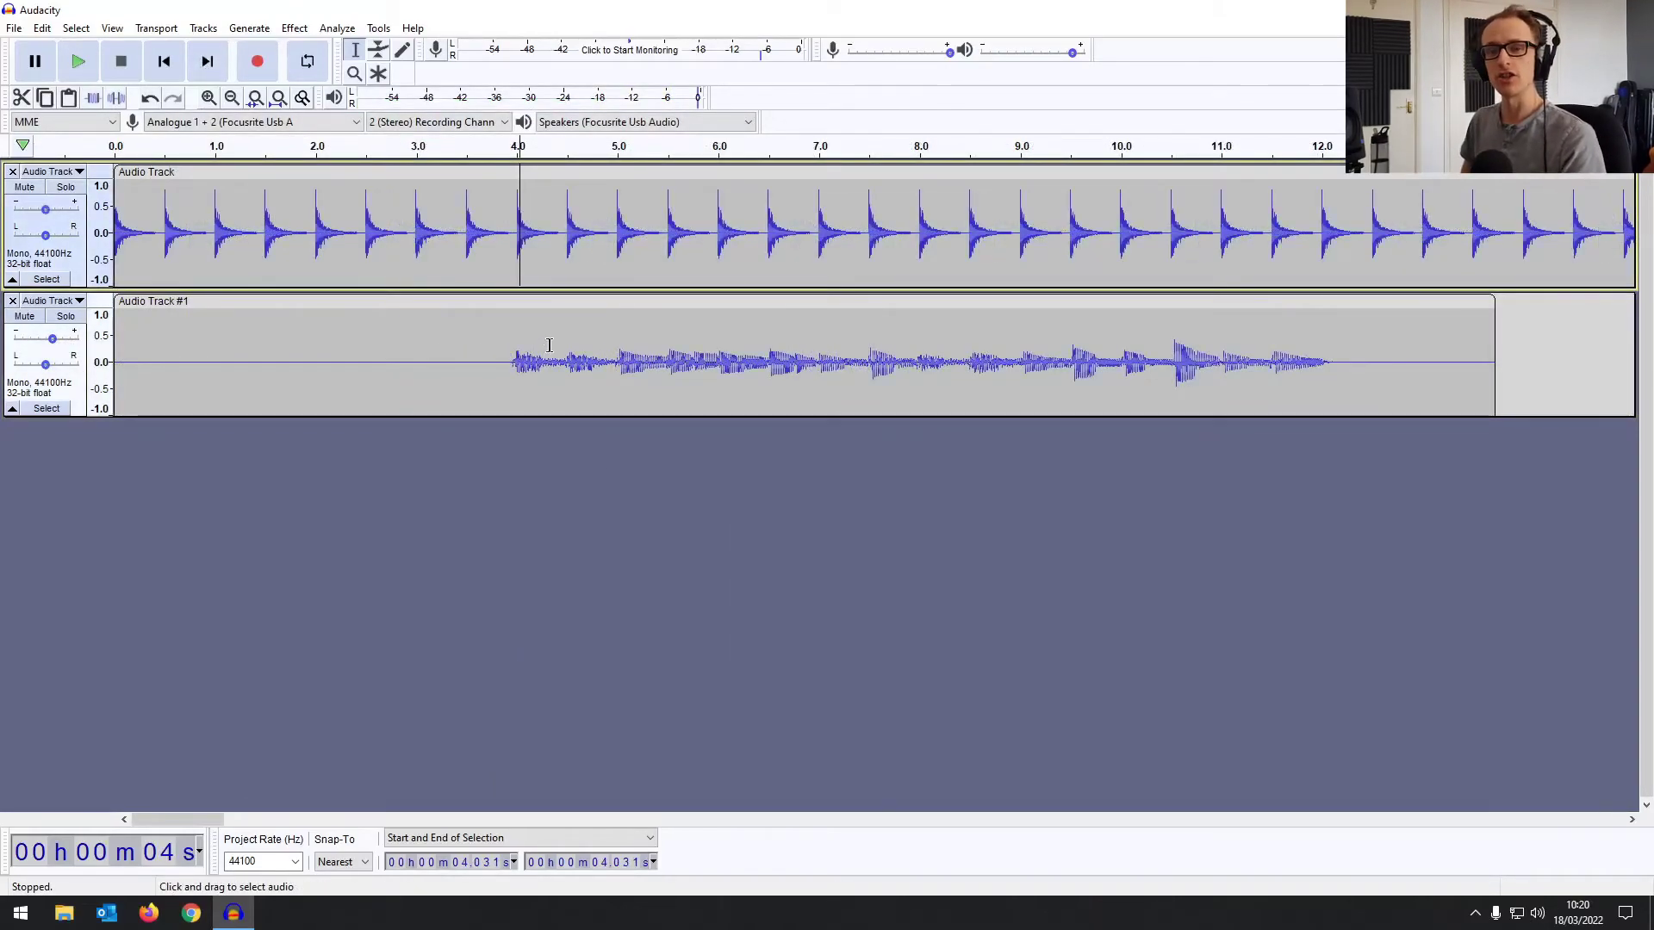
pyautogui.click(513, 352)
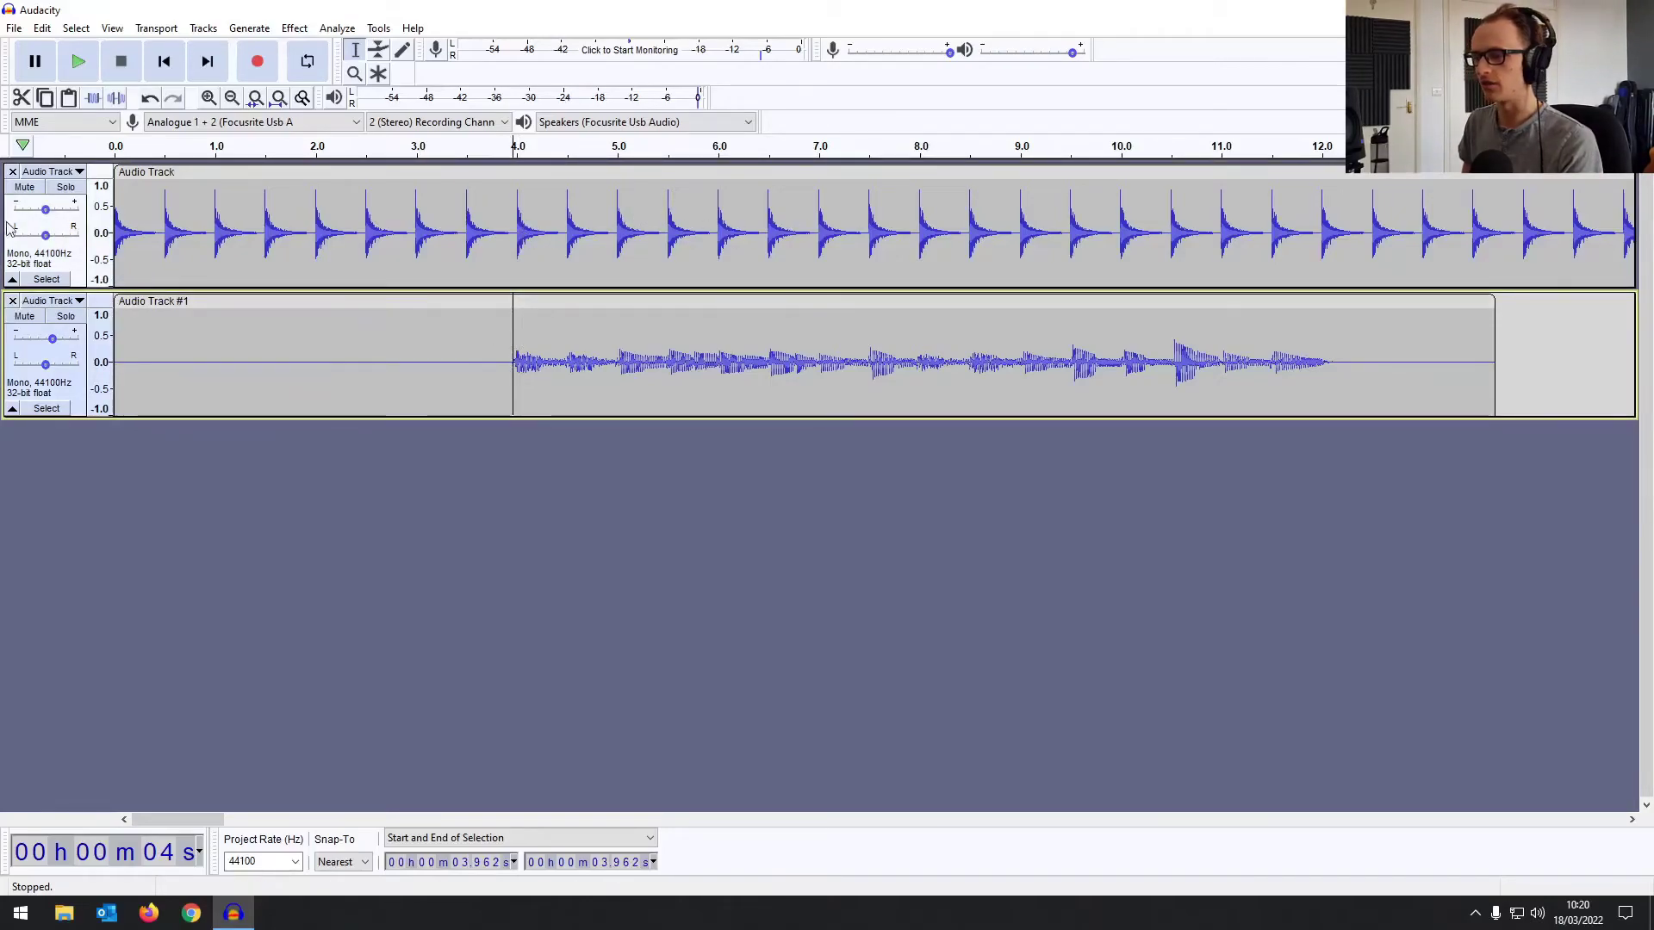
pyautogui.click(30, 190)
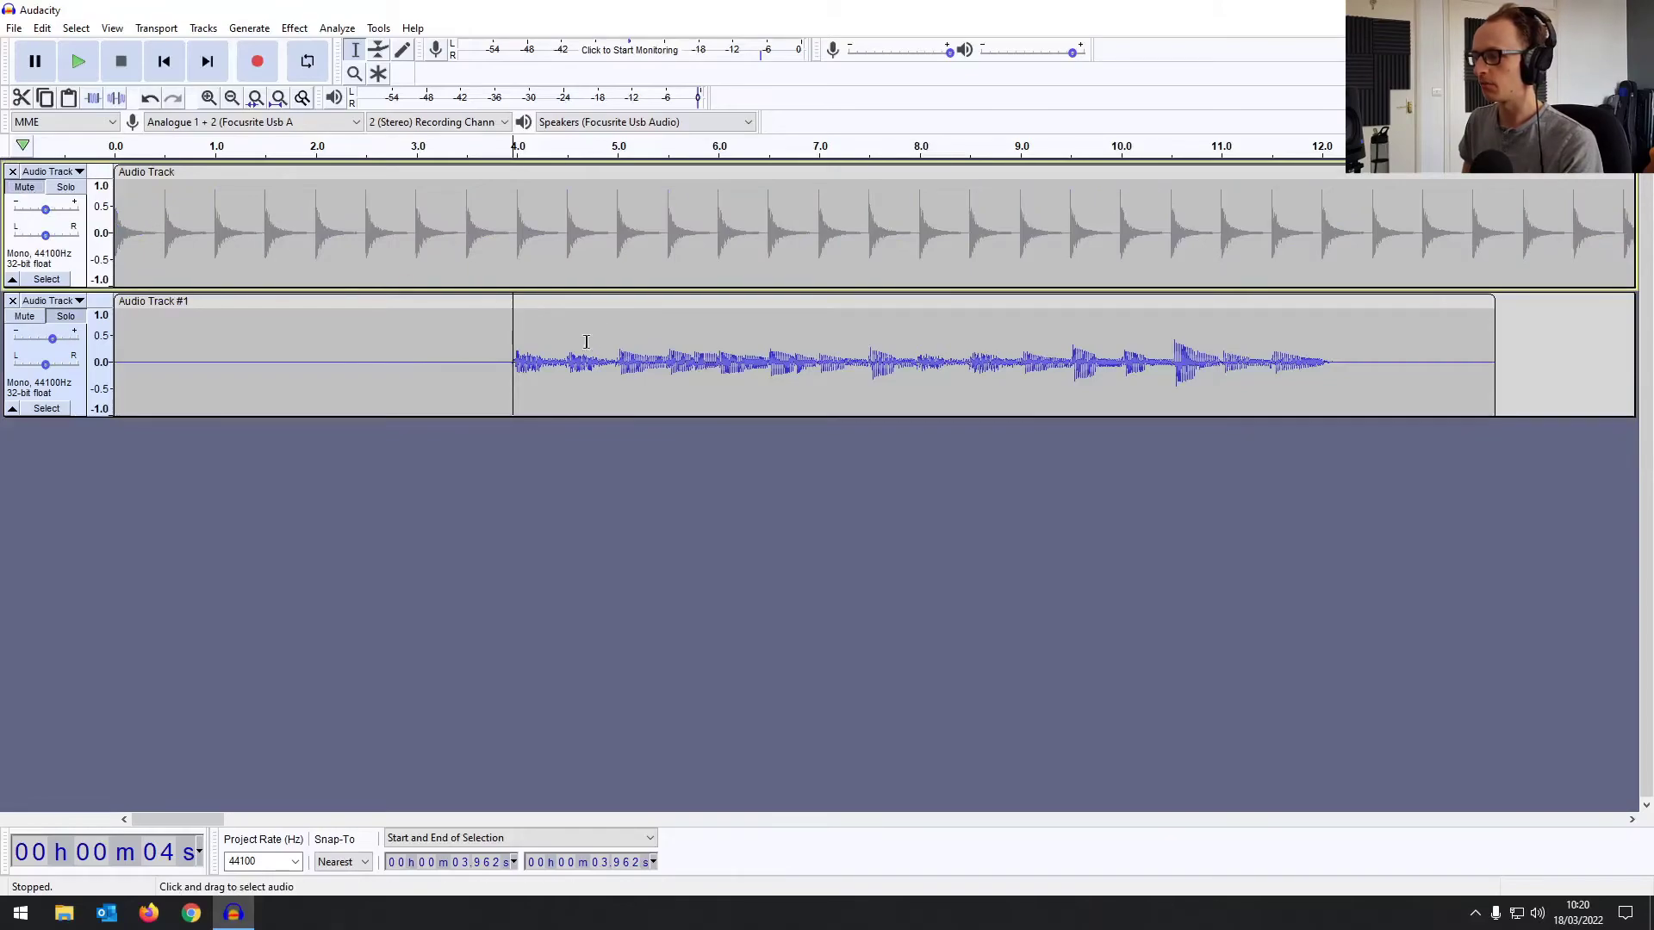
pyautogui.moveTo(513, 355); pyautogui.dragTo(1172, 345)
pyautogui.click(1285, 344)
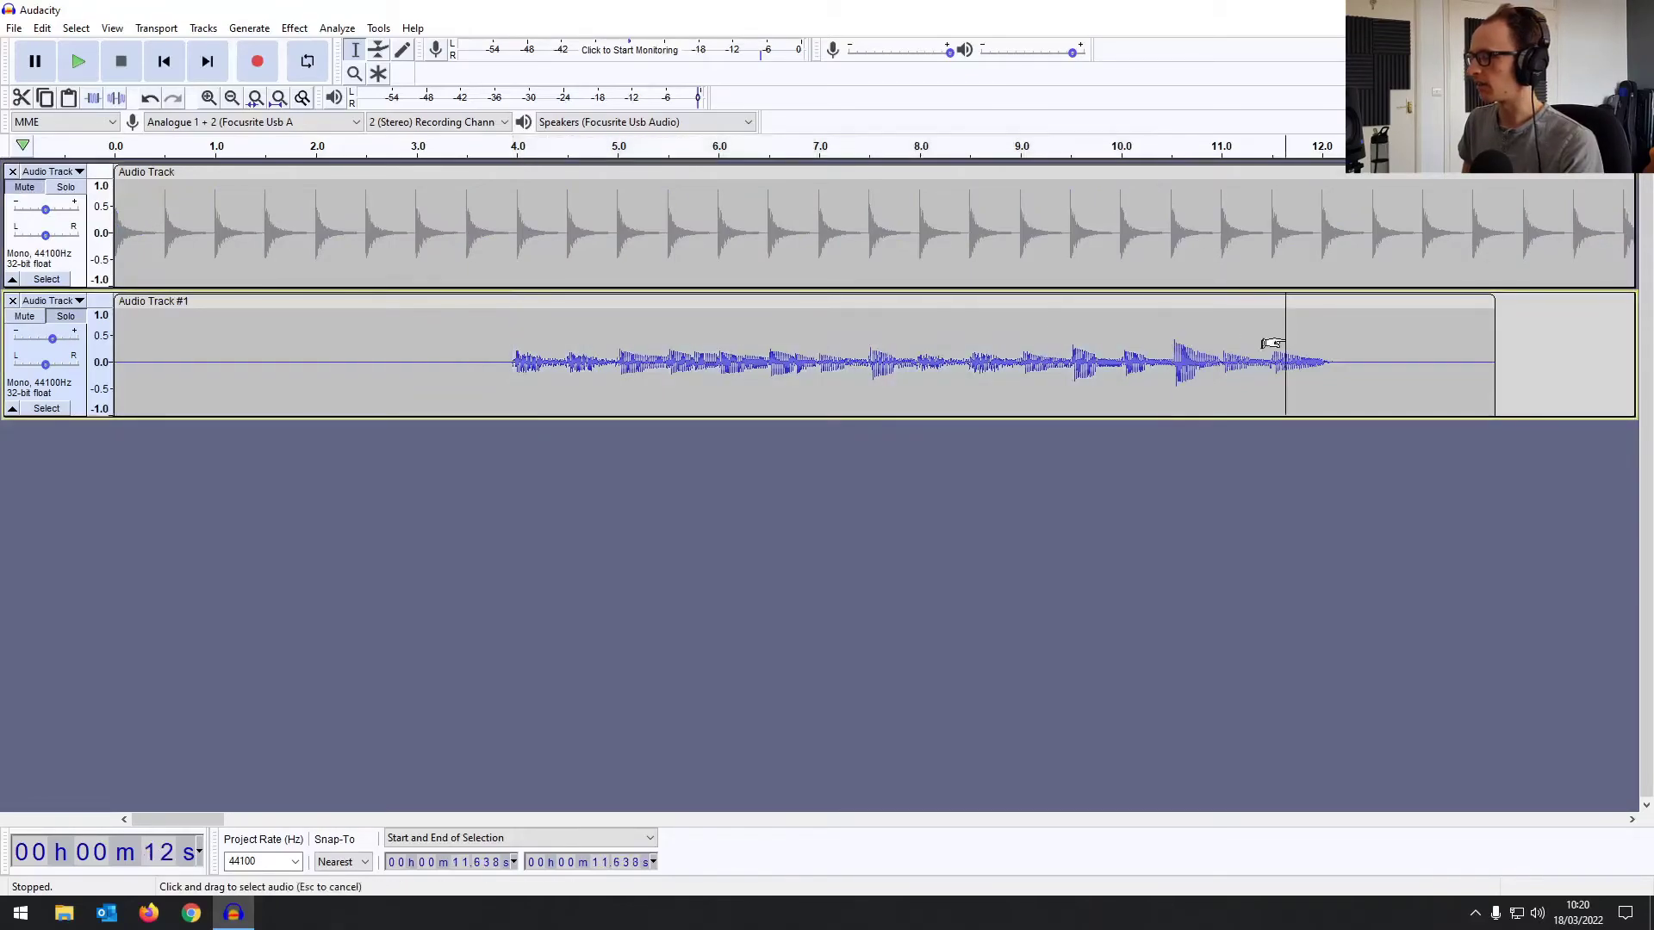
# Step: Export the mix as MP3 named 'bass recording' on the Desktop, then show the desktop
pyautogui.click(14, 28)
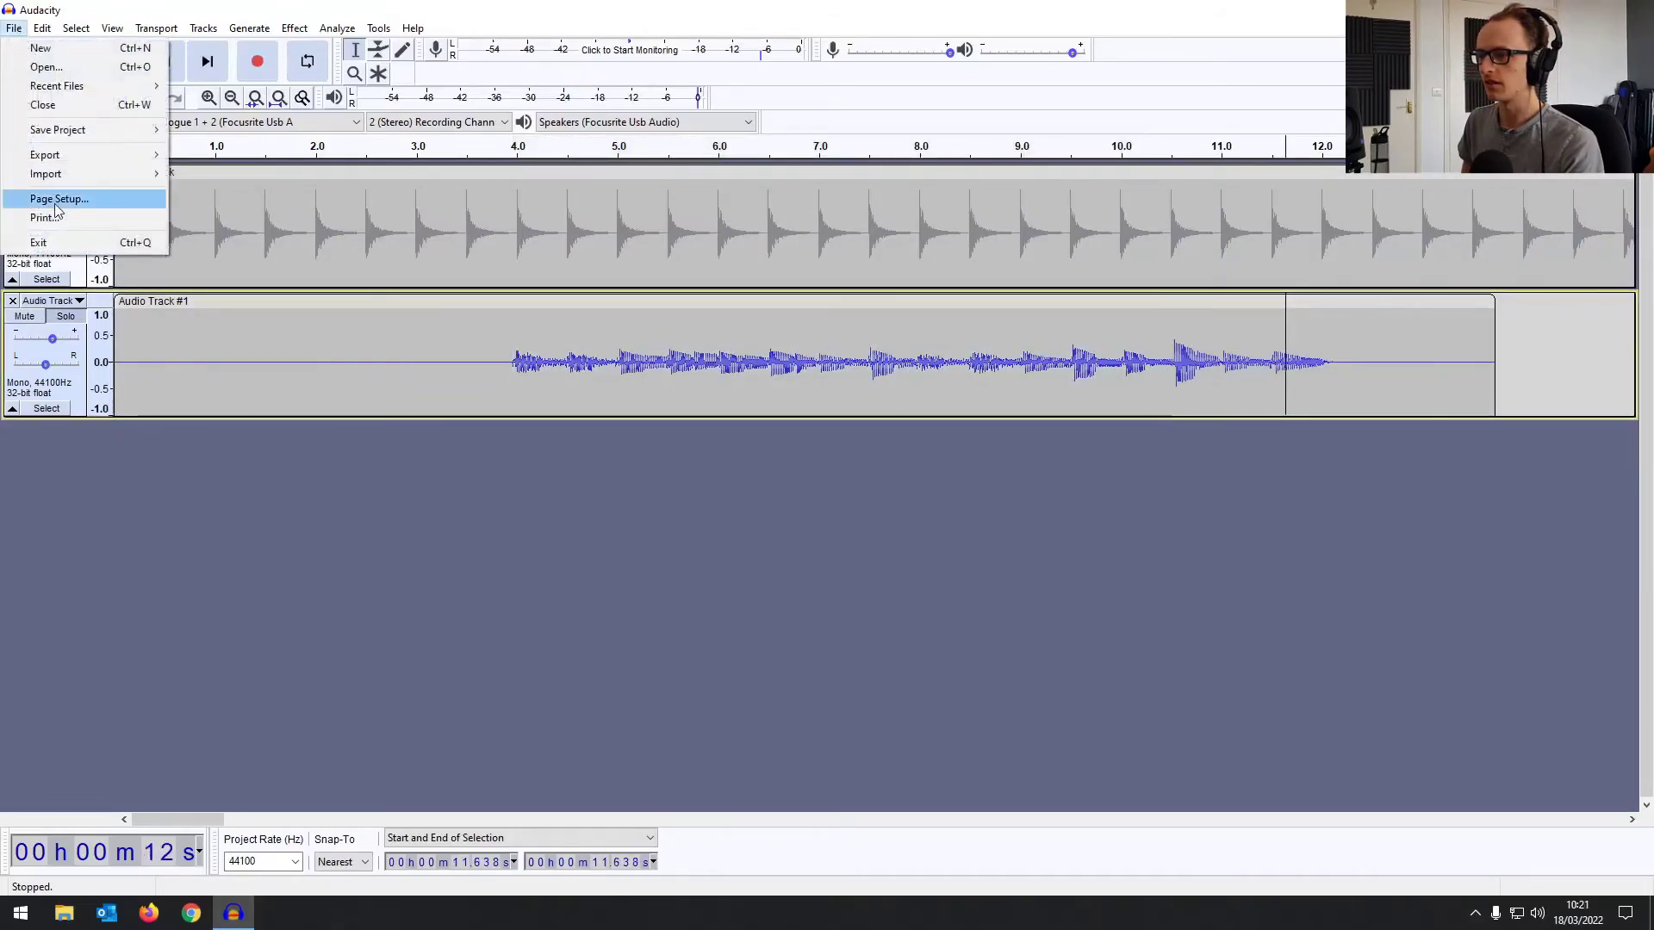
pyautogui.moveTo(59, 161)
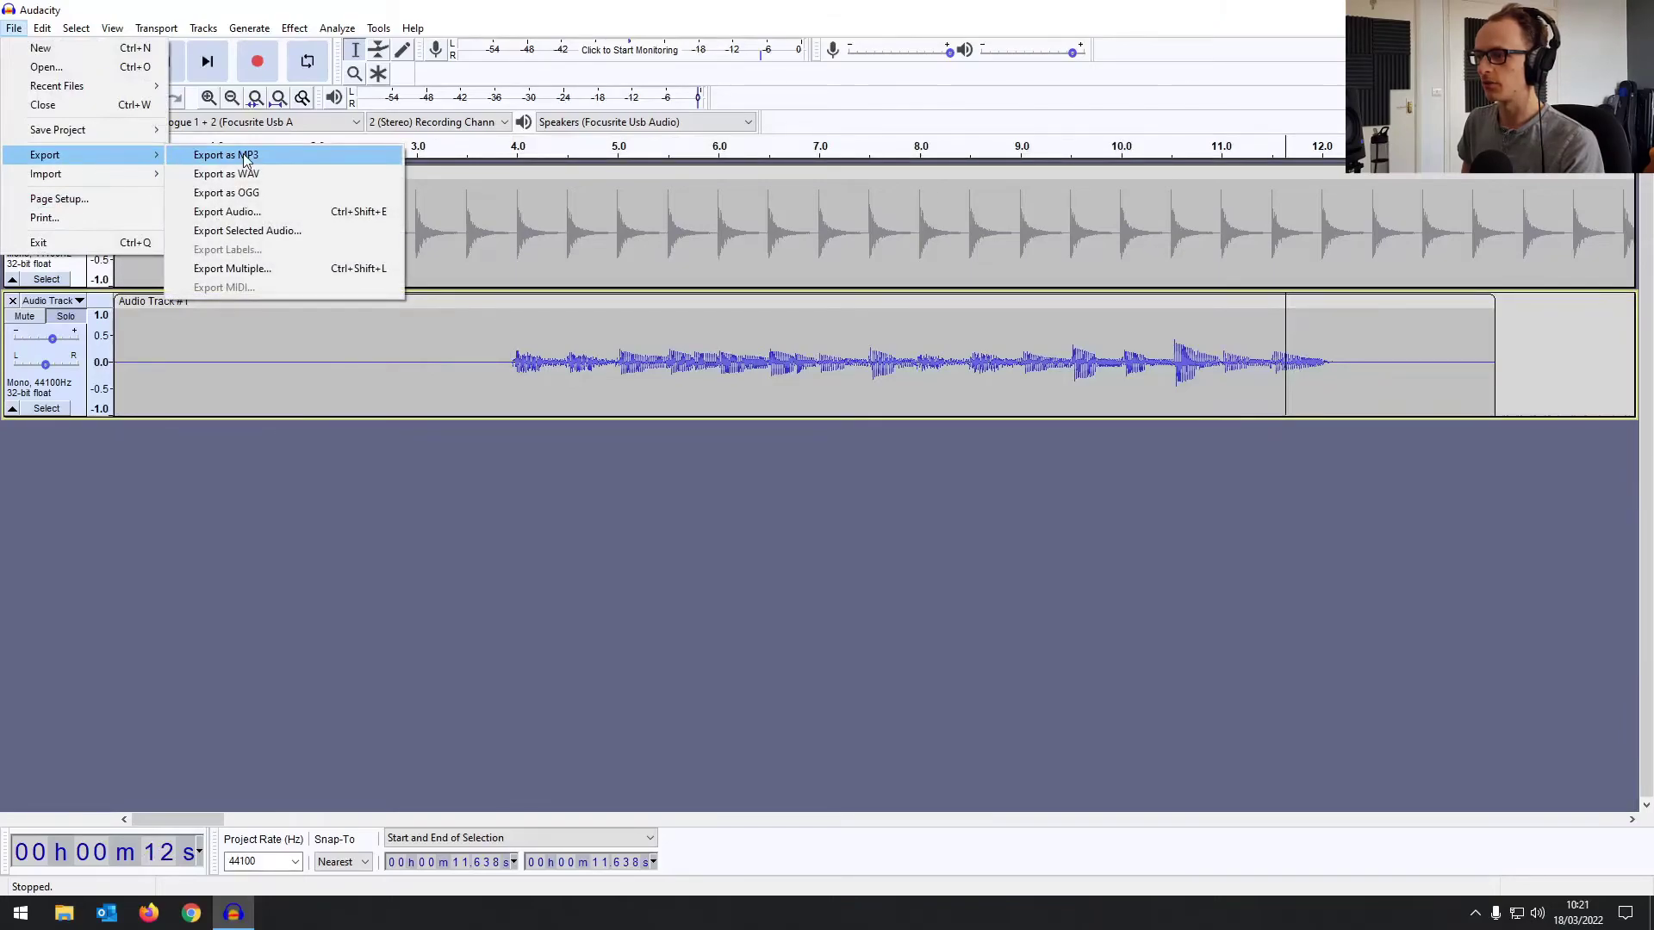
pyautogui.click(220, 153)
pyautogui.write('bass recording')
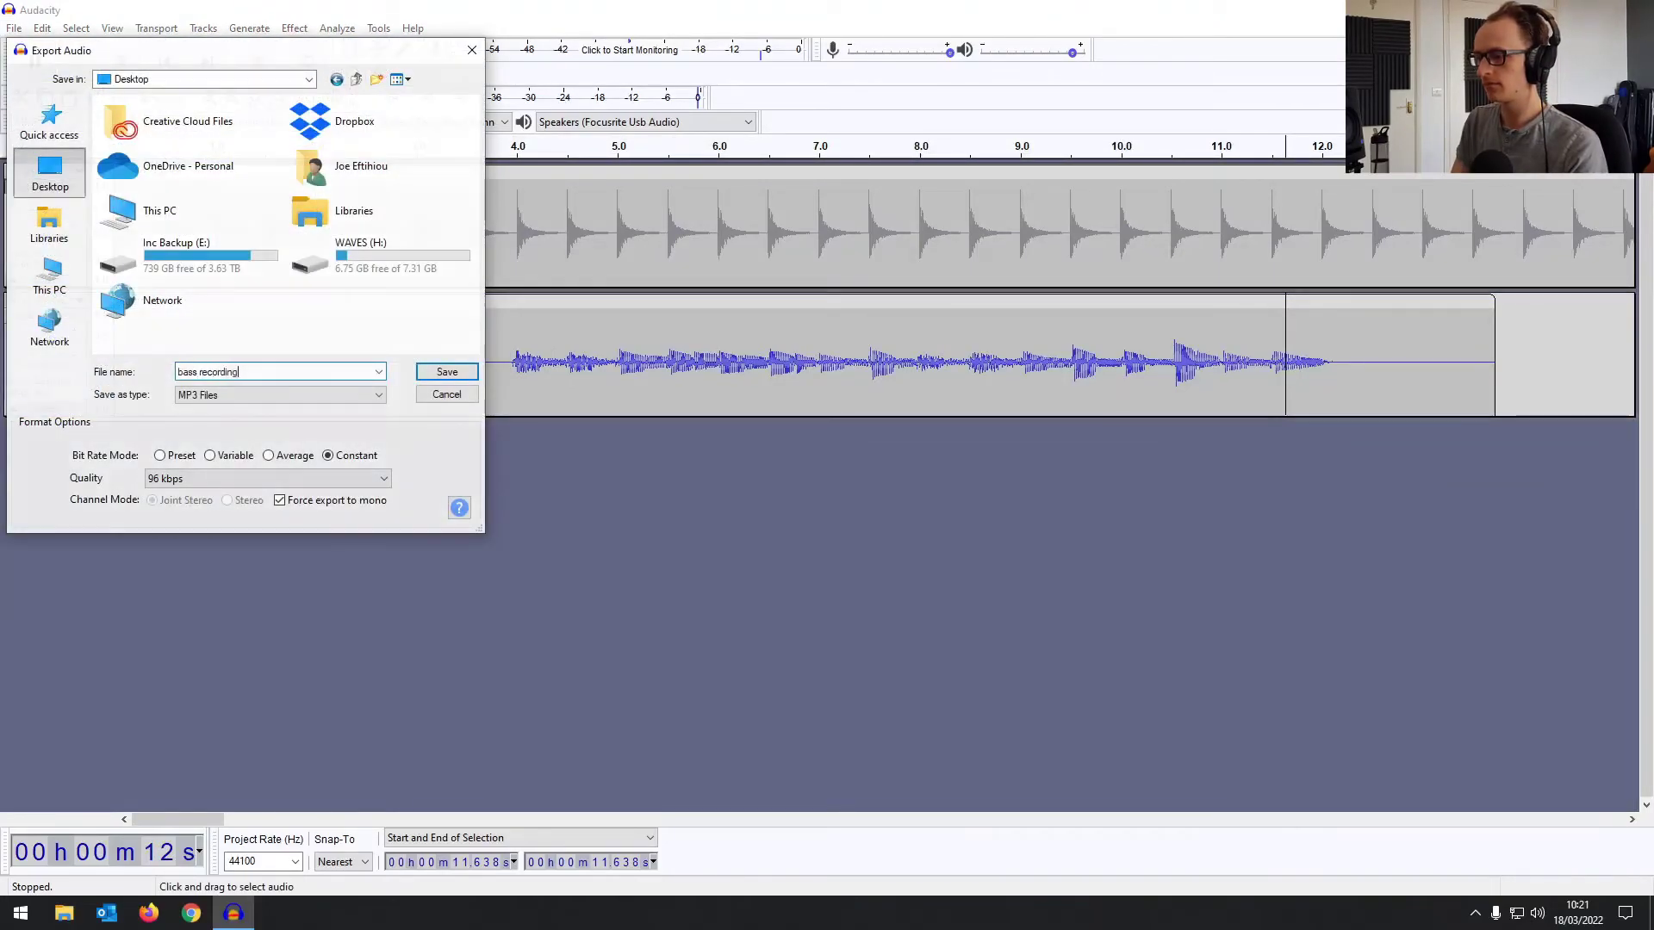
pyautogui.press('Return')
pyautogui.press('super+d')
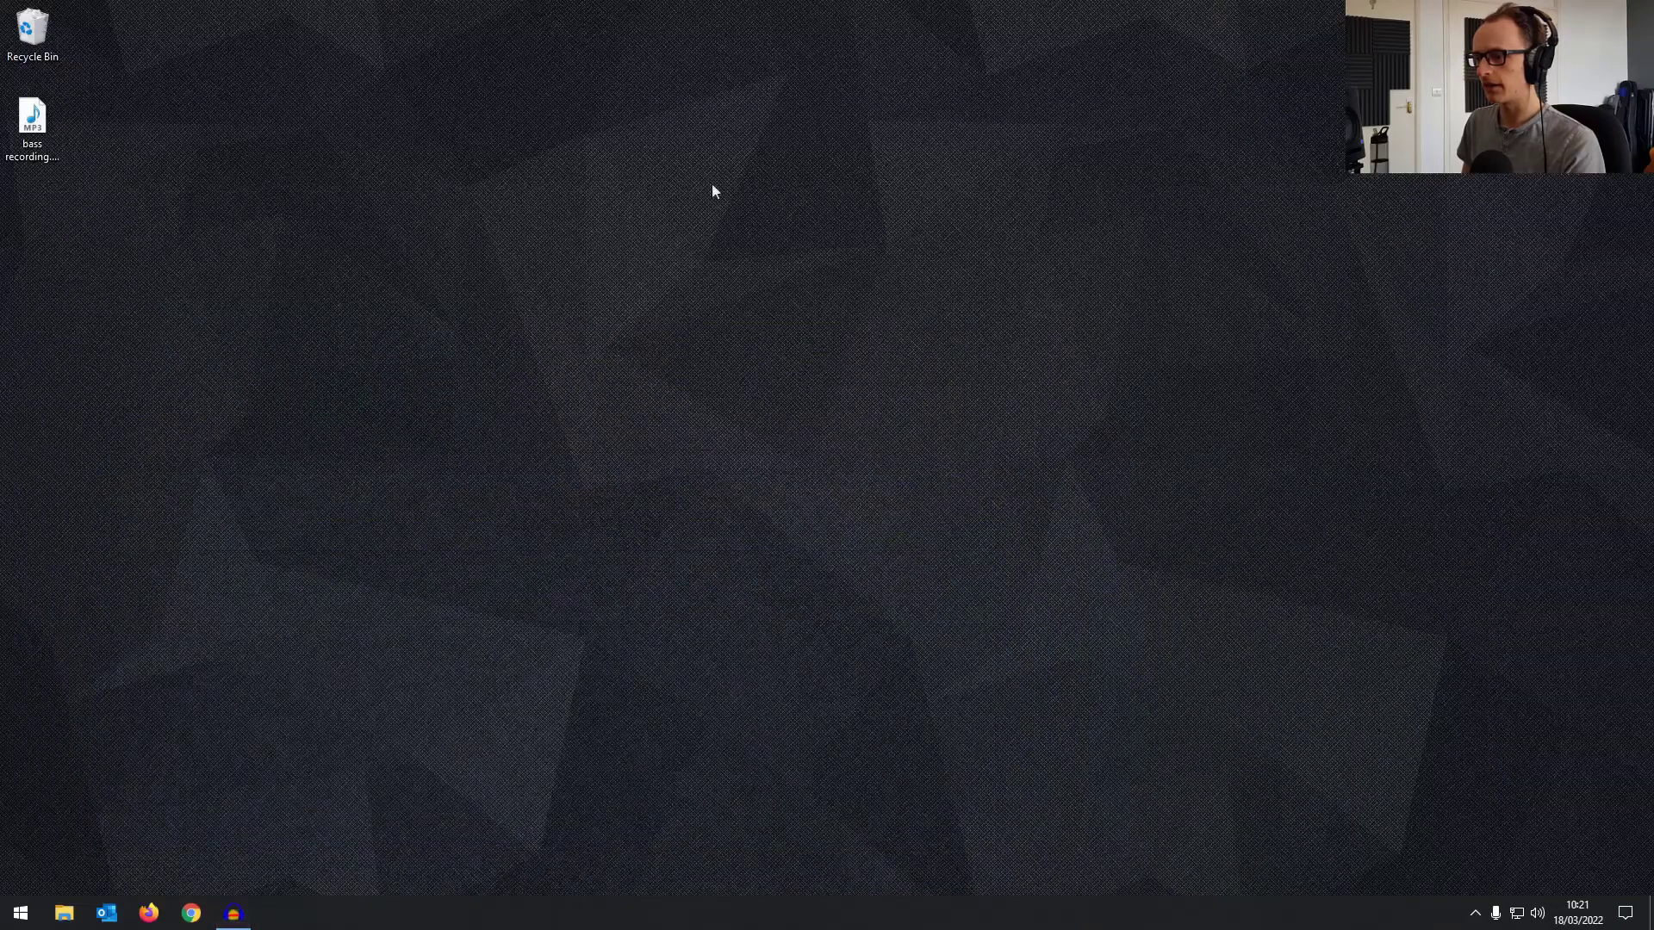
# Step: Play the 'bass recording' MP3 from the desktop in Windows Media Player
pyautogui.doubleClick(32, 125)
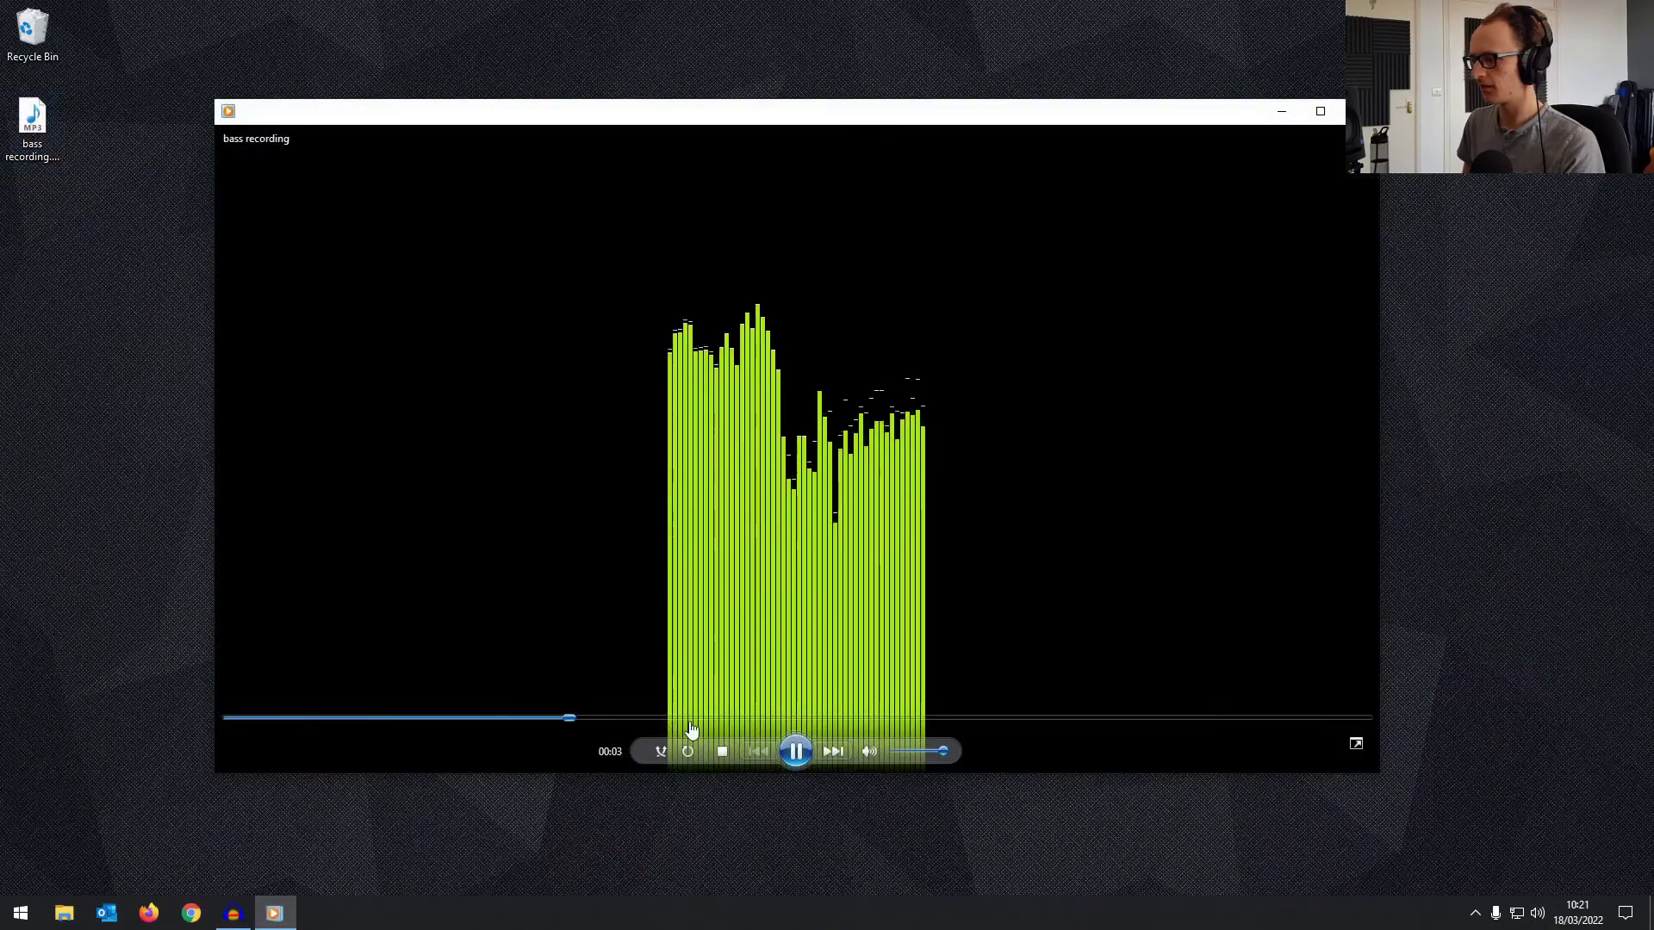